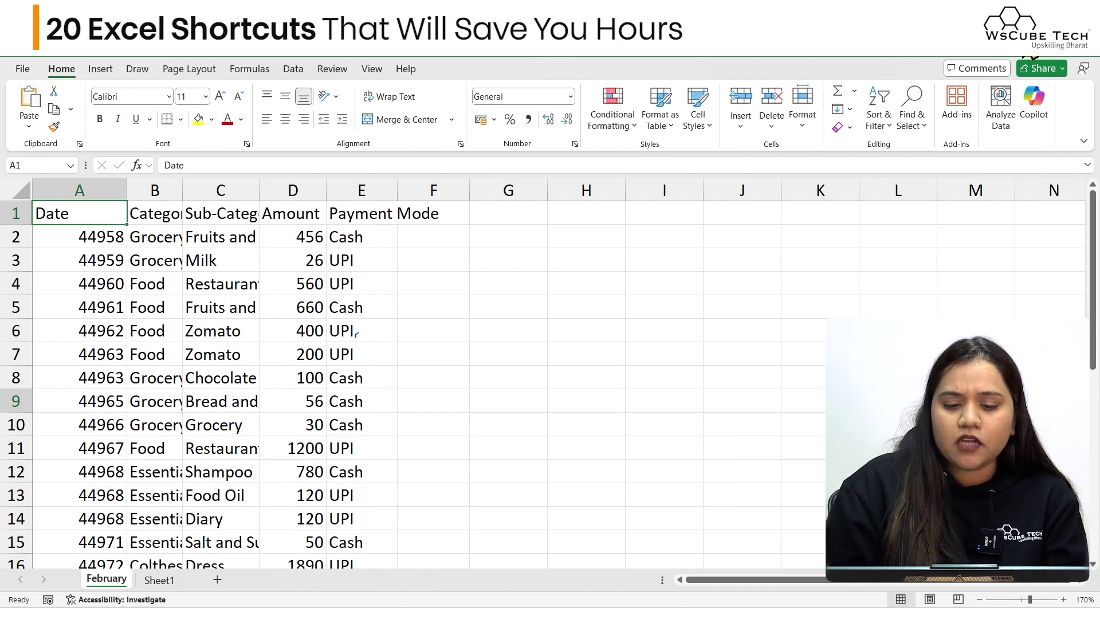
Examine the February sheet down to its lower rows and far columns, and return to cell A1.
scroll(356, 332, "down", 20)
scroll(429, 384, "down", 20)
key("ctrl+End")
scroll(564, 372, "right", 16)
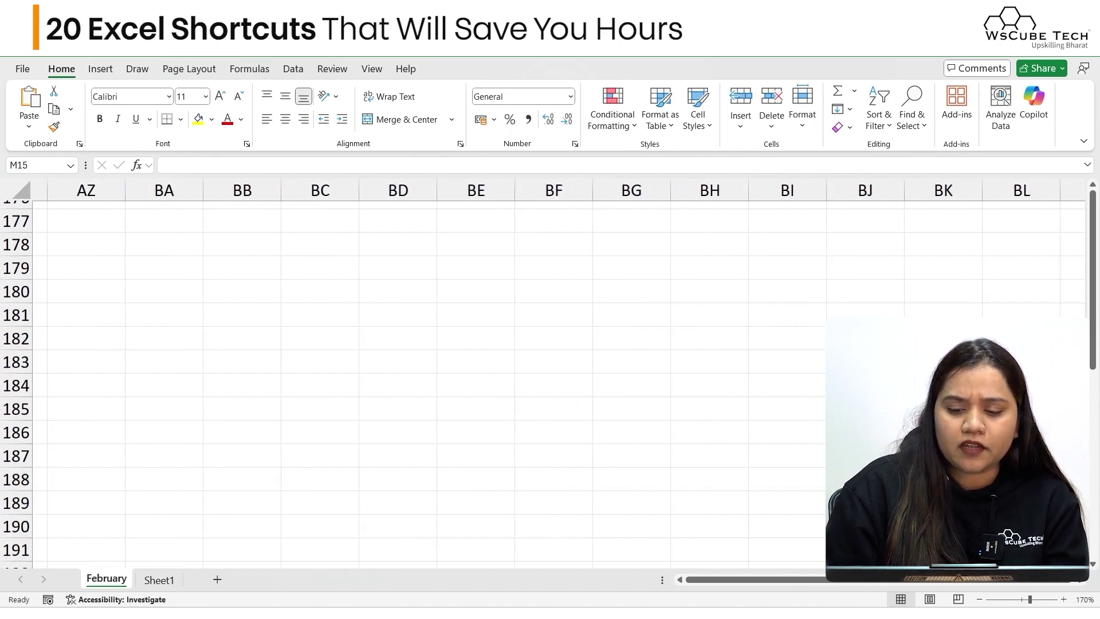
key("ctrl+End")
key("F2")
left_click(928, 518)
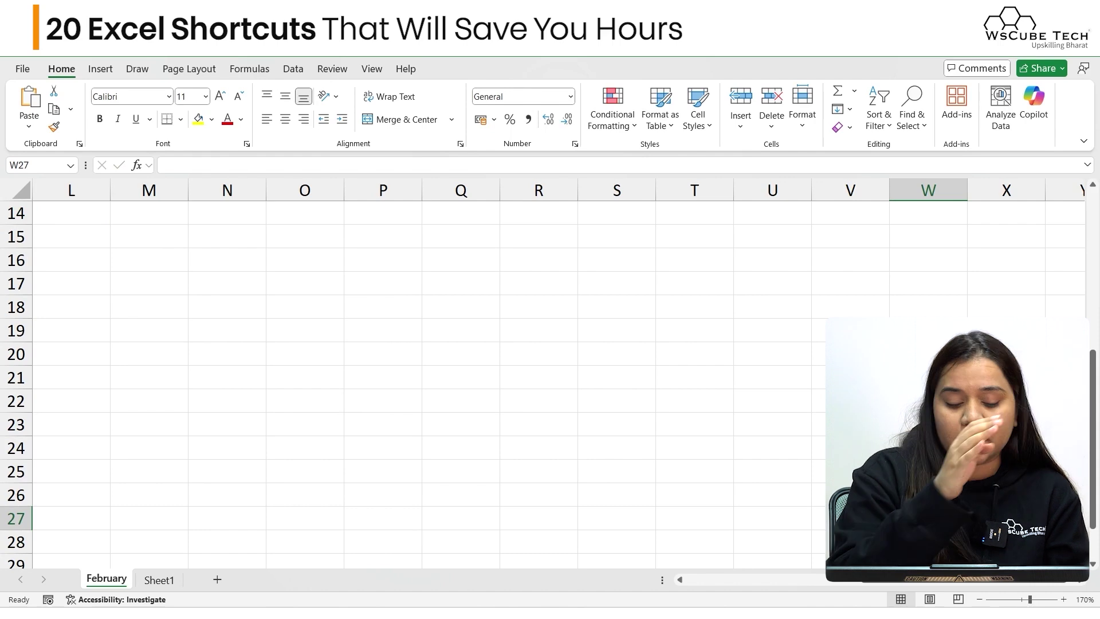
key("ctrl+Home")
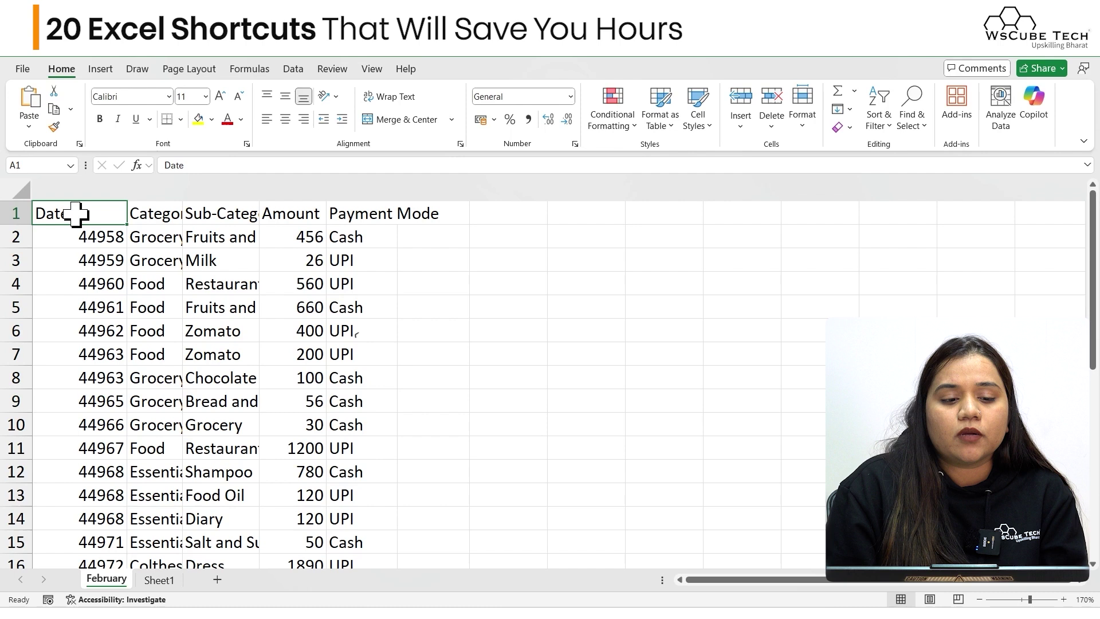
Select the whole data range A1:E30, starting from the Date header.
left_click_drag(76, 214, 192, 472)
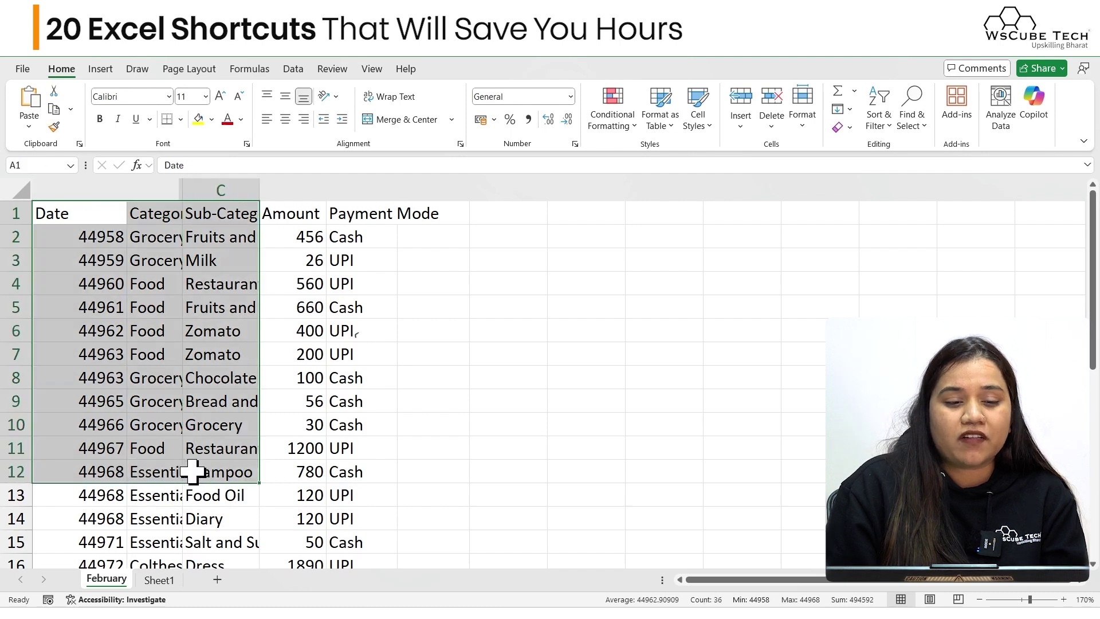
left_click(103, 201)
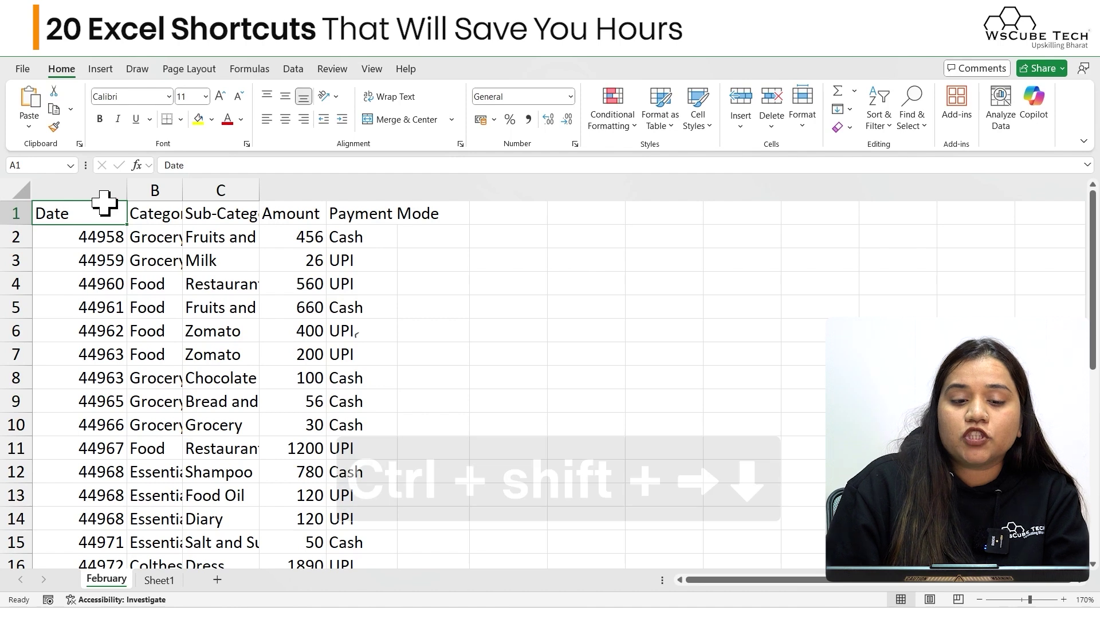
key("ctrl+shift+Right")
key("ctrl+shift+Down")
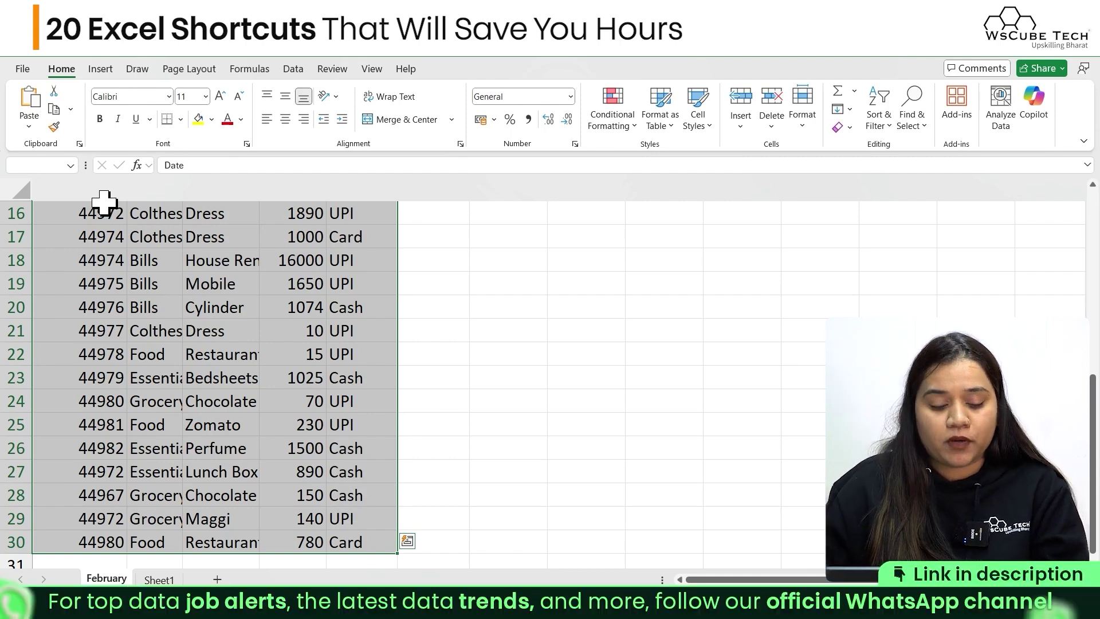
Jump between the edges of the data along the header row and the Date column, ending at cell A1.
key("ctrl+Right")
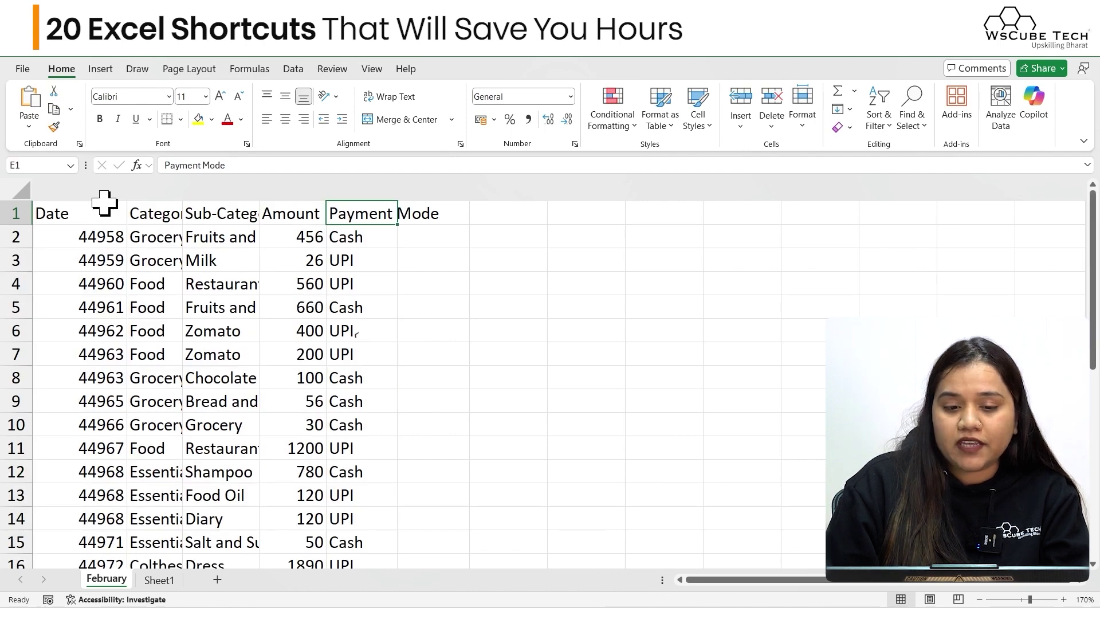
key("ctrl+Right")
key("ctrl+Left")
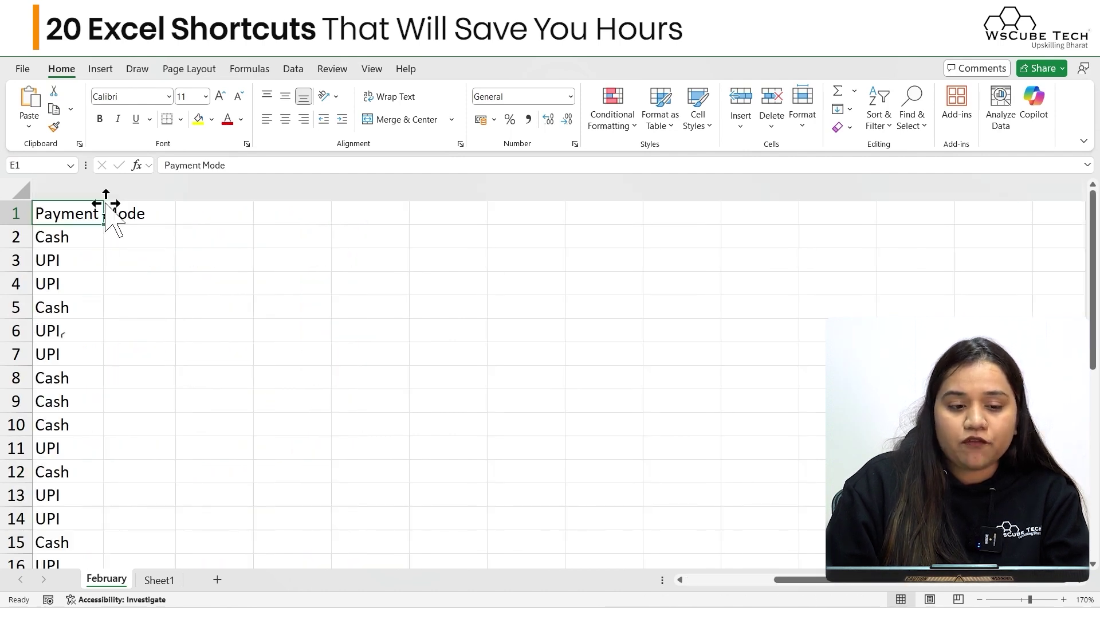
key("ctrl+Left")
key("ctrl+Down")
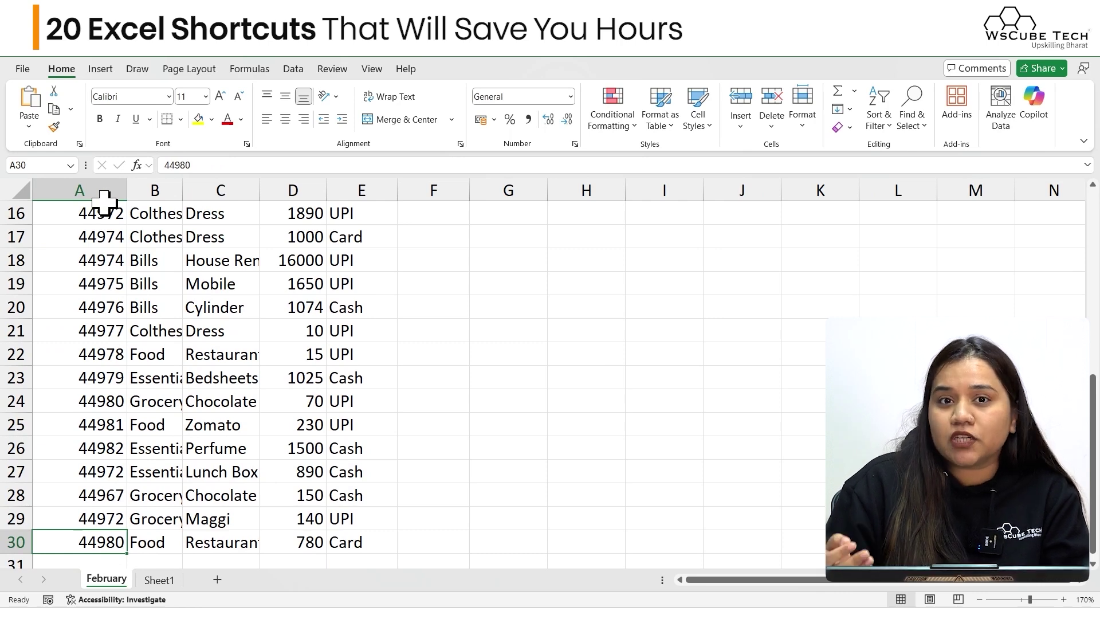
key("ctrl+Up")
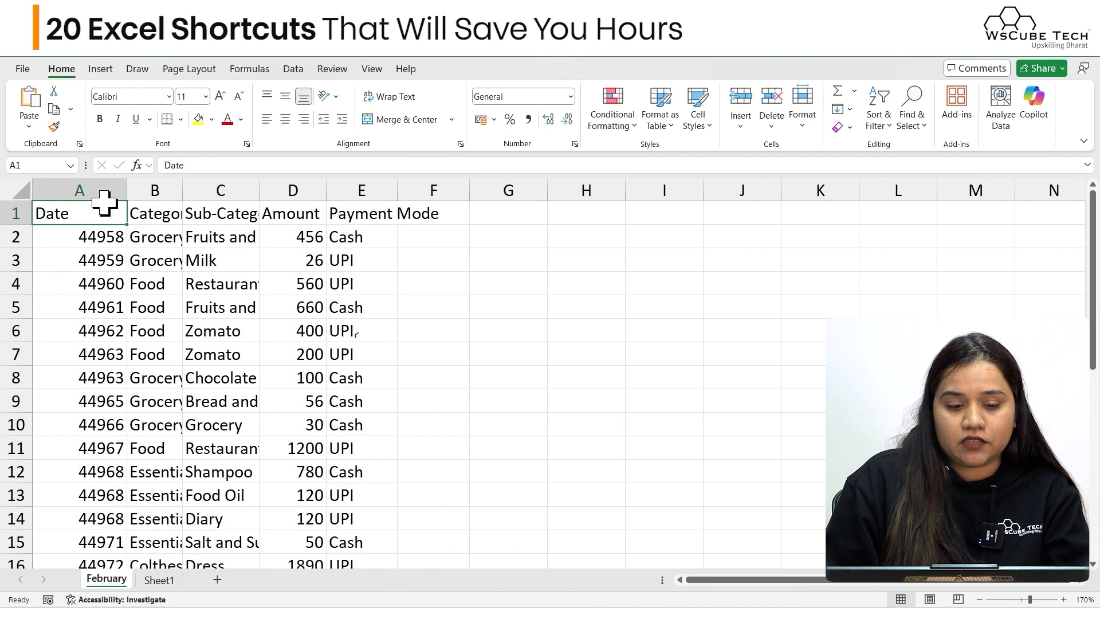
Extend the selection from A1 across all headers and down to the last data row, and return to A1.
key("ctrl+shift+Right")
key("ctrl+shift+Down")
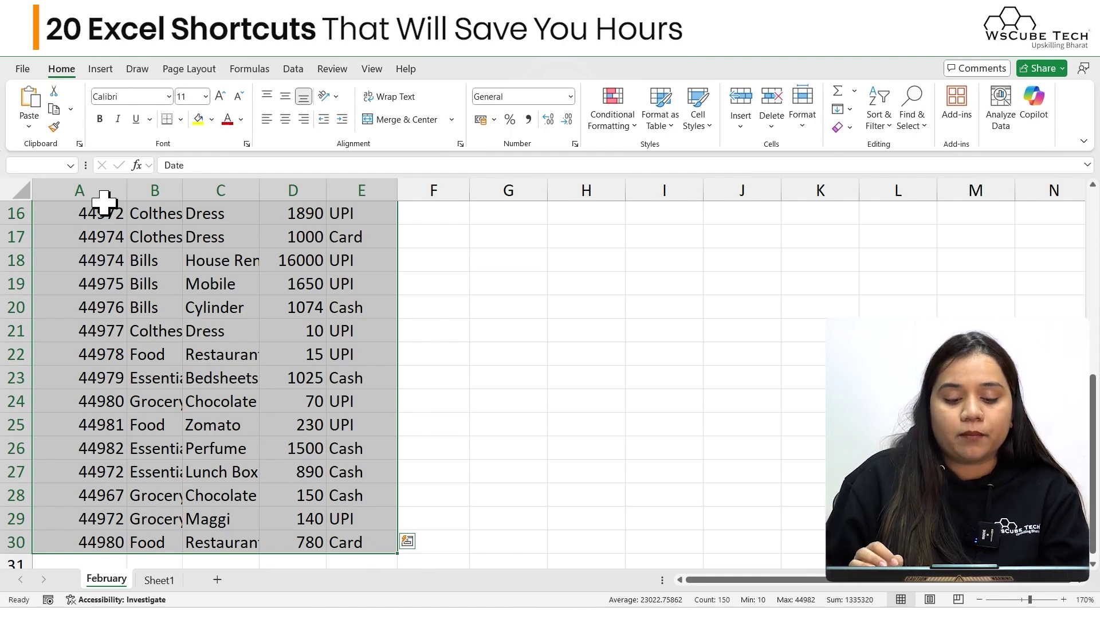
key("ctrl+Home")
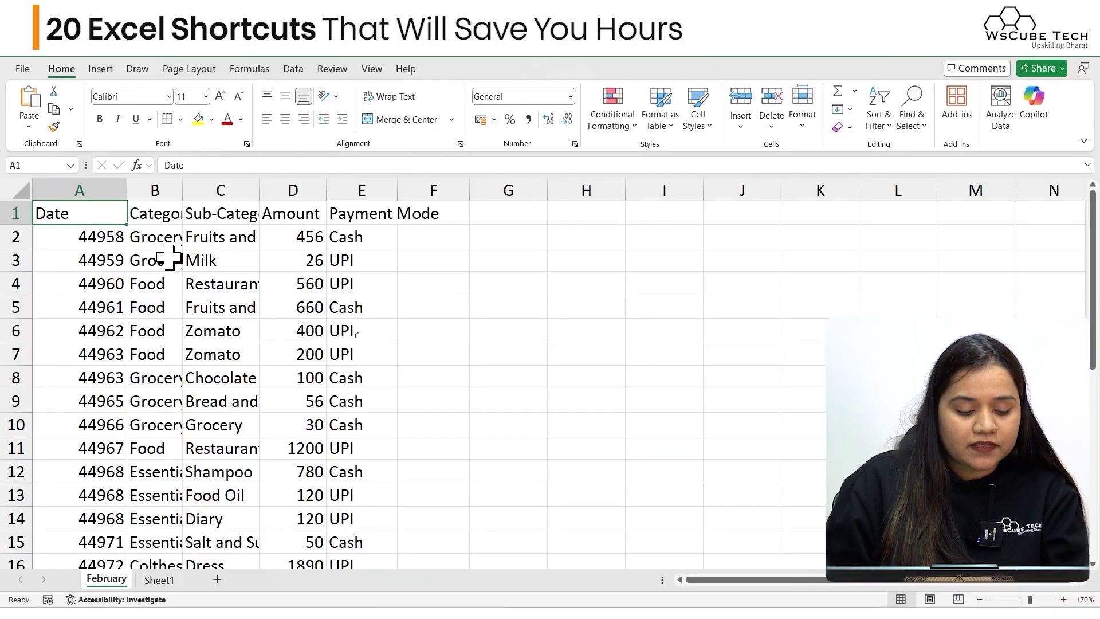
Select the data range A1:E30 and set its column width to 20.
key("ctrl+shift+Right")
key("ctrl+shift+Down")
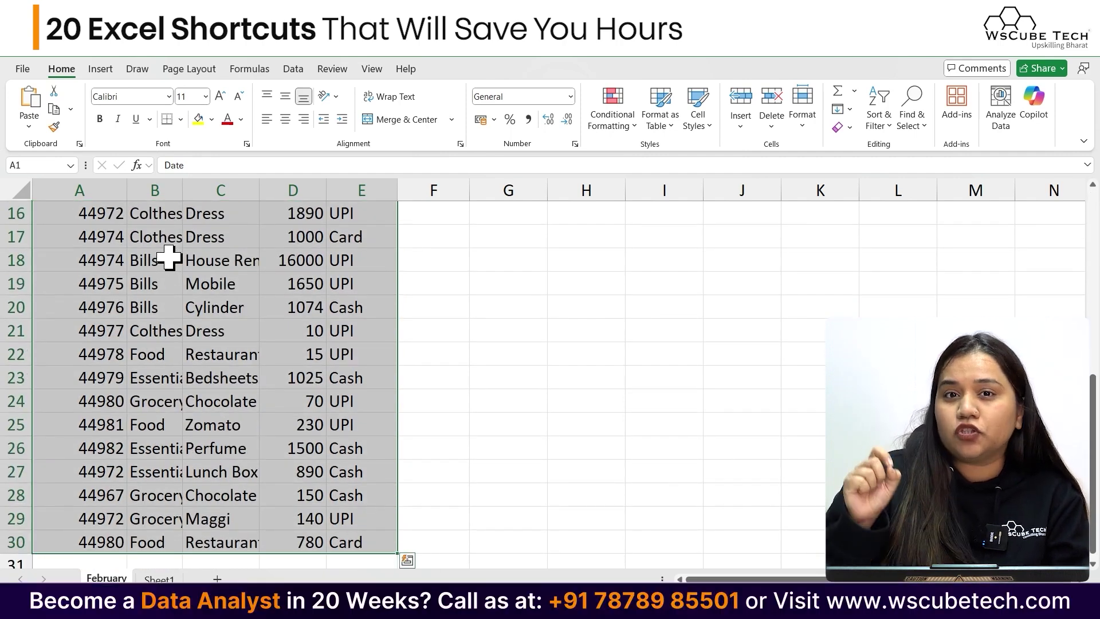
key("alt+h")
key("o")
key("w")
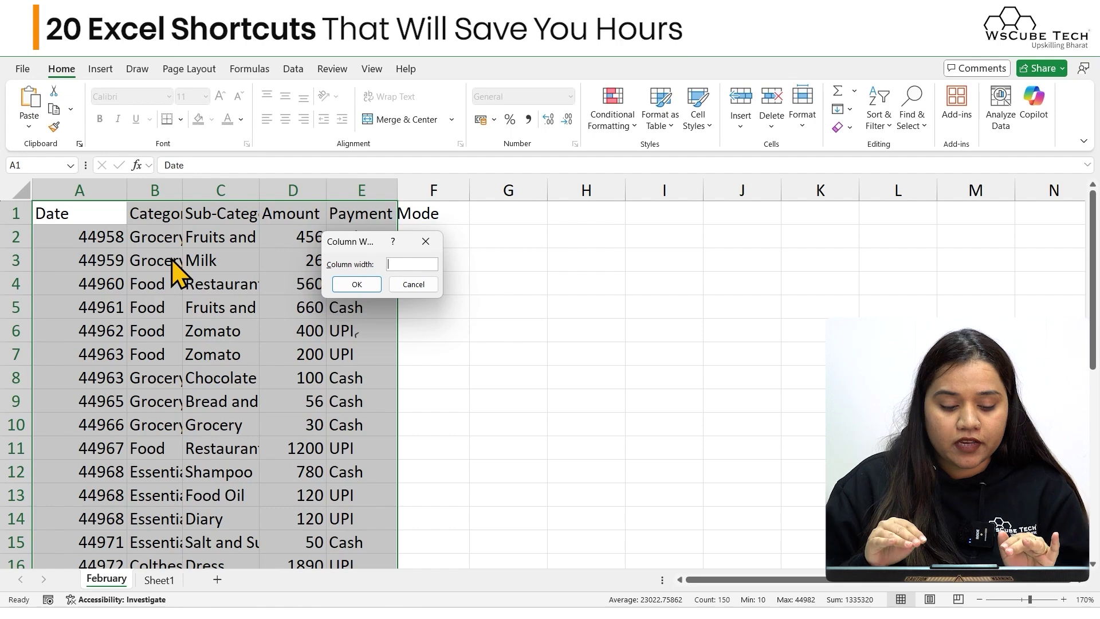
type("20")
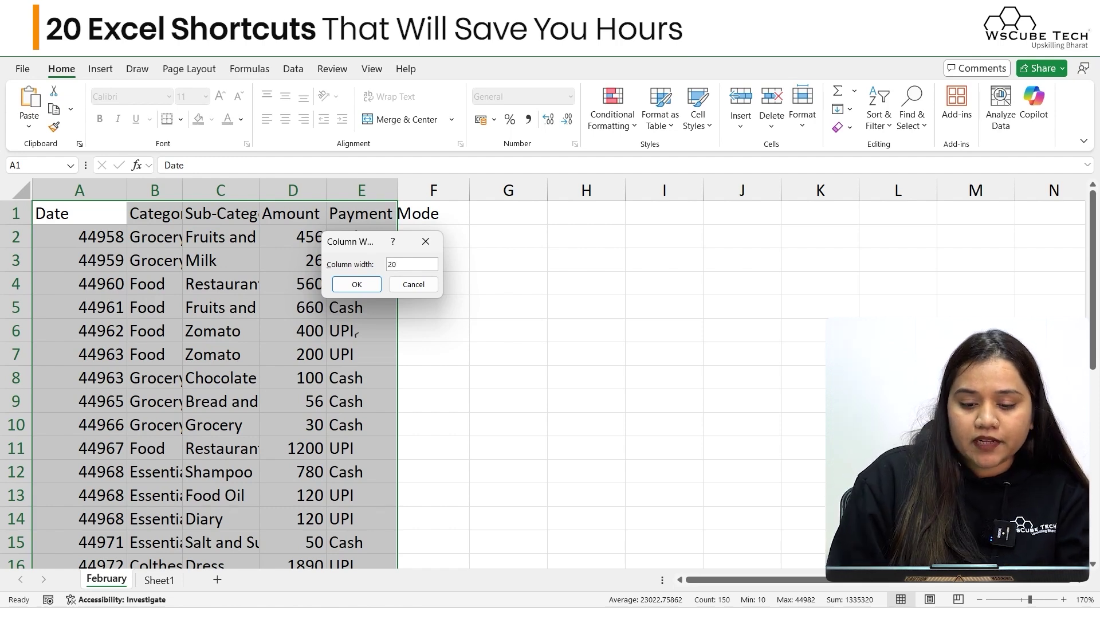
key("Return")
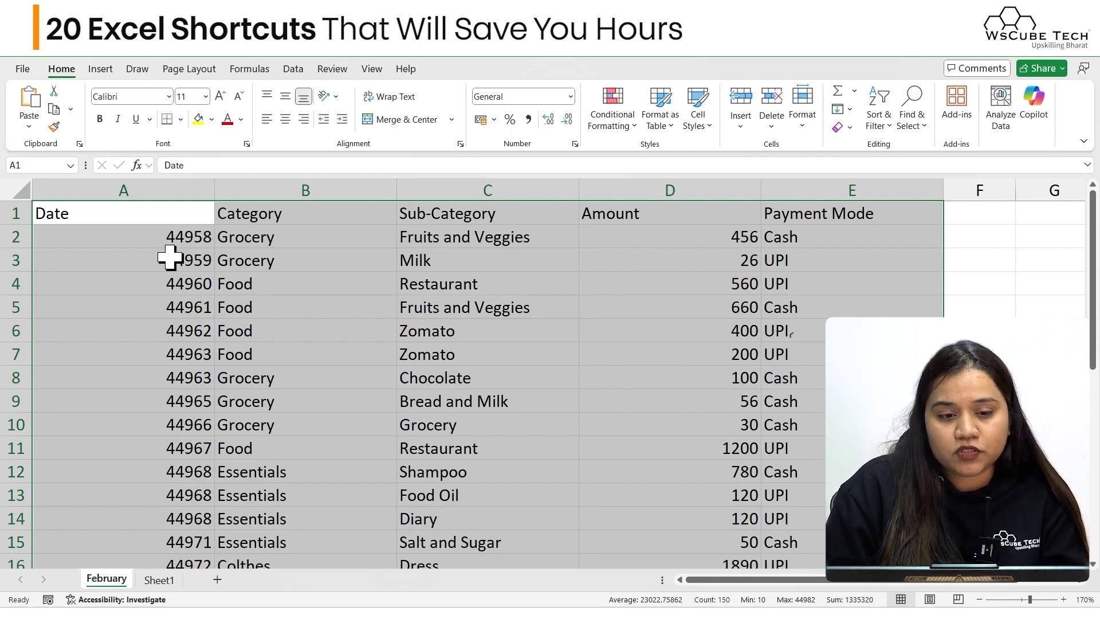
Auto-fit the widths of columns A to E to their contents.
double_click(215, 195)
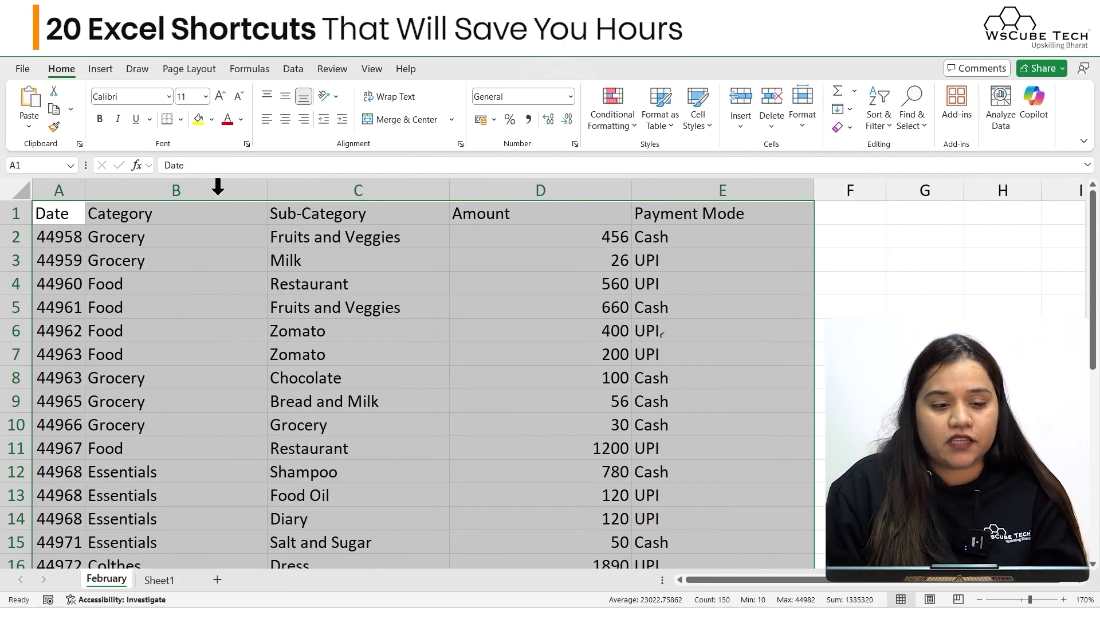
left_click(218, 186)
left_click(55, 185)
left_click_drag(54, 185, 795, 177)
double_click(816, 185)
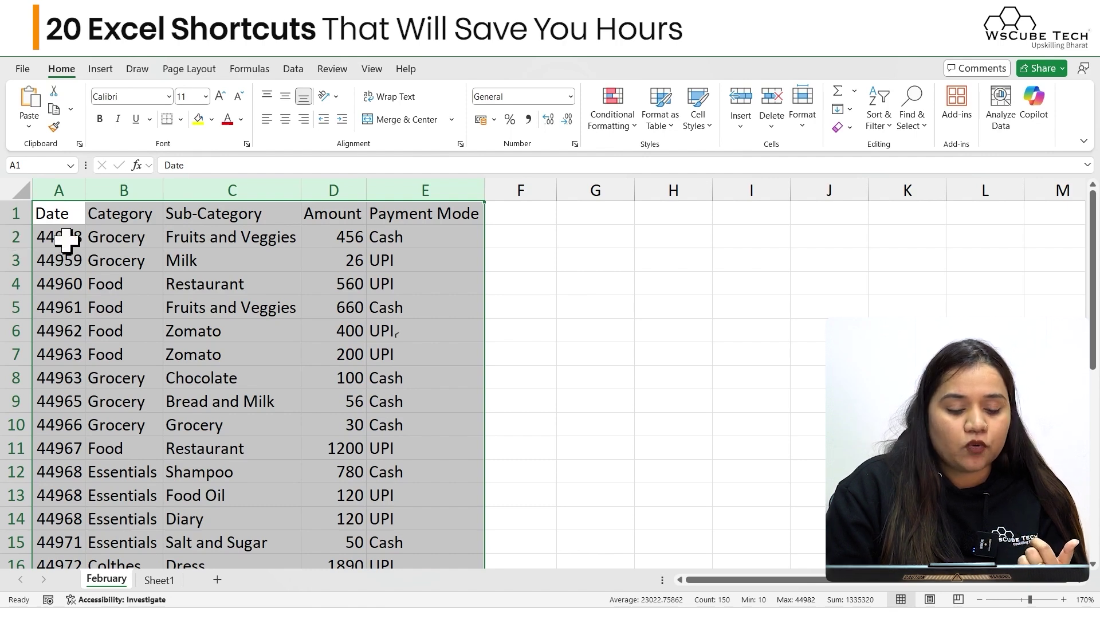
Format the values below the Date header, from A2 to A30, as dates of type *14-03-2012.
key("ctrl+Home")
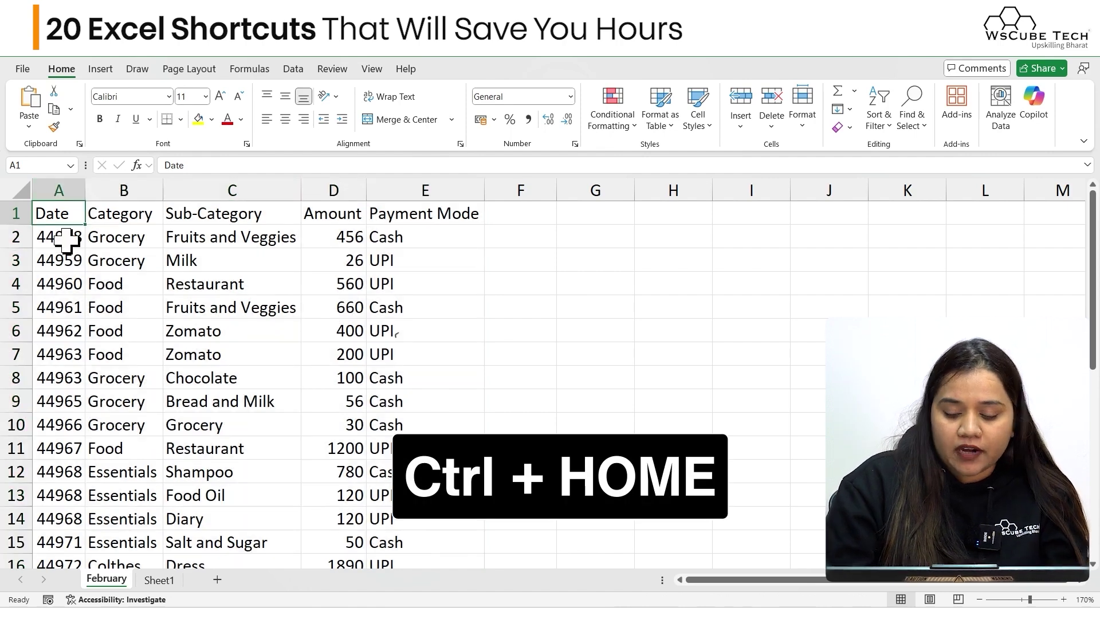
left_click(66, 239)
key("ctrl+shift+Down")
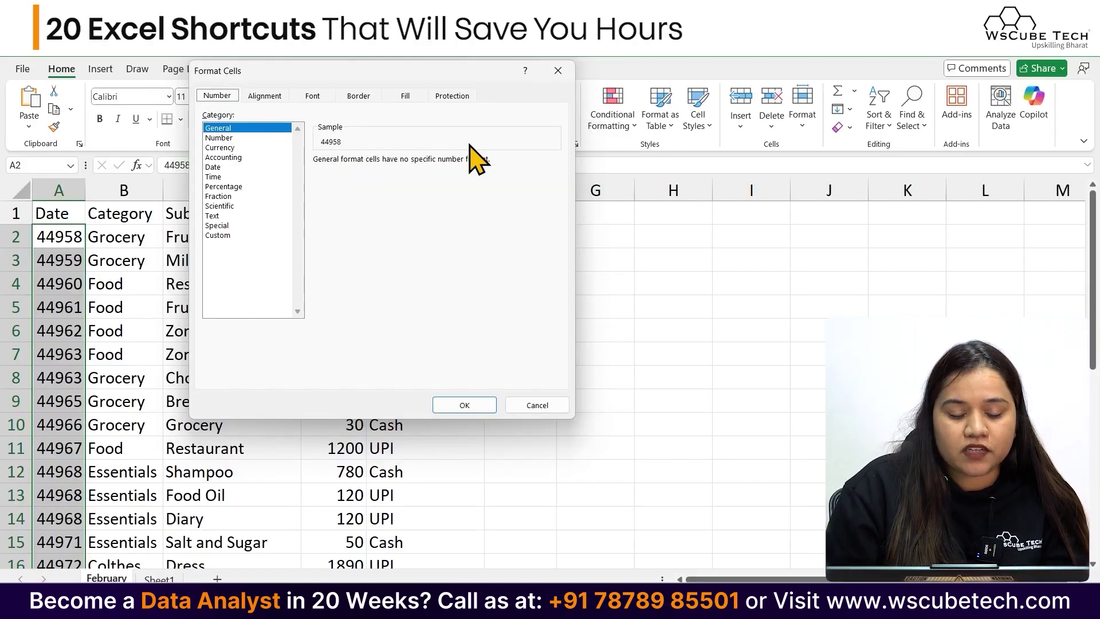
left_click(252, 167)
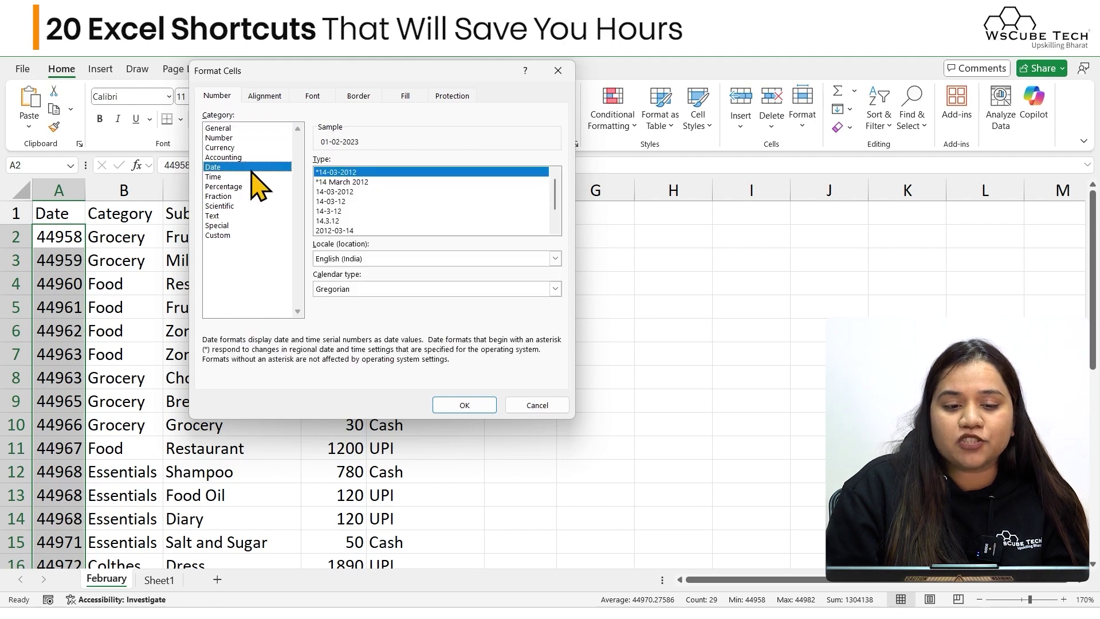
key("Return")
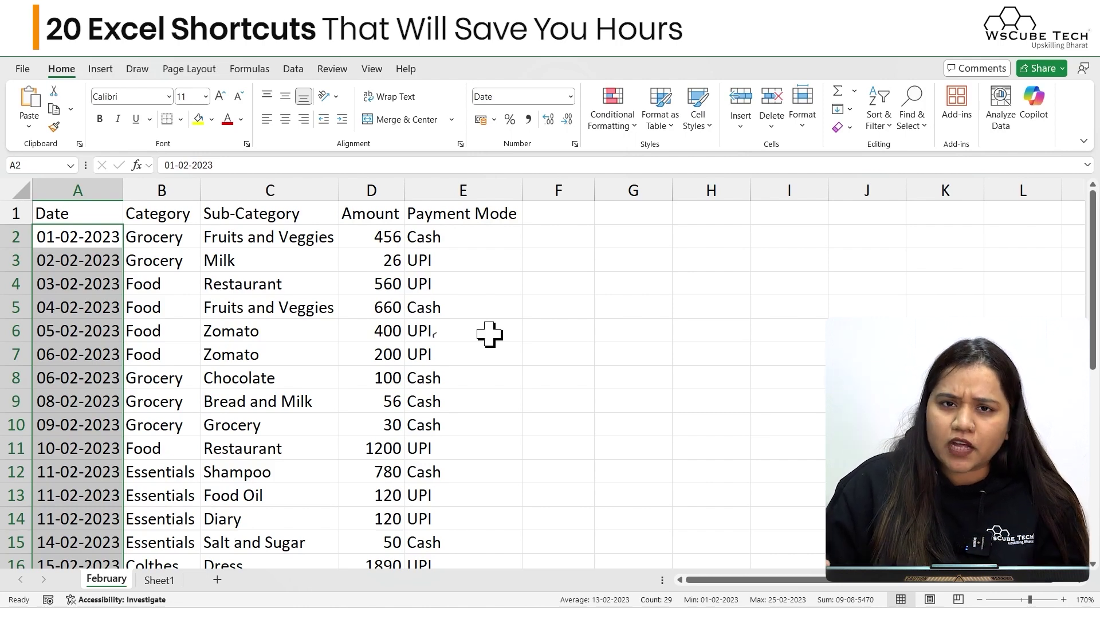
Review the alignment, font, border, fill and protection options in Format Cells for the selected dates, and close without changes.
key("ctrl+1")
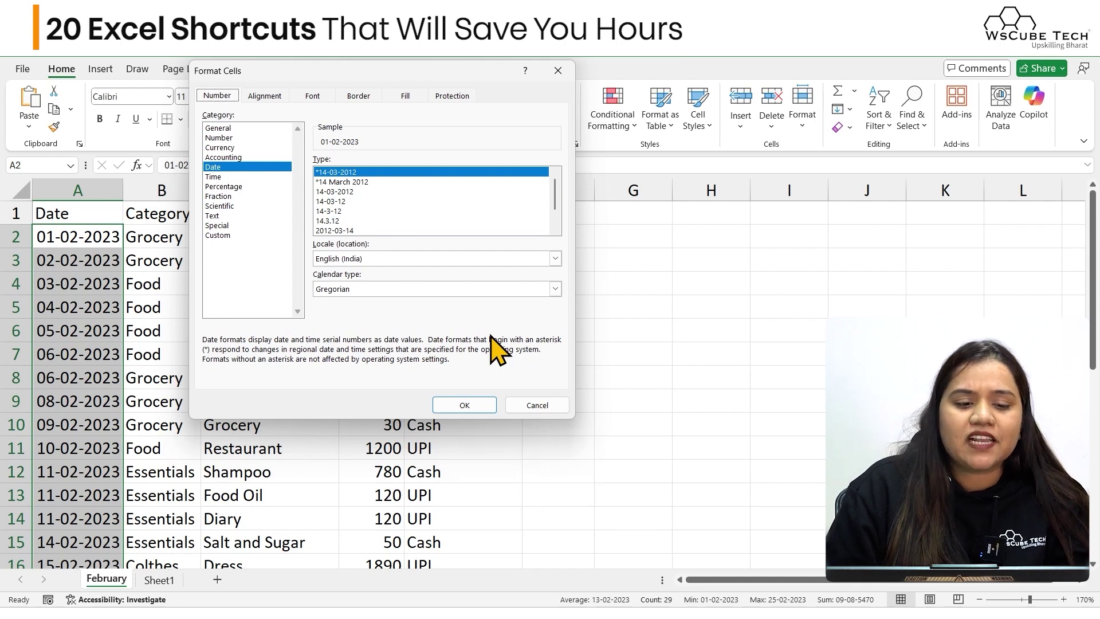
left_click(264, 96)
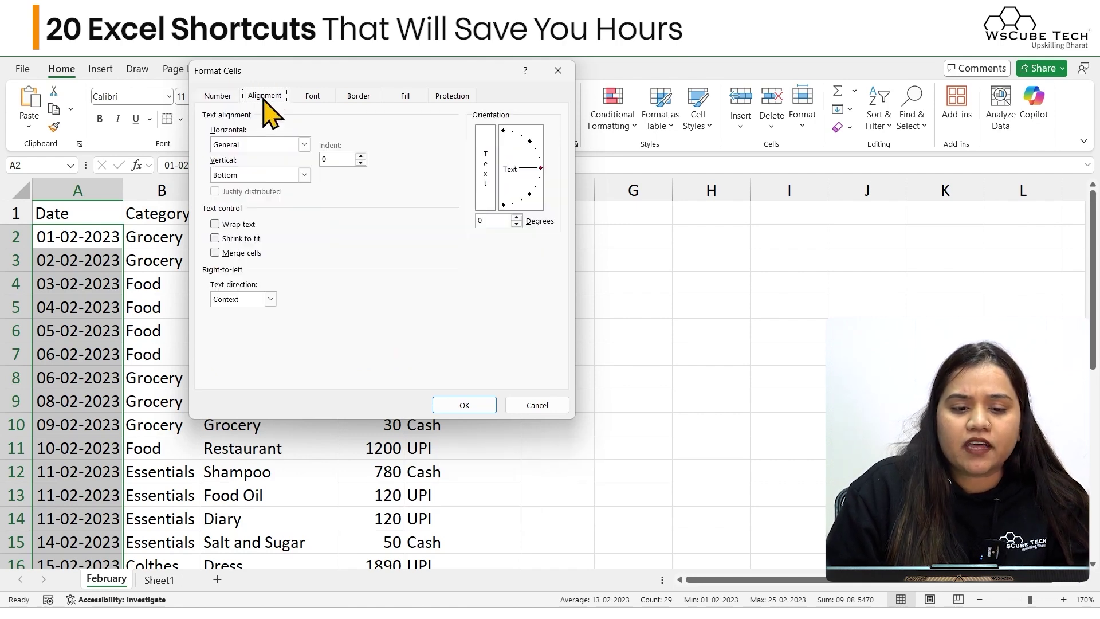
left_click(331, 96)
left_click(363, 96)
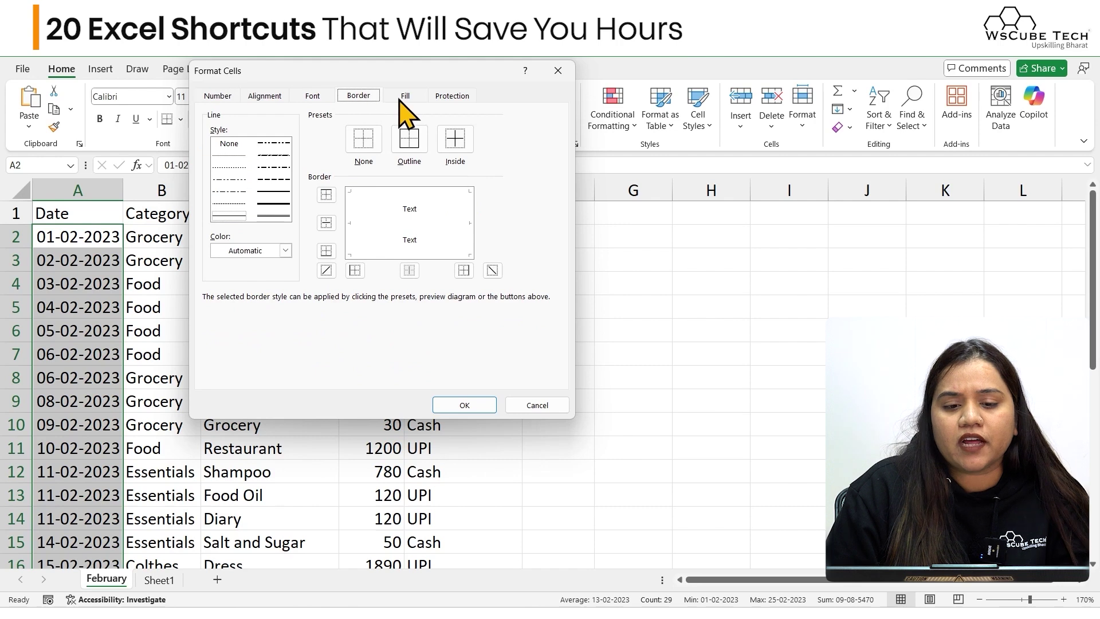
left_click(401, 97)
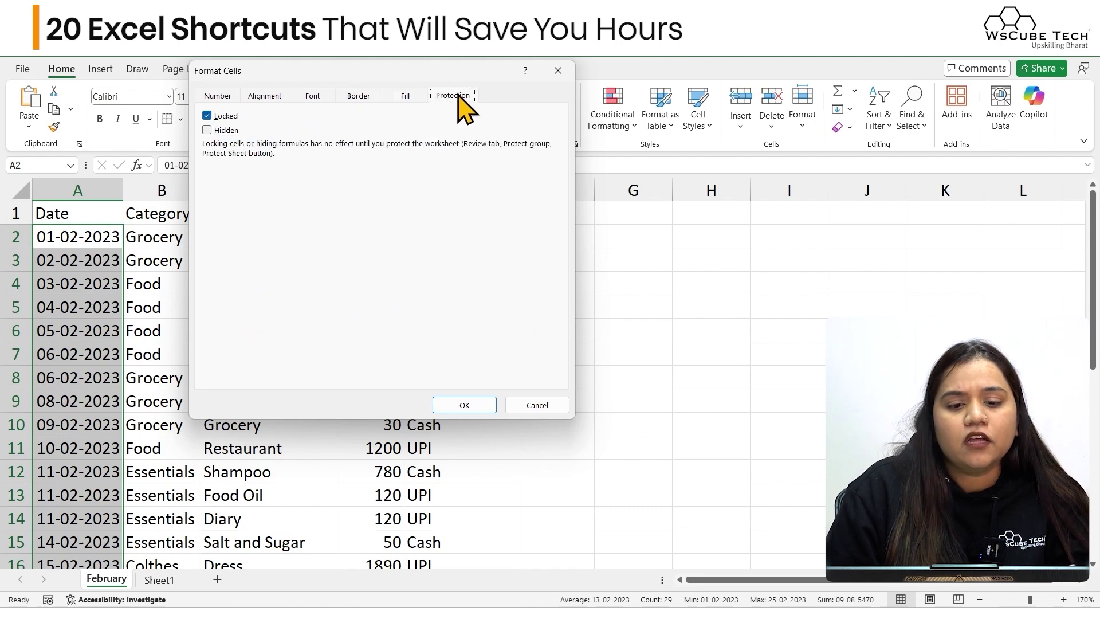
left_click(550, 79)
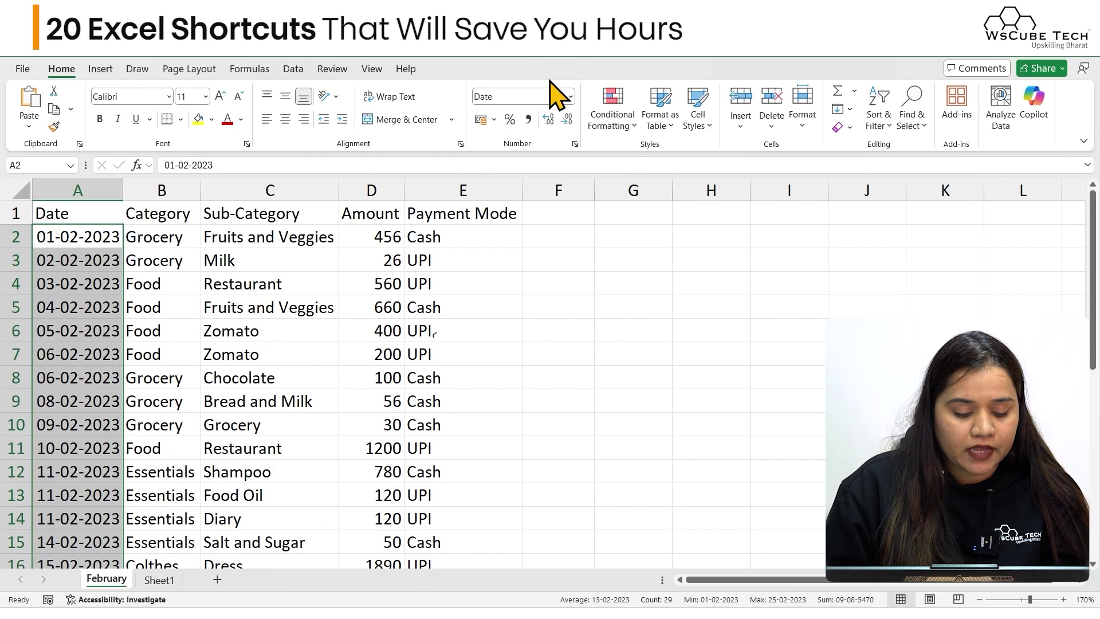
Add filters to the header row and view the Sub-Category filter options.
left_click(296, 355)
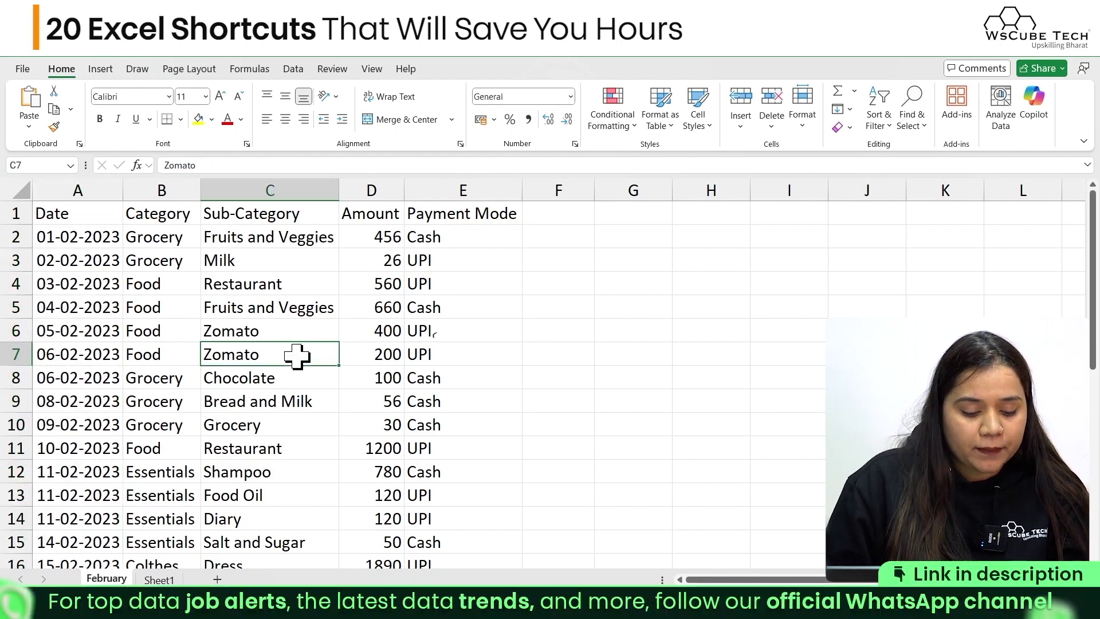
key("ctrl+shift+l")
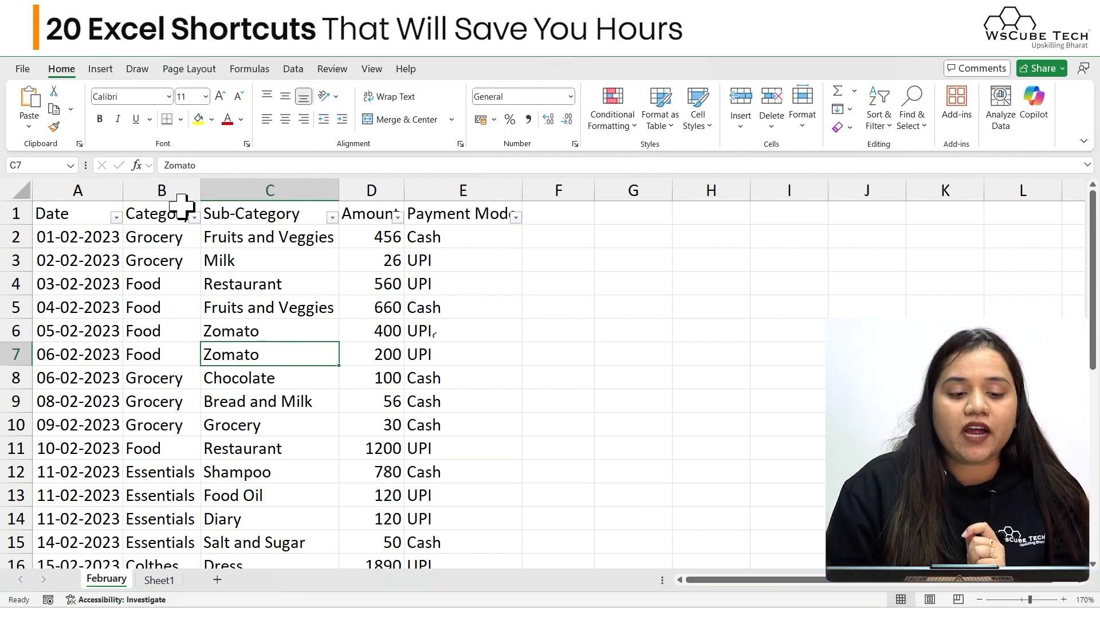
left_click(332, 217)
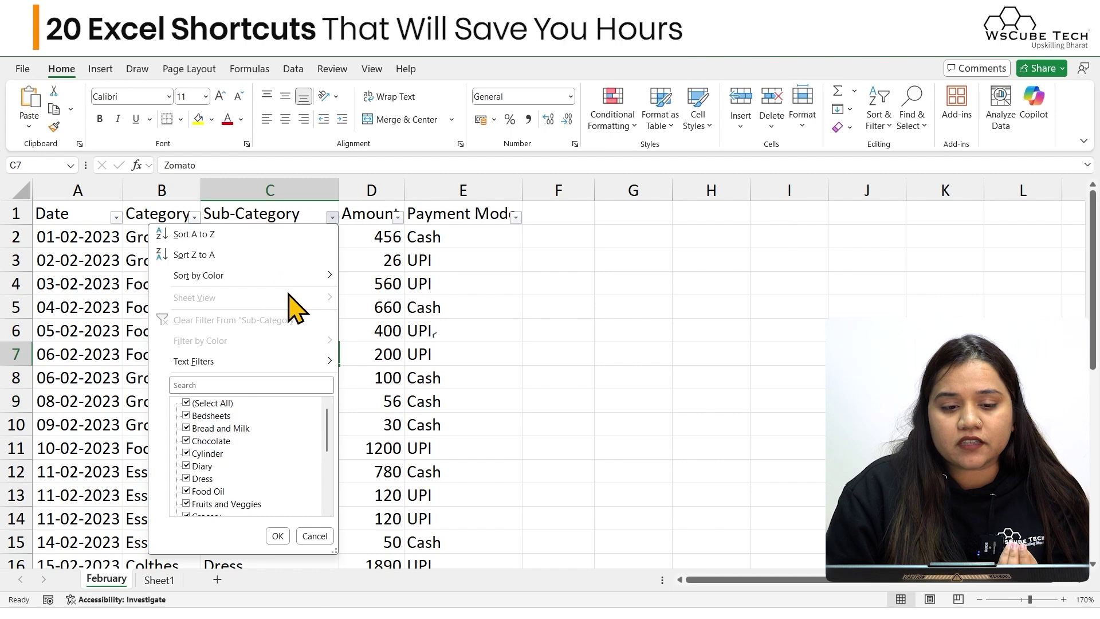
left_click(301, 216)
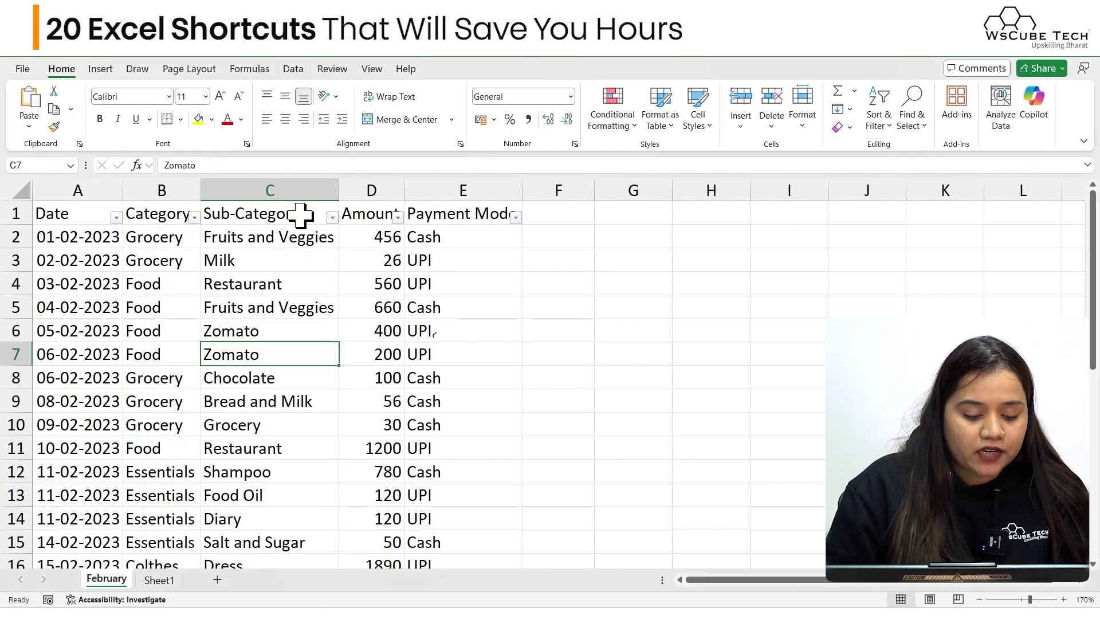
Toggle the header row filters off, on again, and finally off.
key("ctrl+shift+l")
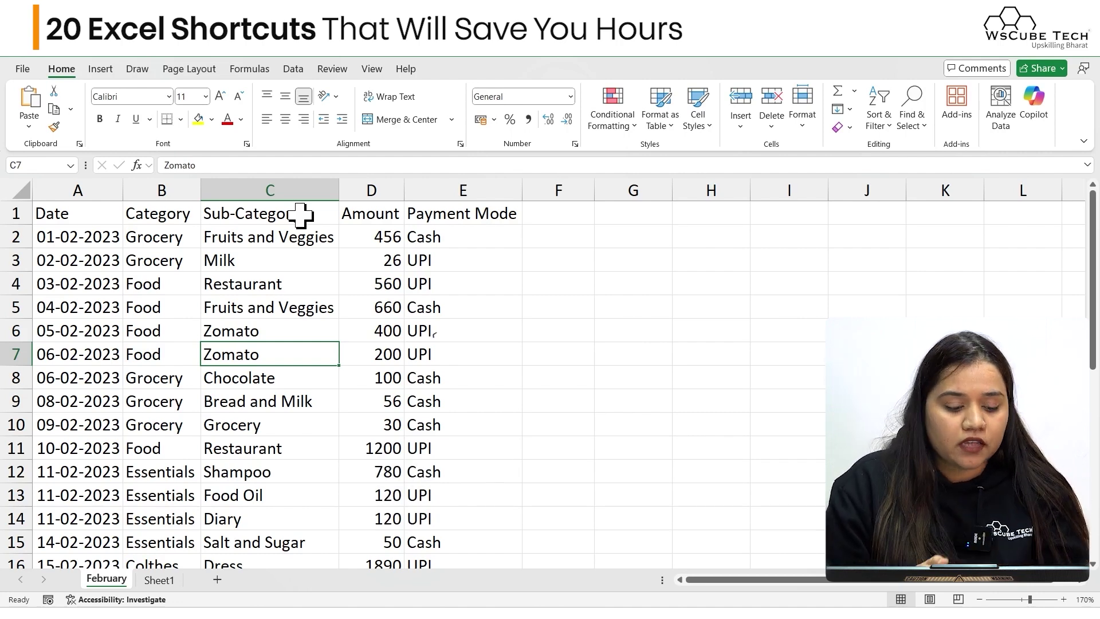
key("ctrl+shift+l")
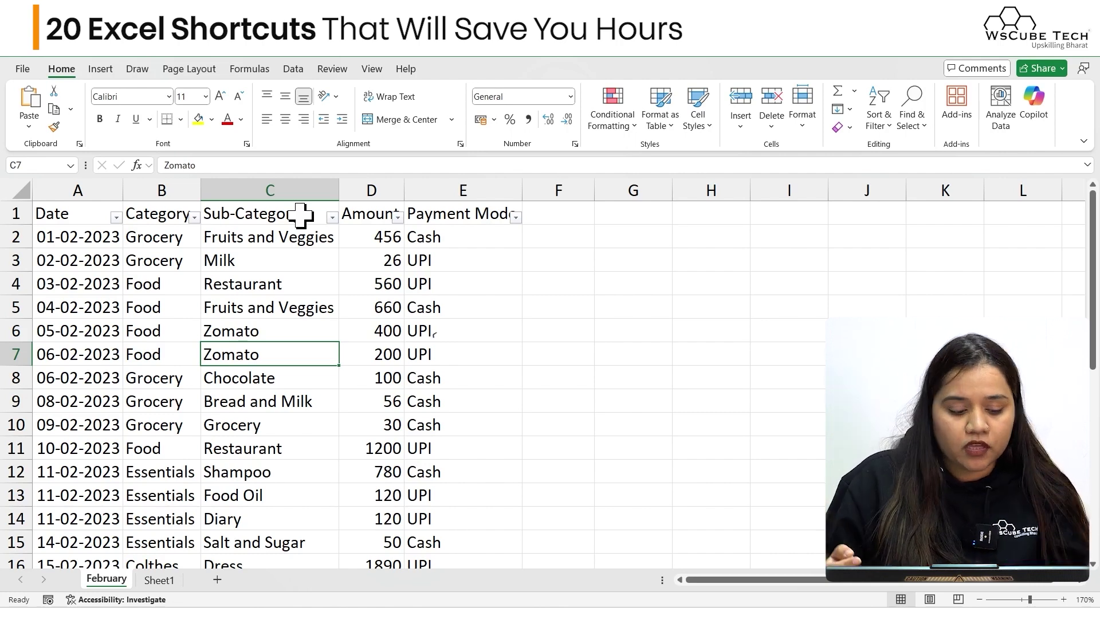
key("ctrl+shift+l")
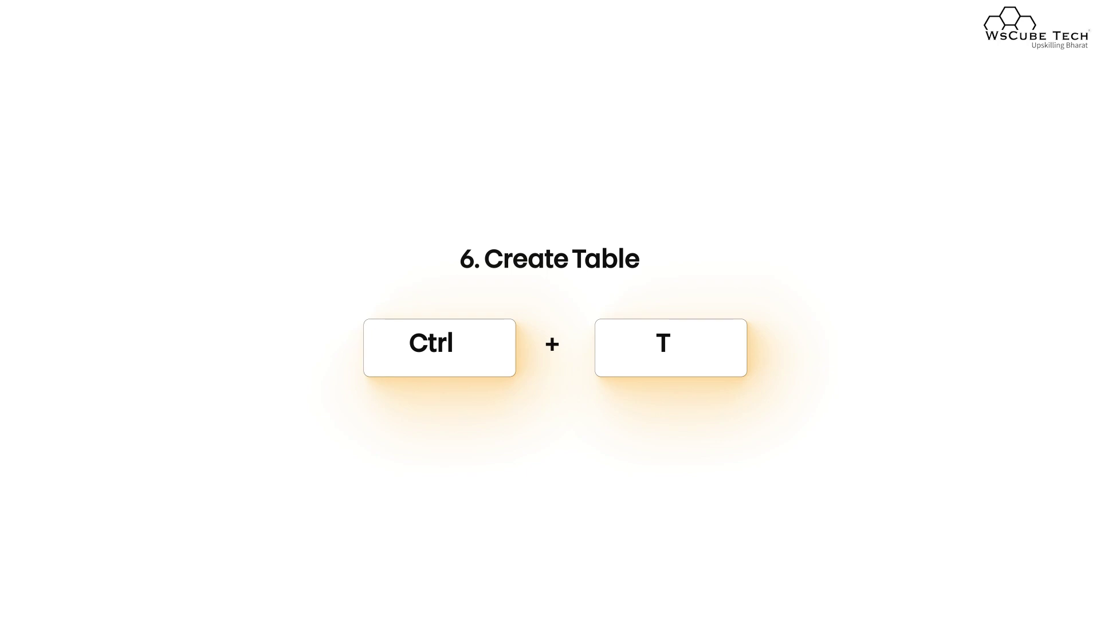
Create a table with headers from the expense data in A1 to E30, and open the Quick Analysis formatting options.
key("ctrl+t")
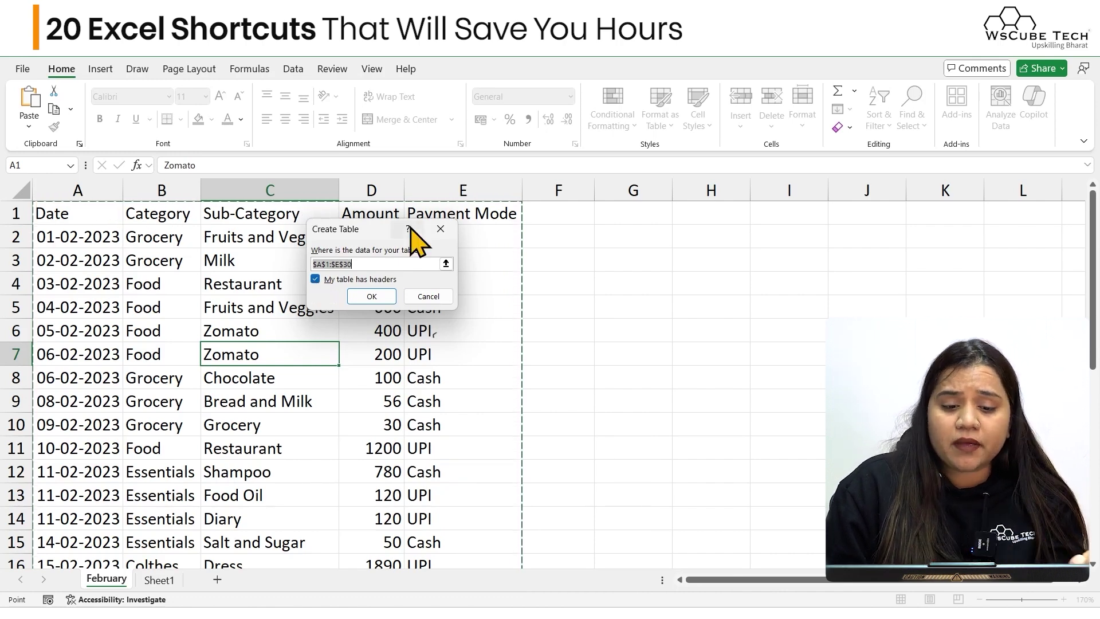
left_click(373, 301)
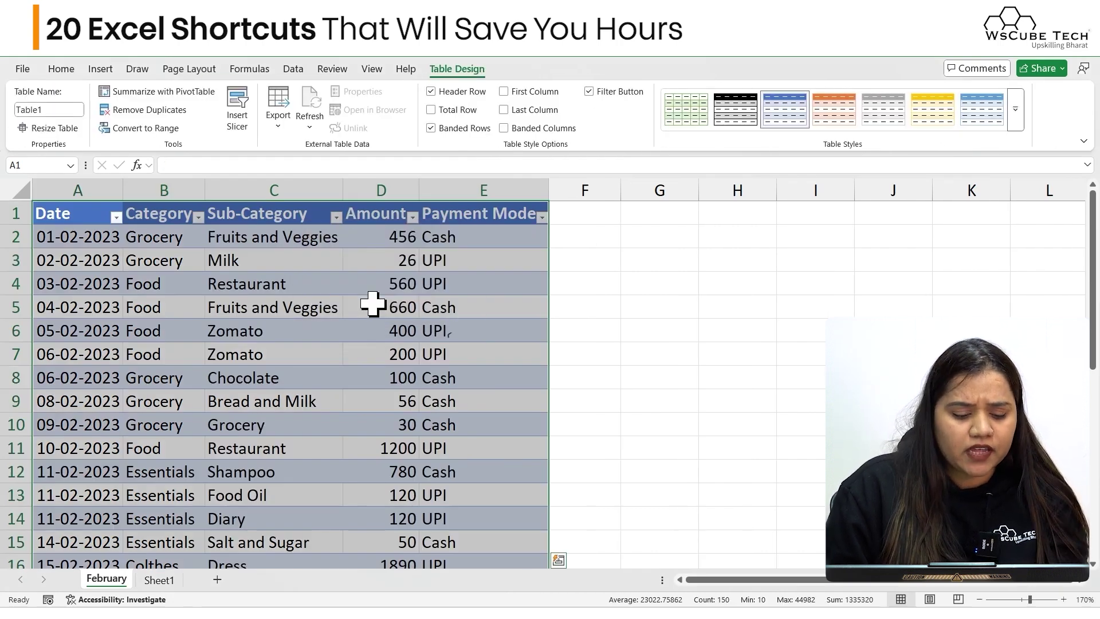
key("ctrl+q")
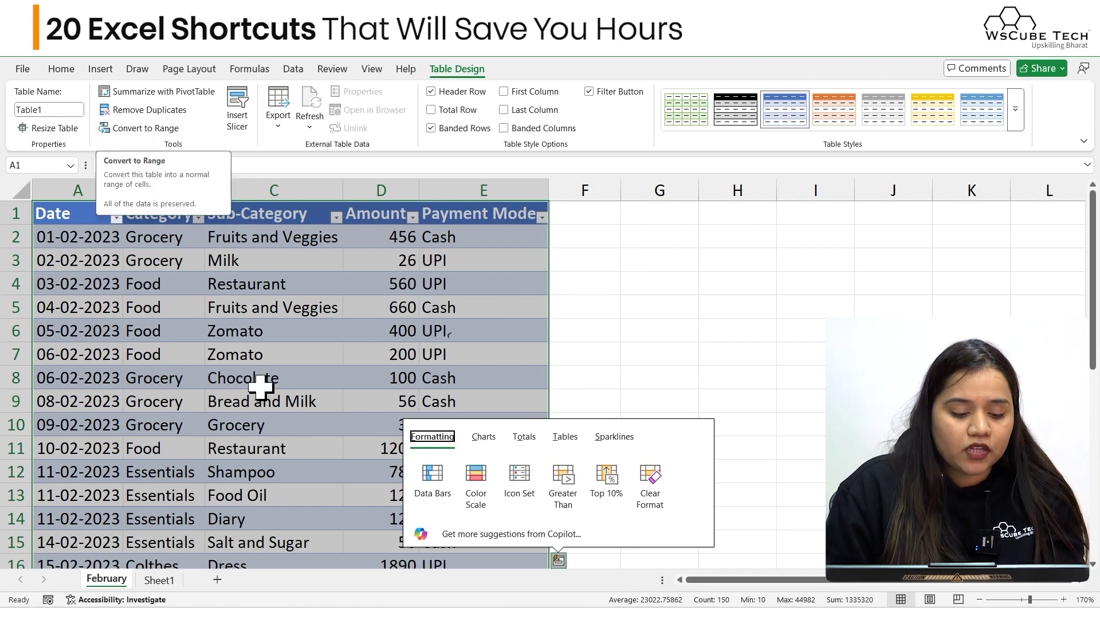
left_click(453, 331)
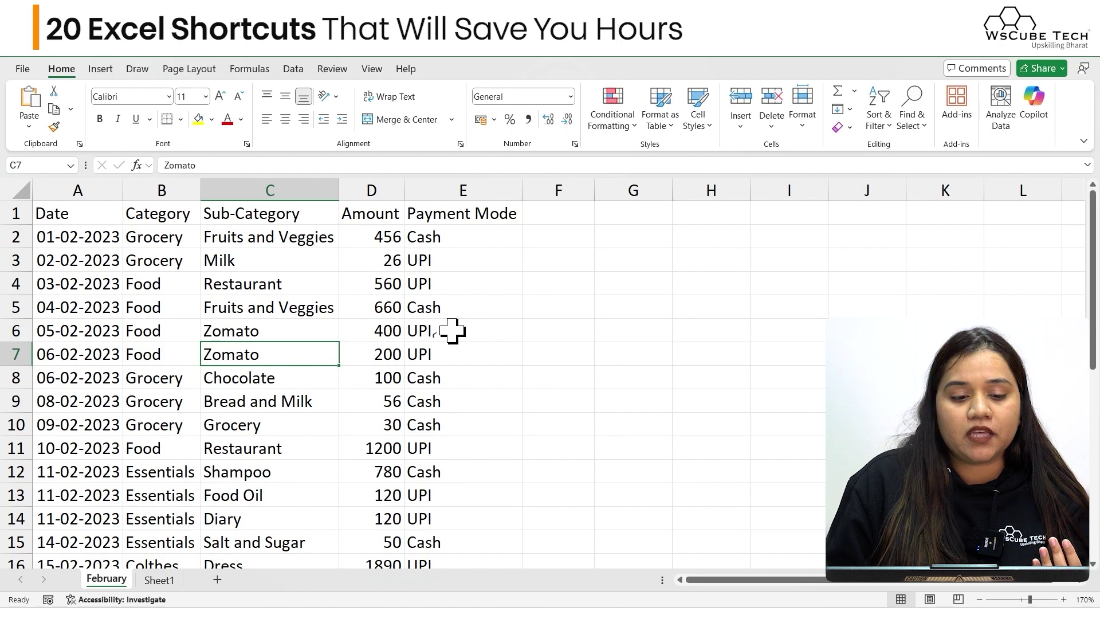
Turn on filters for the header row of the expense data.
key("ctrl+t")
key("Return")
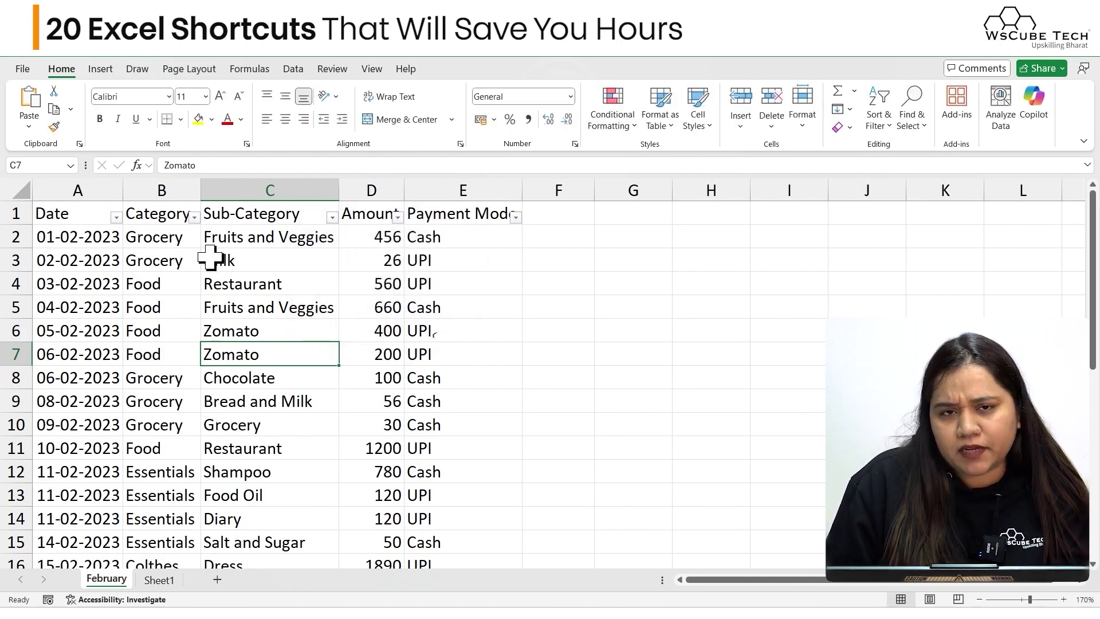
Make the header cells from Date to Payment Mode bold and italic, toggling italic off and on again.
left_click(70, 217)
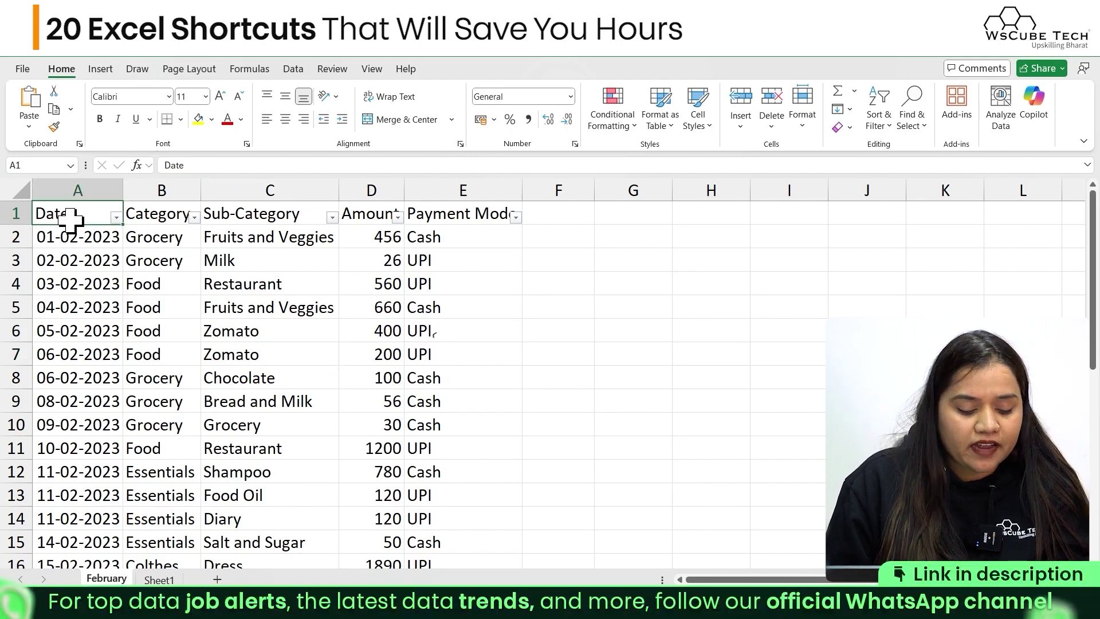
key("ctrl+shift+Right")
key("ctrl+shift+Right")
key("ctrl+shift+Left")
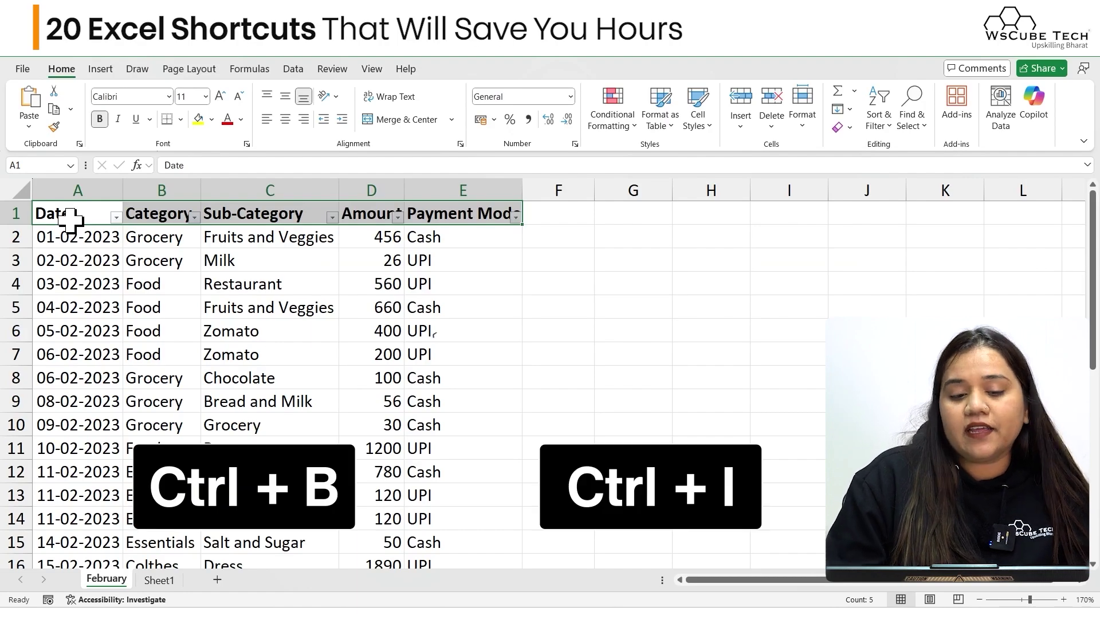
key("ctrl+i")
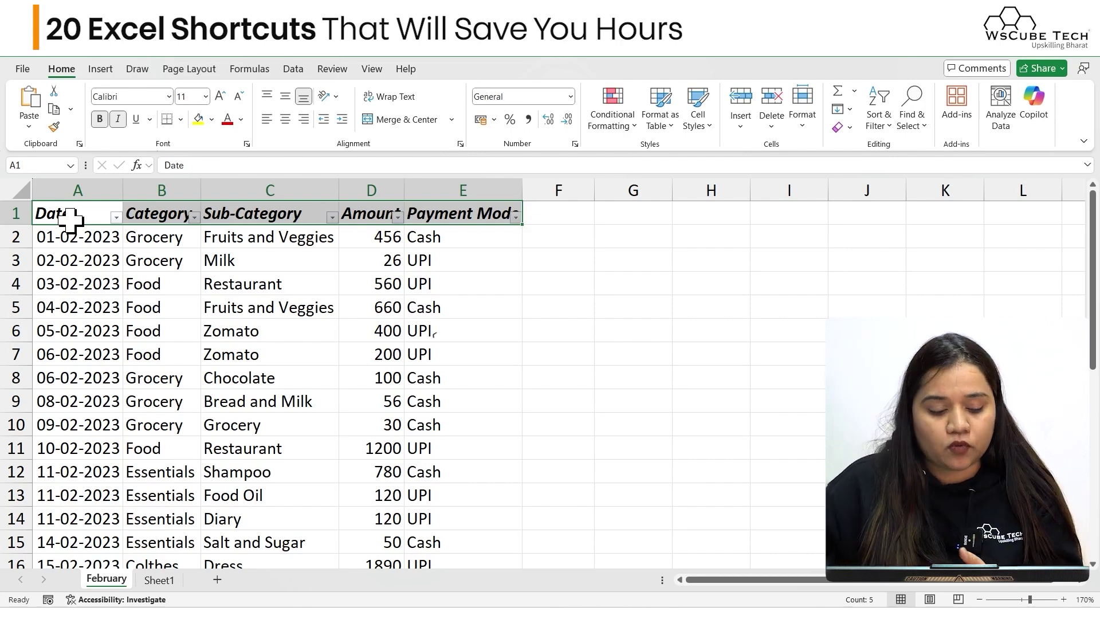
key("ctrl+i")
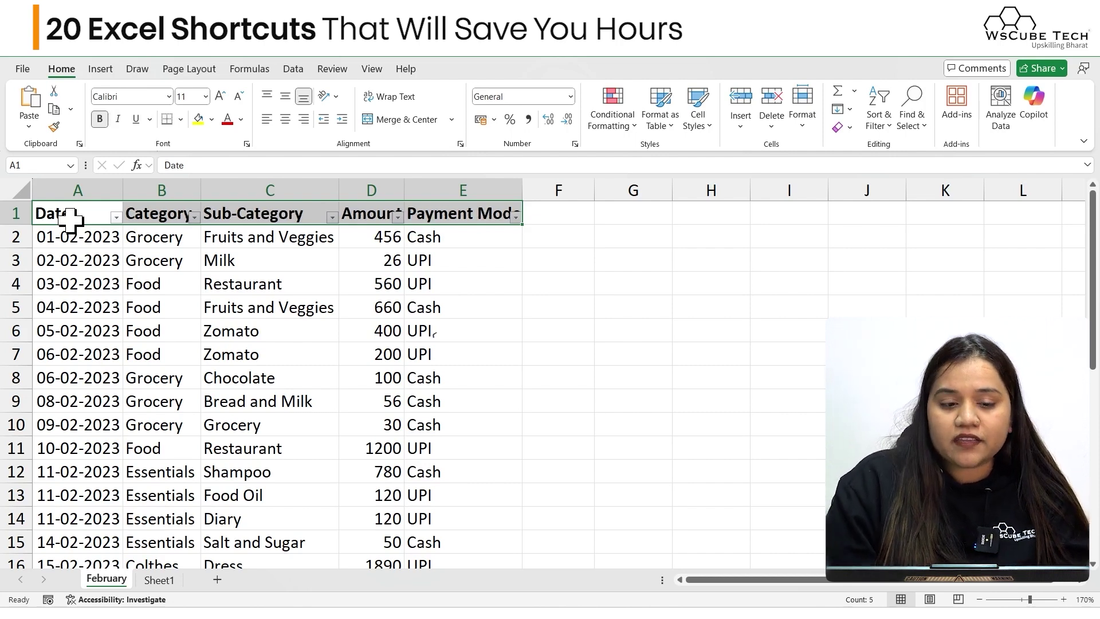
key("ctrl+i")
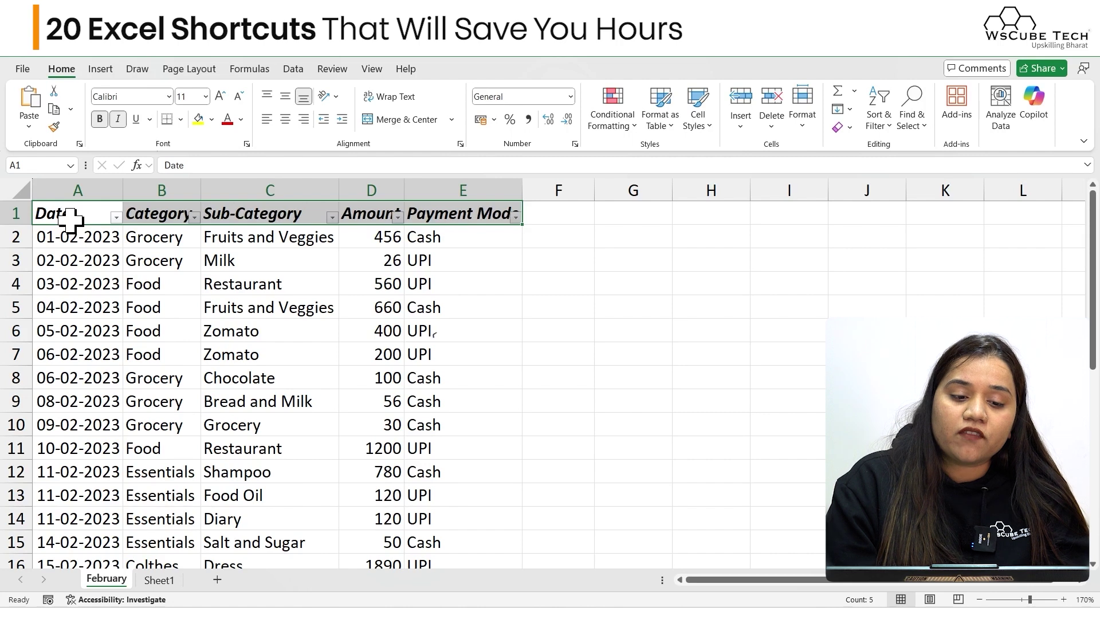
key("ctrl+b")
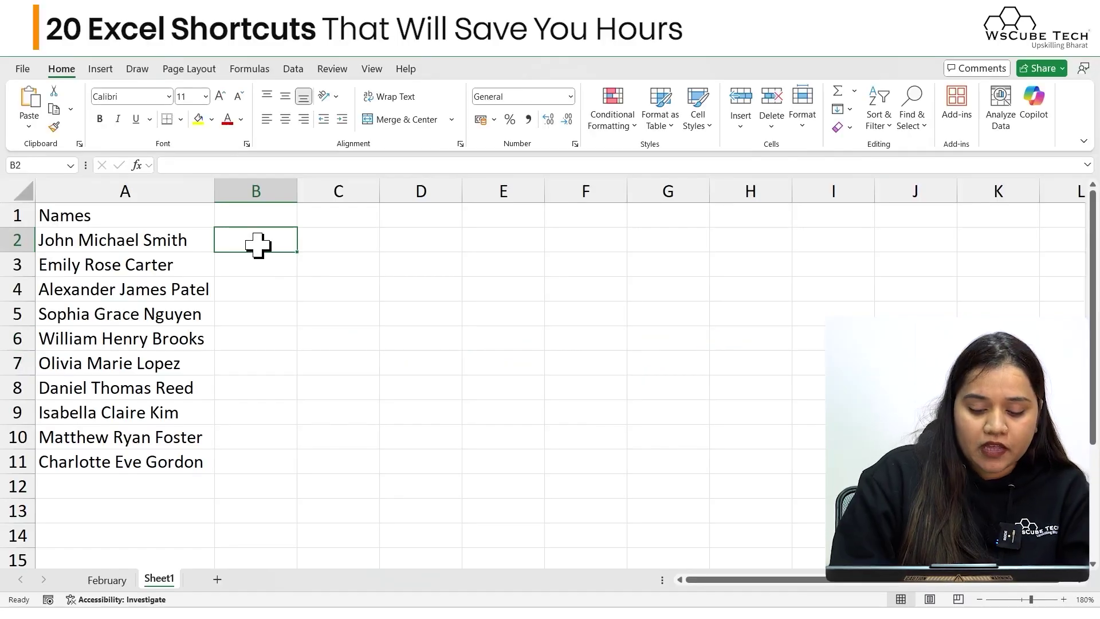
Enter the first name from A2 in B2 of Sheet1, and Flash Fill column B with the other first names.
type("John")
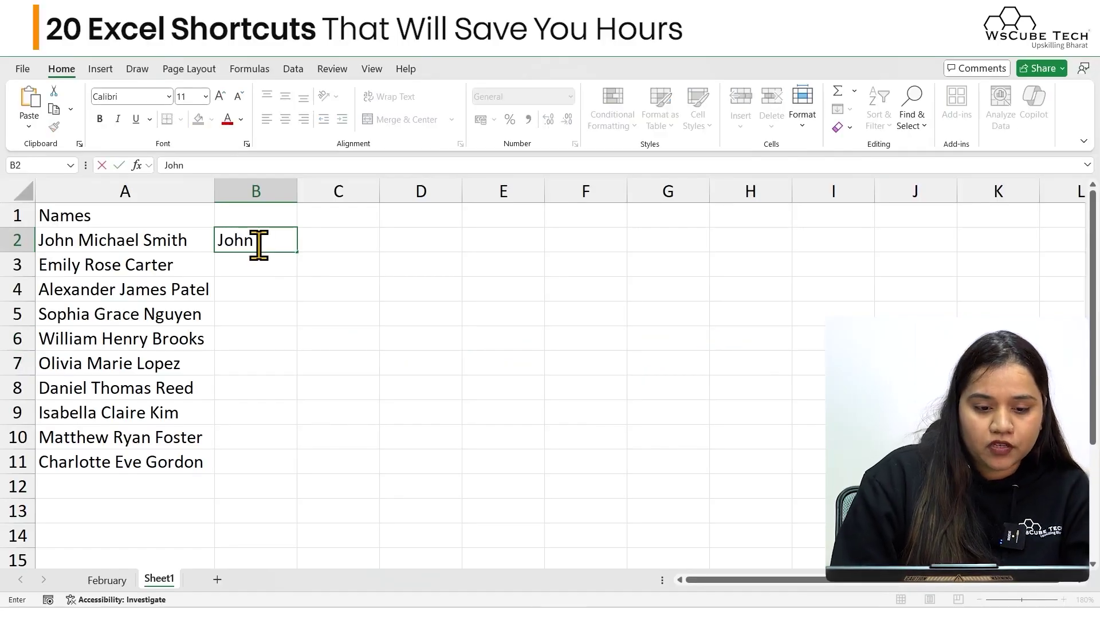
key("Return")
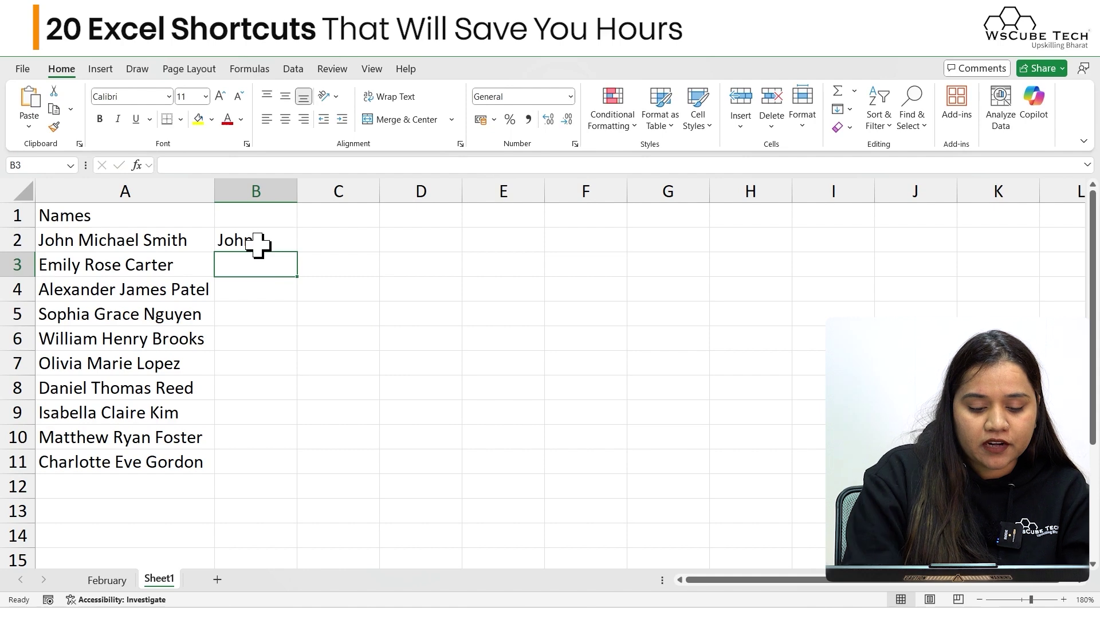
key("ctrl+e")
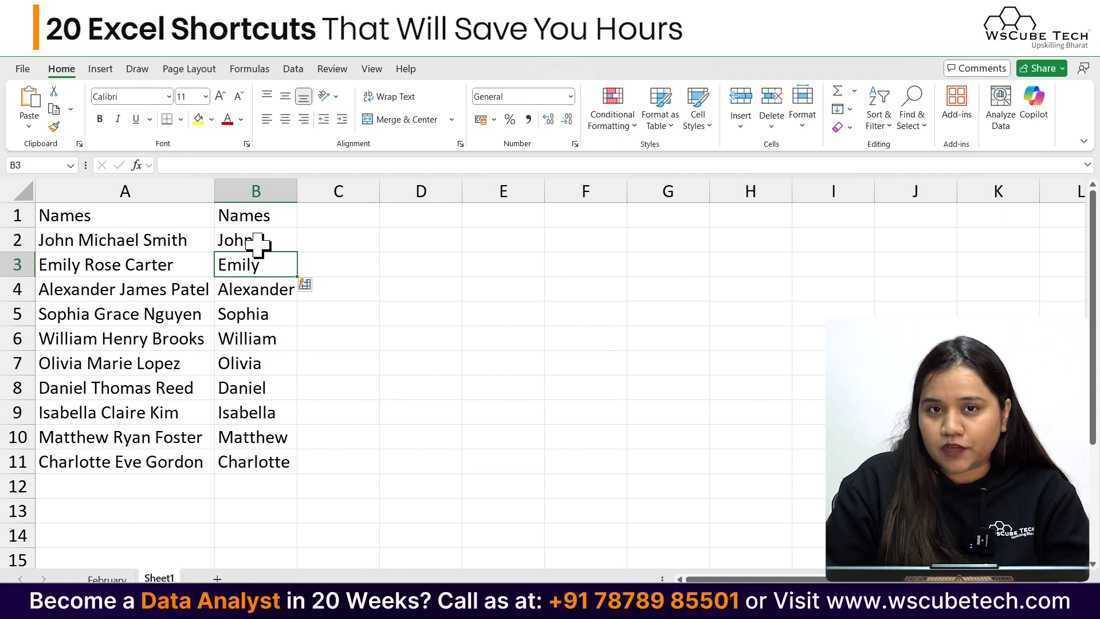
Enter the last name from A2 in C2, and Flash Fill column C with the other last names.
left_click(324, 237)
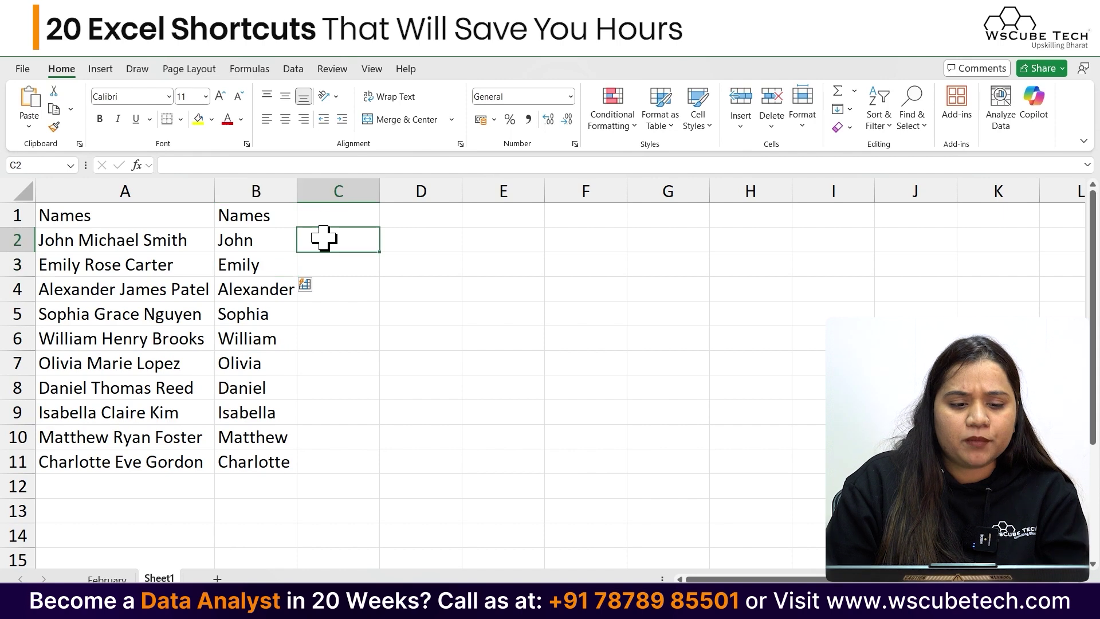
type("Smith")
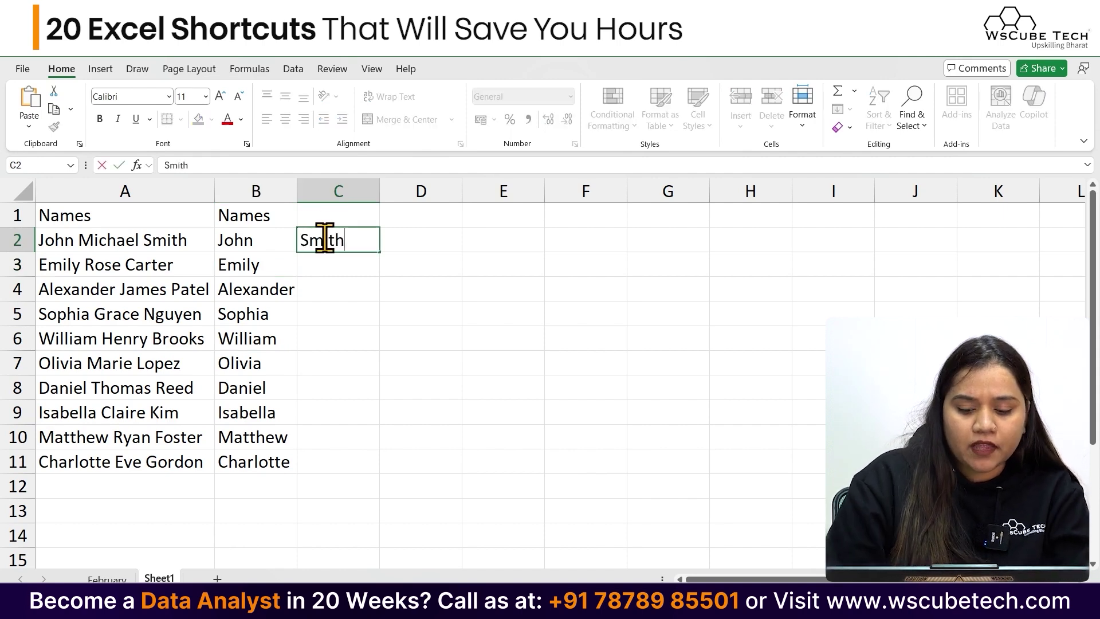
key("Return")
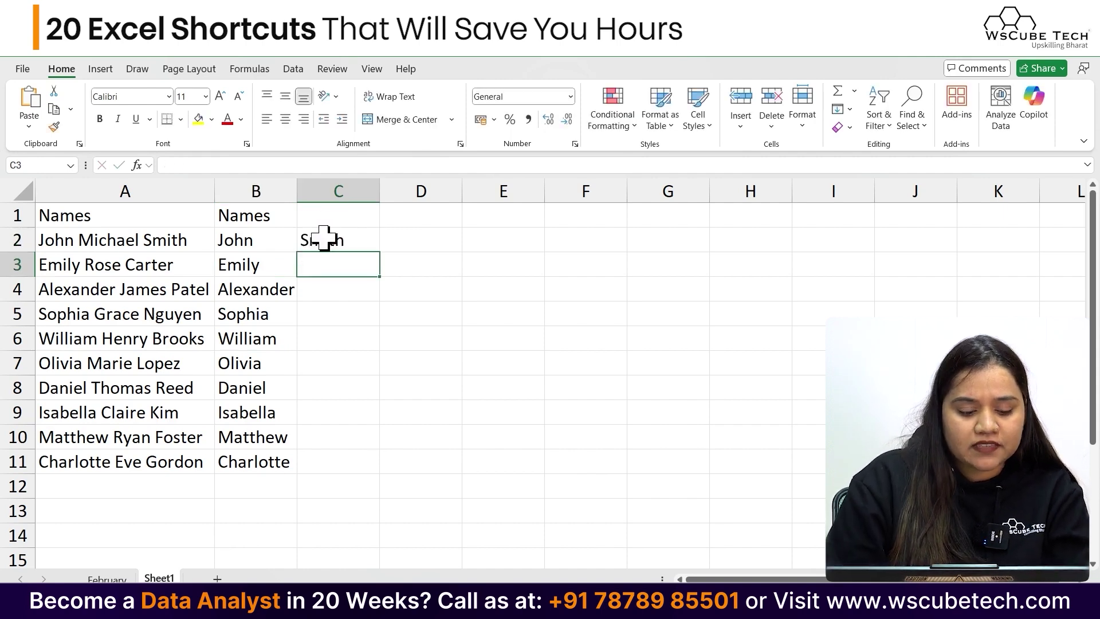
key("ctrl+e")
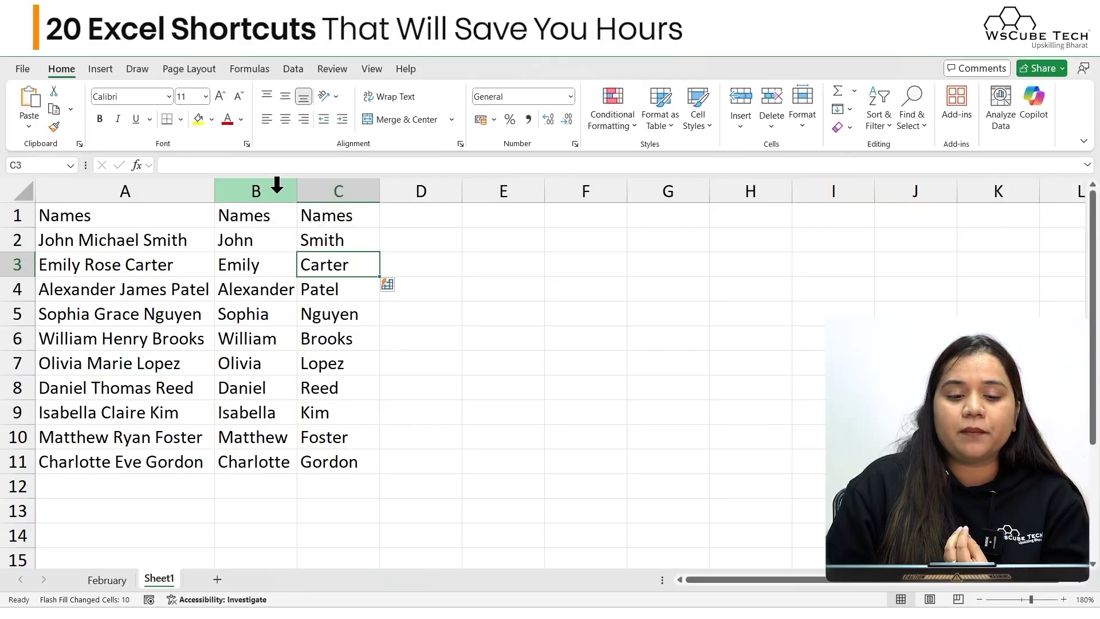
Change the headers in B1 and C1 to F_name and L_name.
left_click(263, 215)
type("F_name")
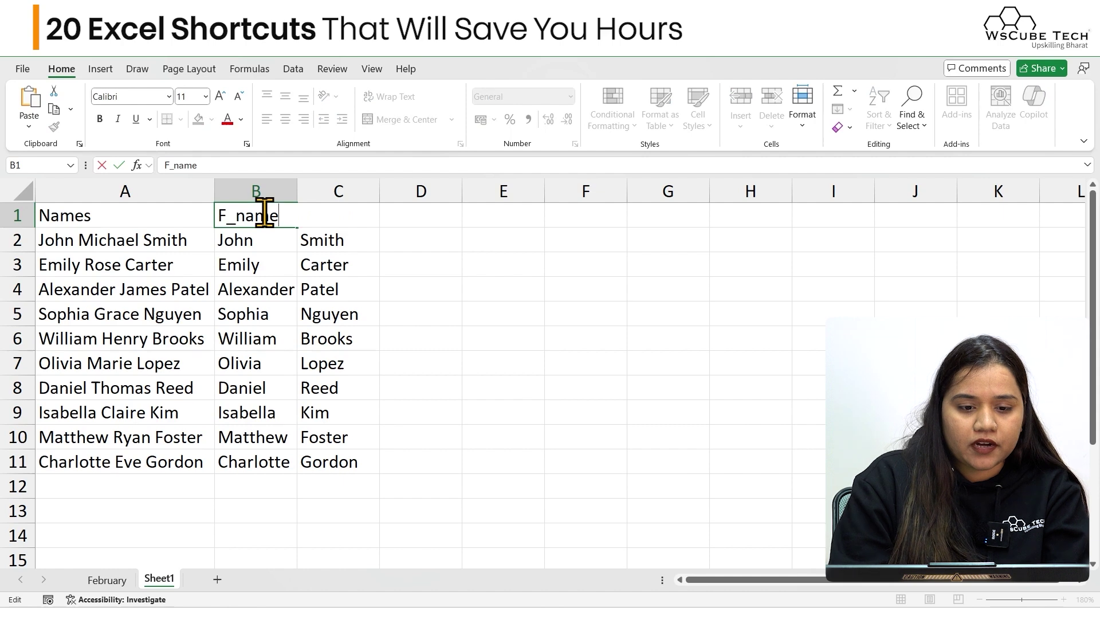
key("Tab")
type("L_n")
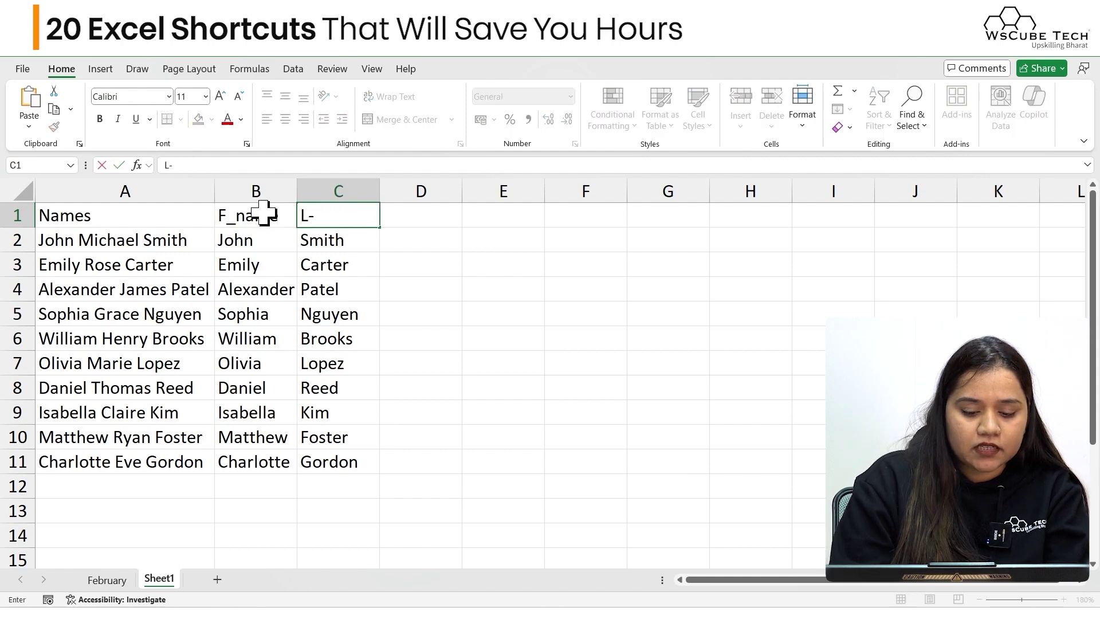
type("ame")
key("Return")
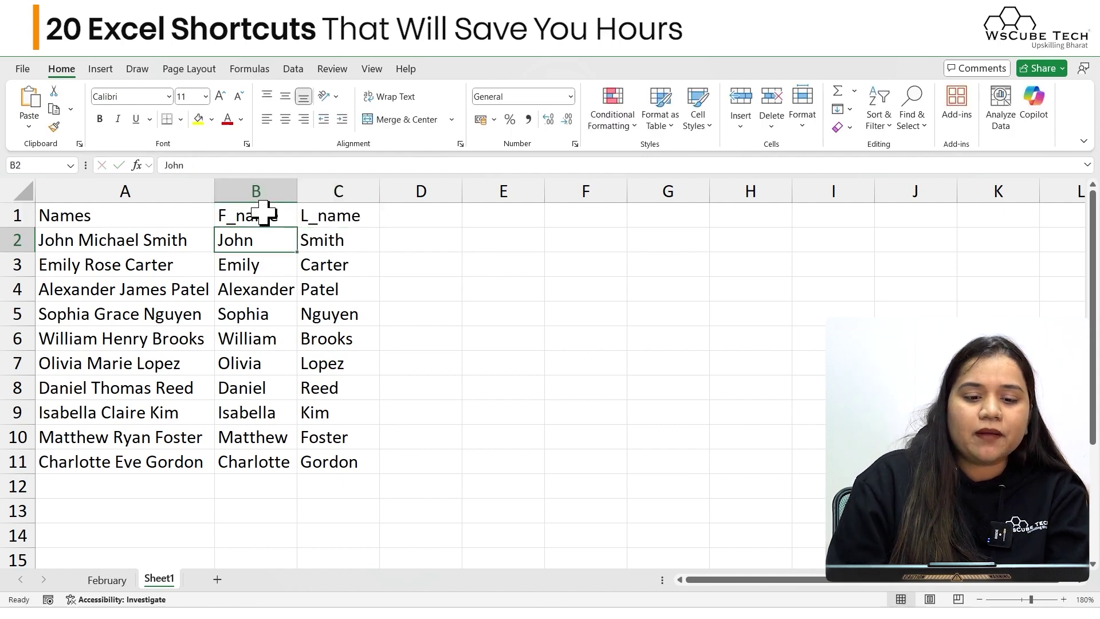
Insert a column before L_name, enter the middle name from A2 in C2, and Flash Fill the other middle names.
left_click(336, 189)
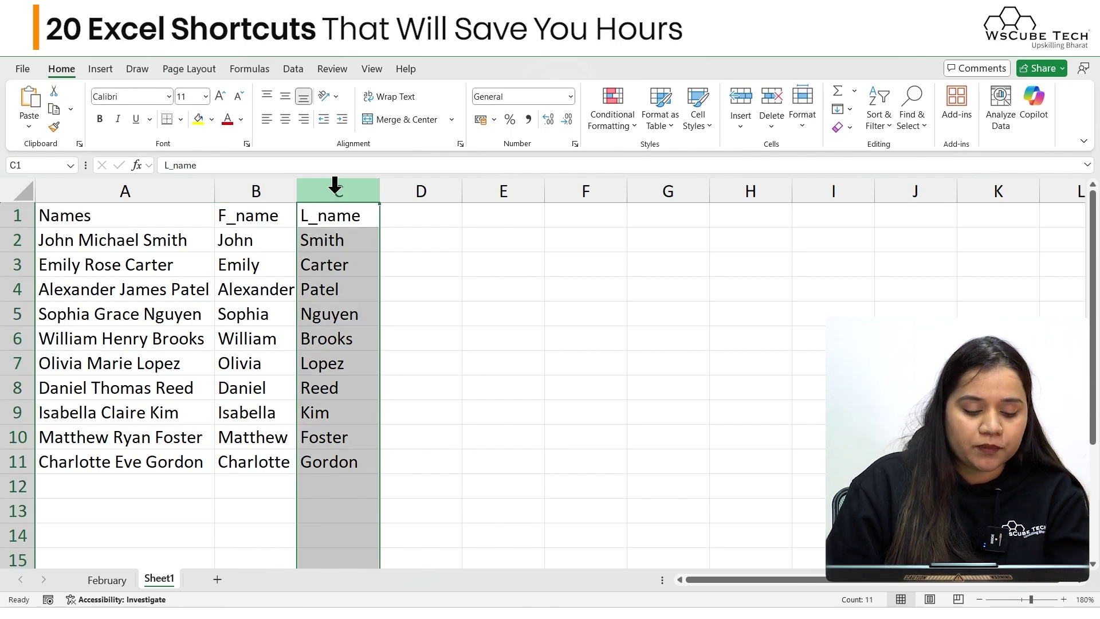
key("ctrl+shift+plus")
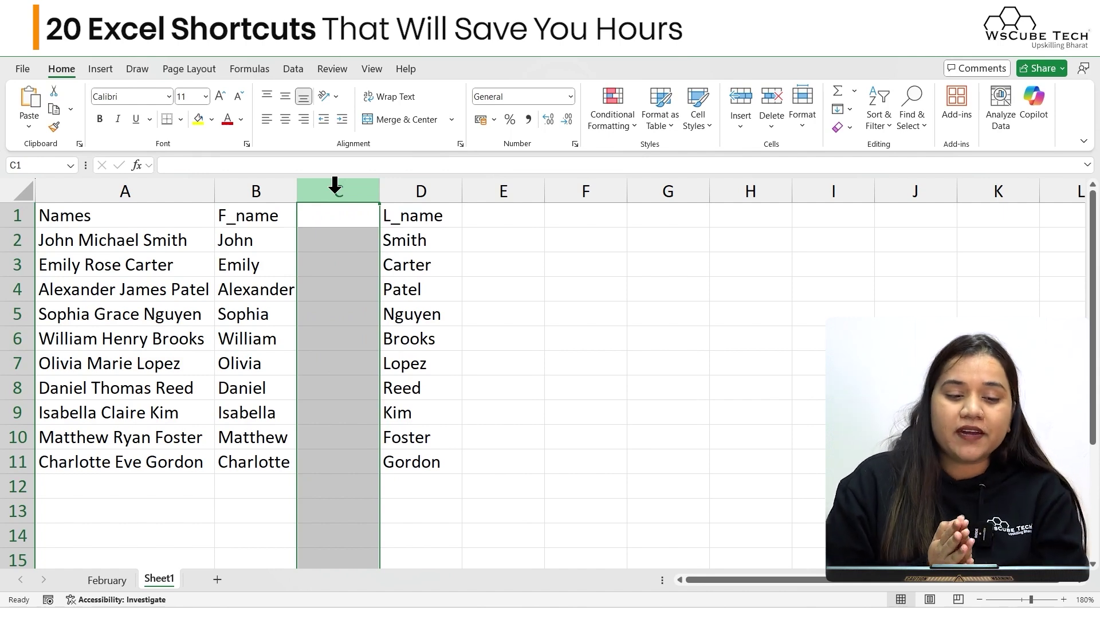
left_click(335, 244)
type("Mi")
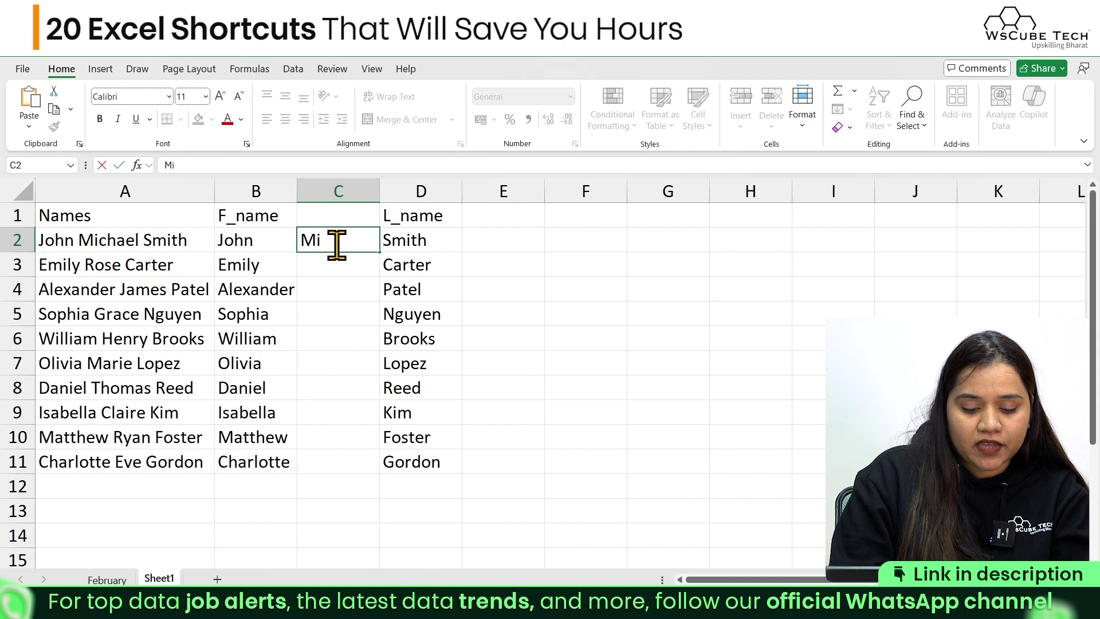
type("chael")
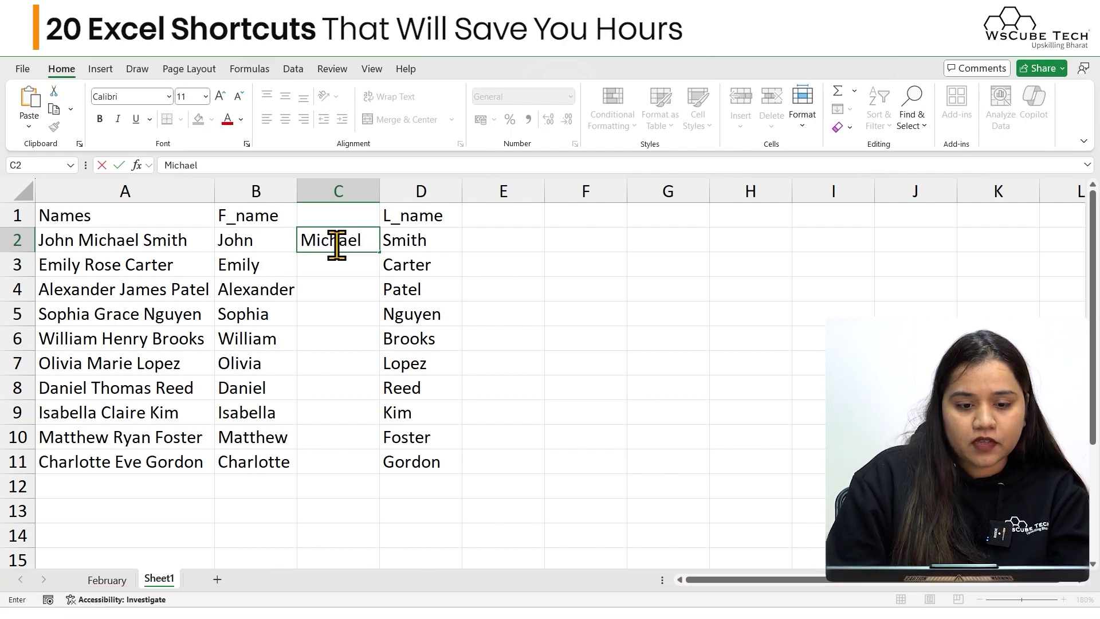
key("Return")
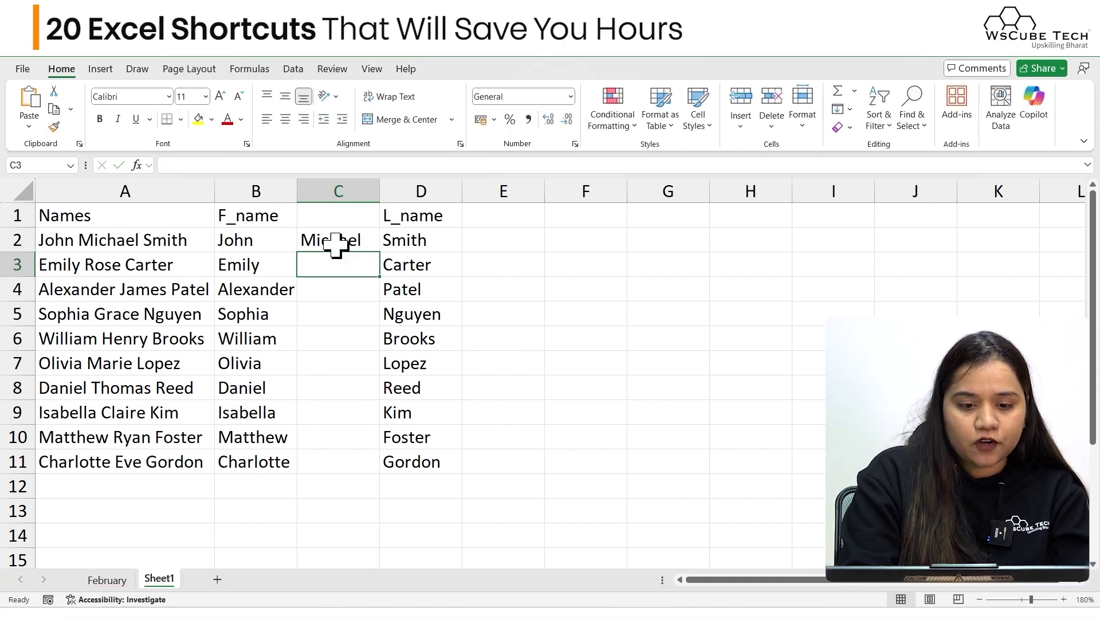
key("ctrl+e")
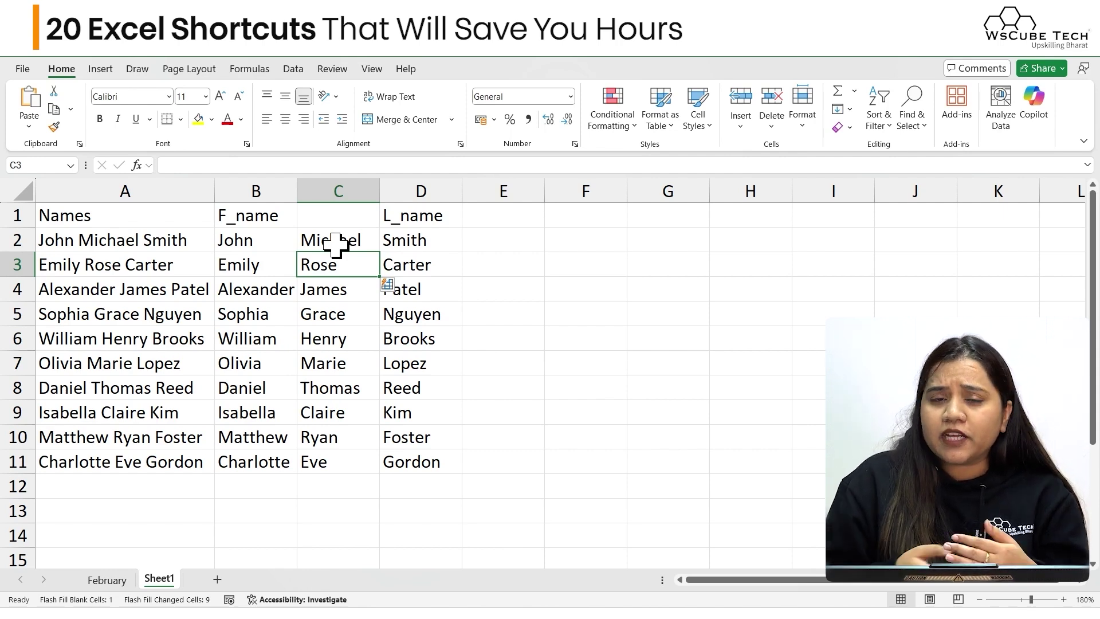
Insert two blank rows above the last name record at row 11, and delete both of them.
left_click(3, 463)
key("ctrl+shift+plus")
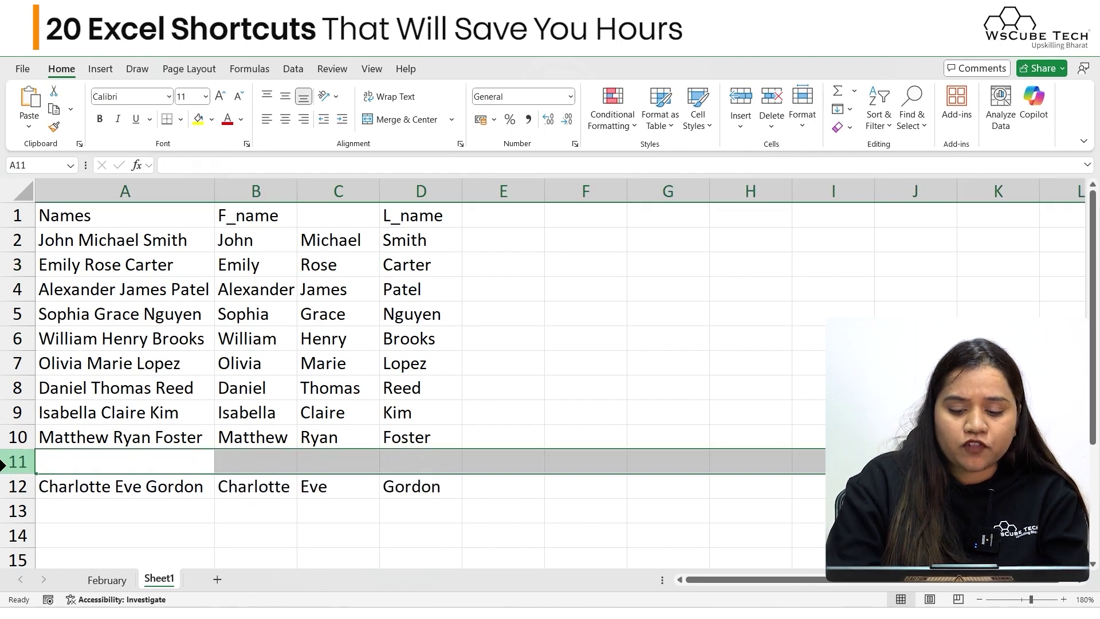
key("ctrl+shift+plus")
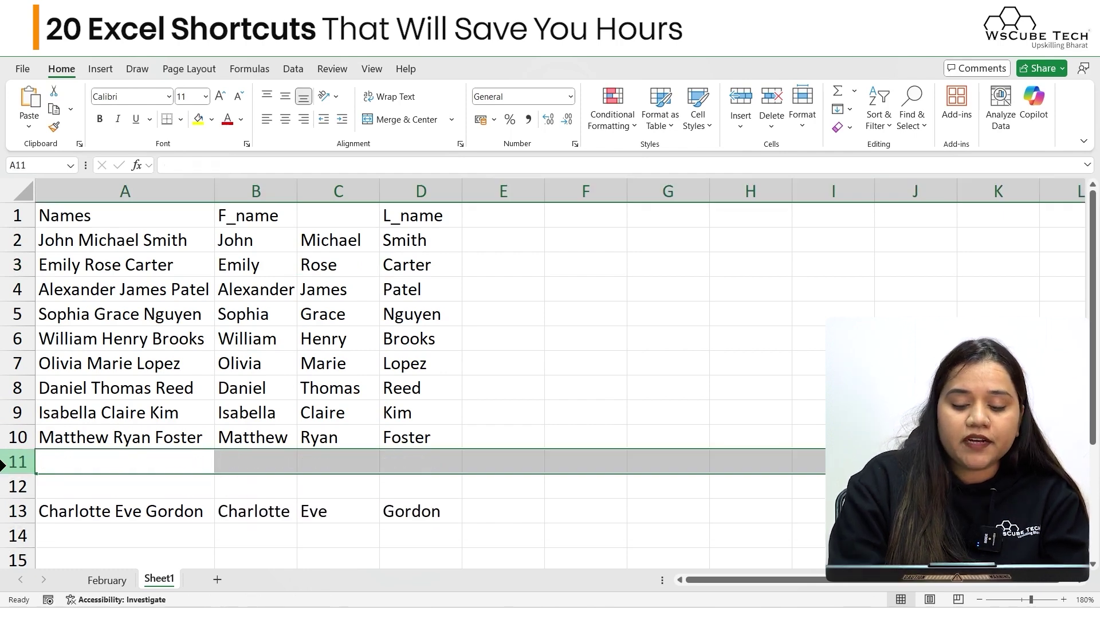
key("ctrl+shift+minus")
key("ctrl+shift+minus")
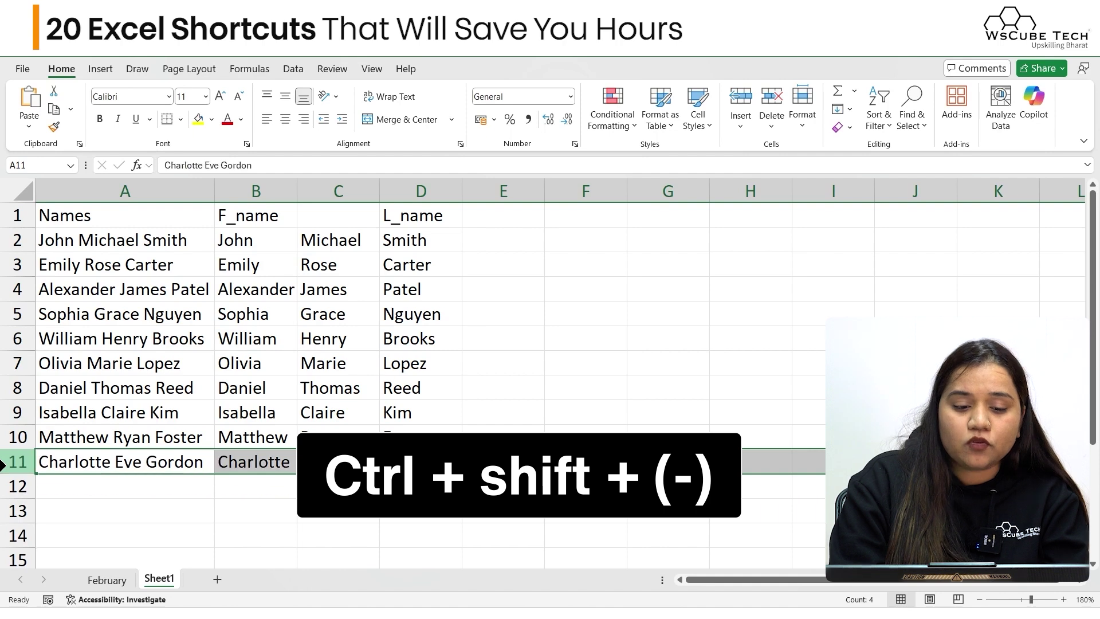
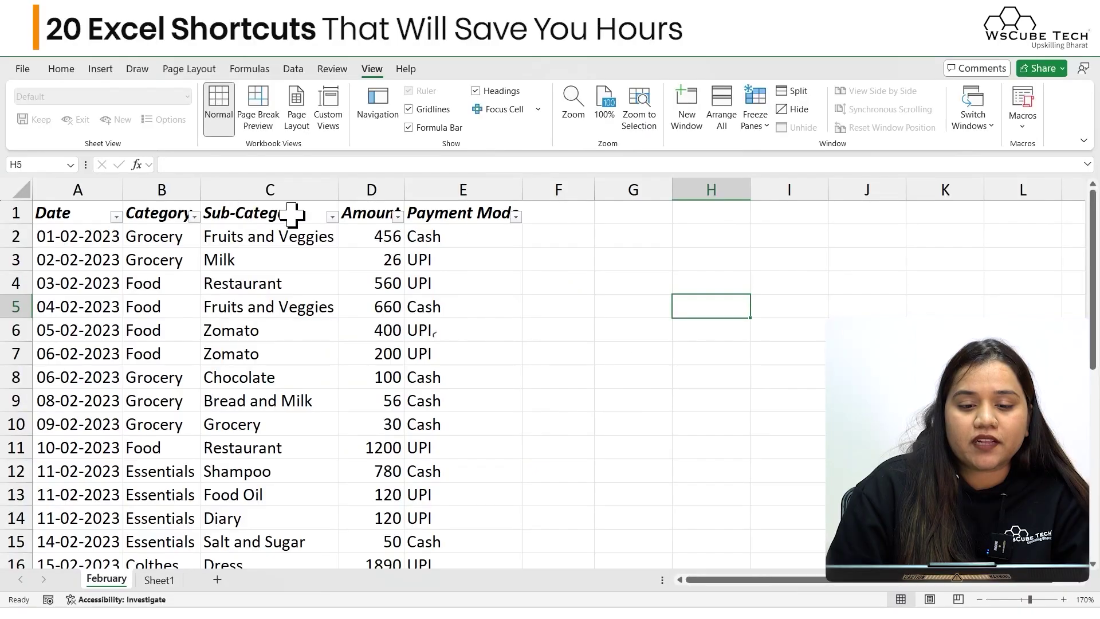
Split the Payment Mode header in E1 onto two lines within the cell, with Mode on the second line.
double_click(471, 213)
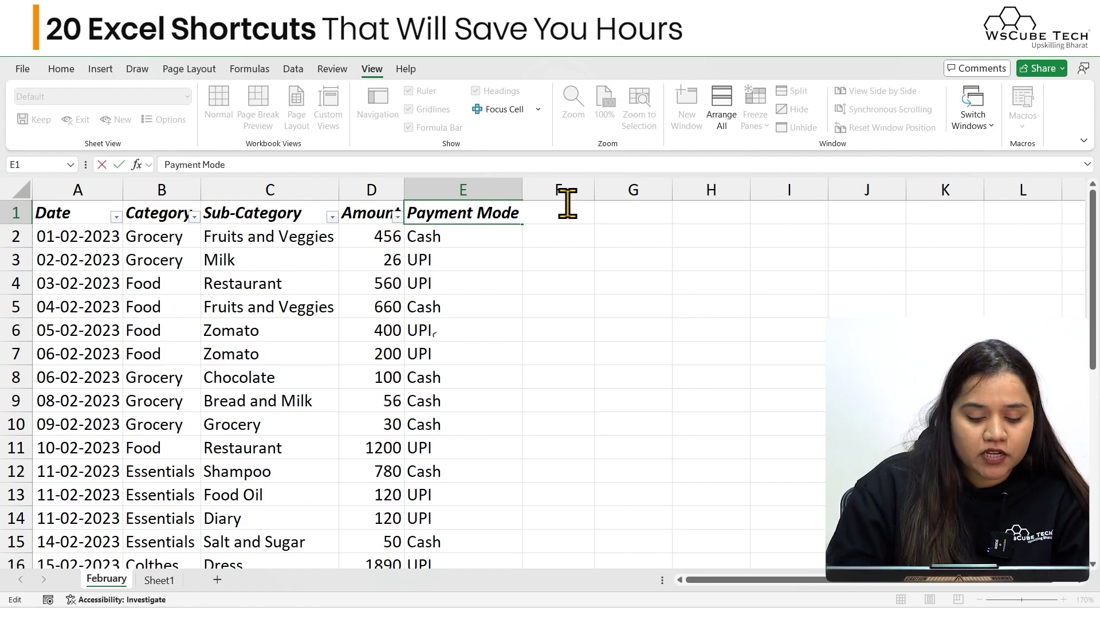
key("alt+Return")
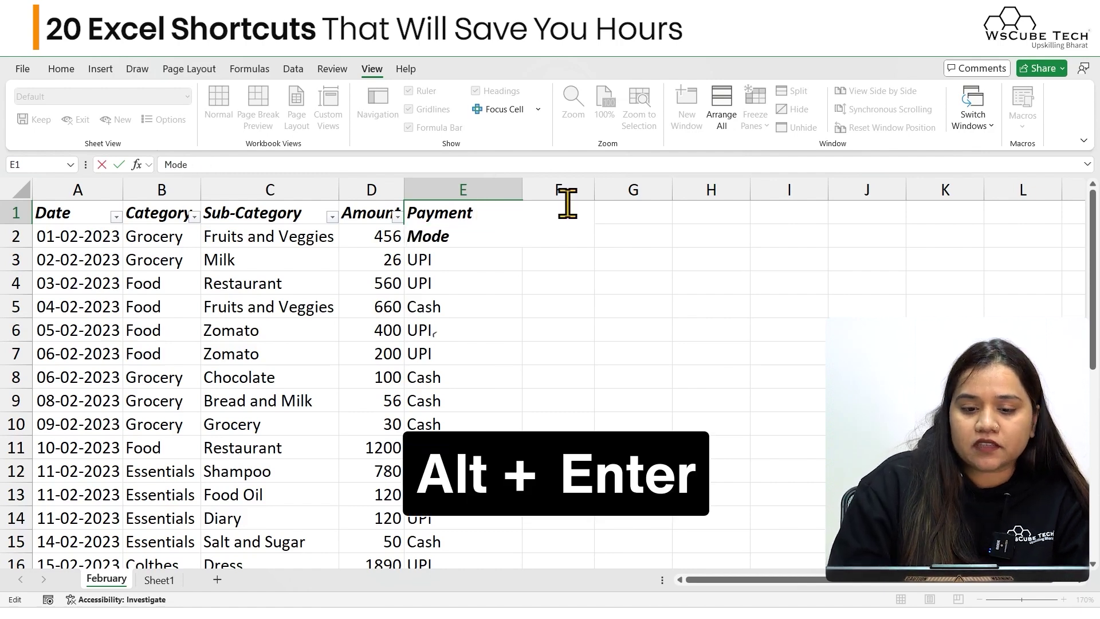
key("Return")
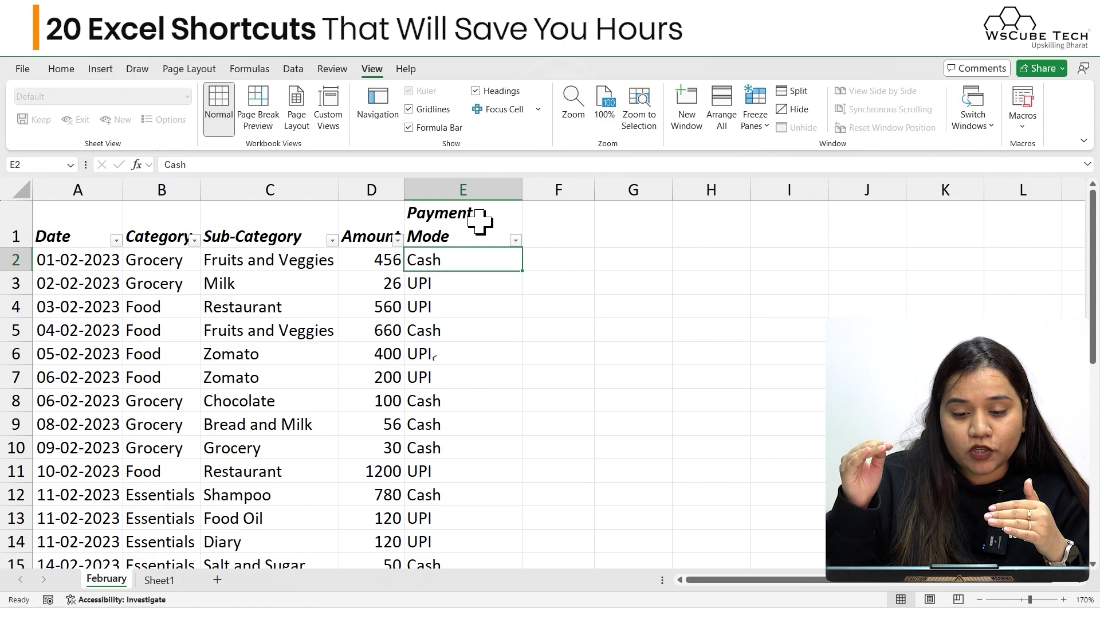
left_click(763, 297)
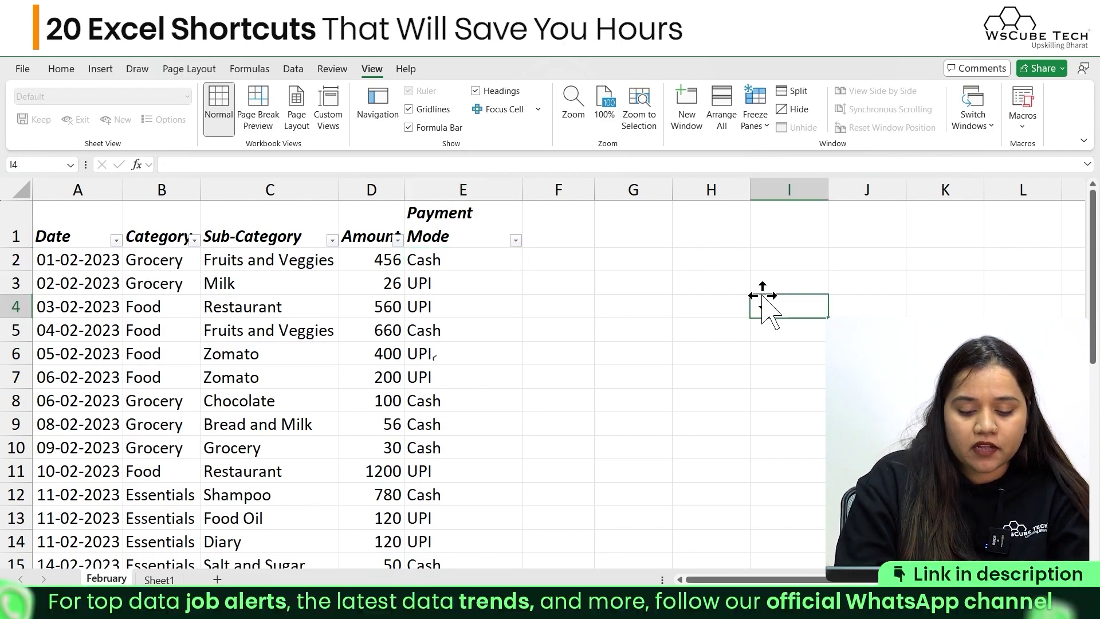
Enter hello, hi and bye on three separate lines within cell I4, and undo the entry.
type("hello")
key("Return")
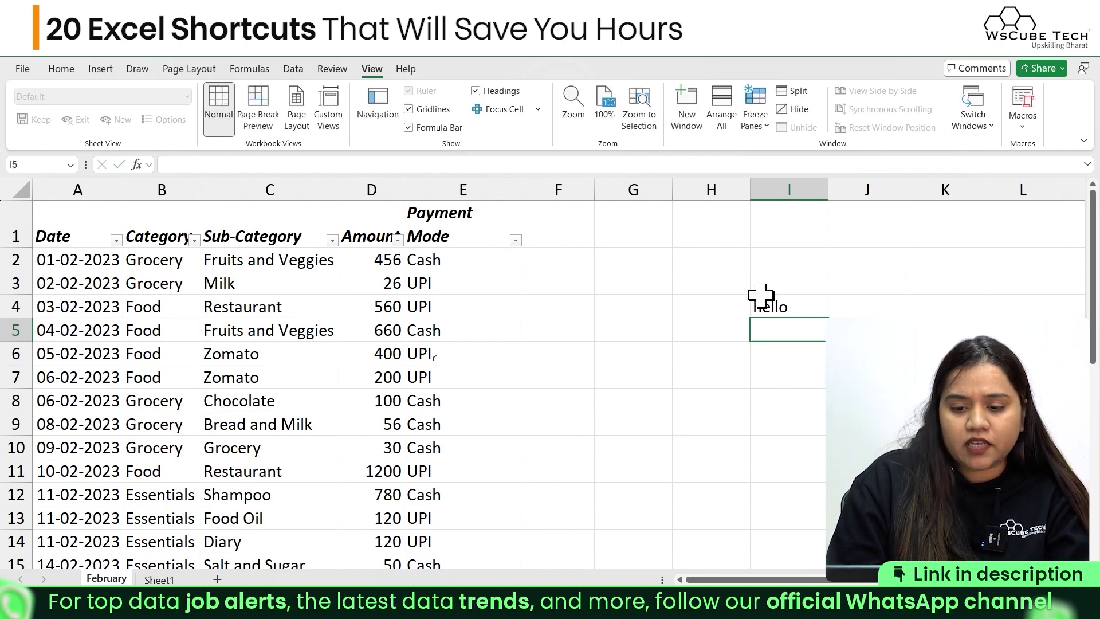
double_click(794, 304)
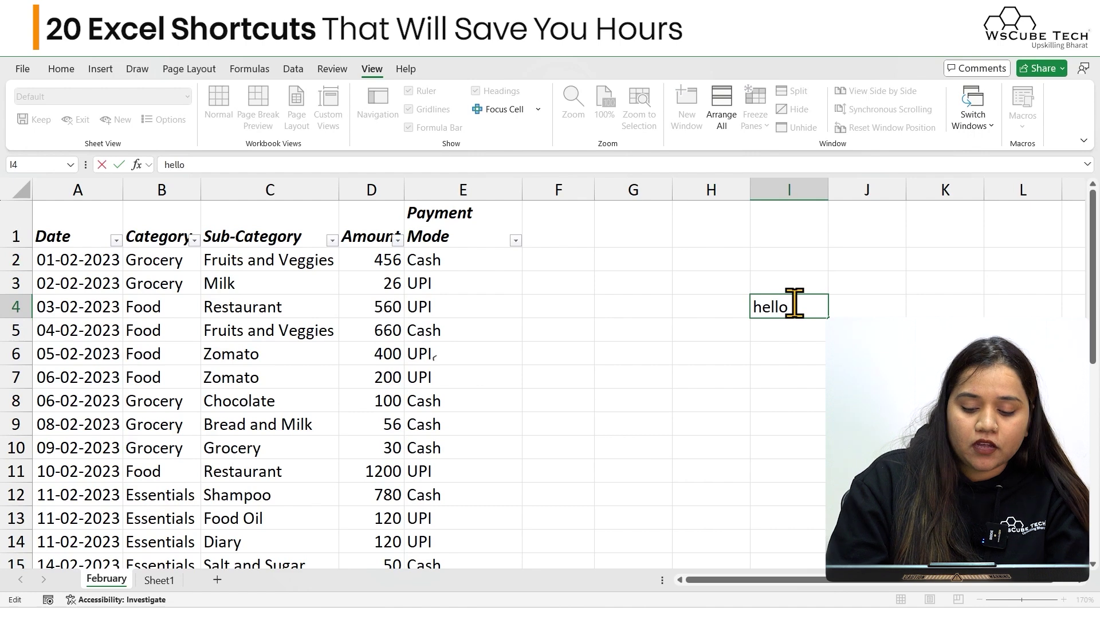
key("alt+Return")
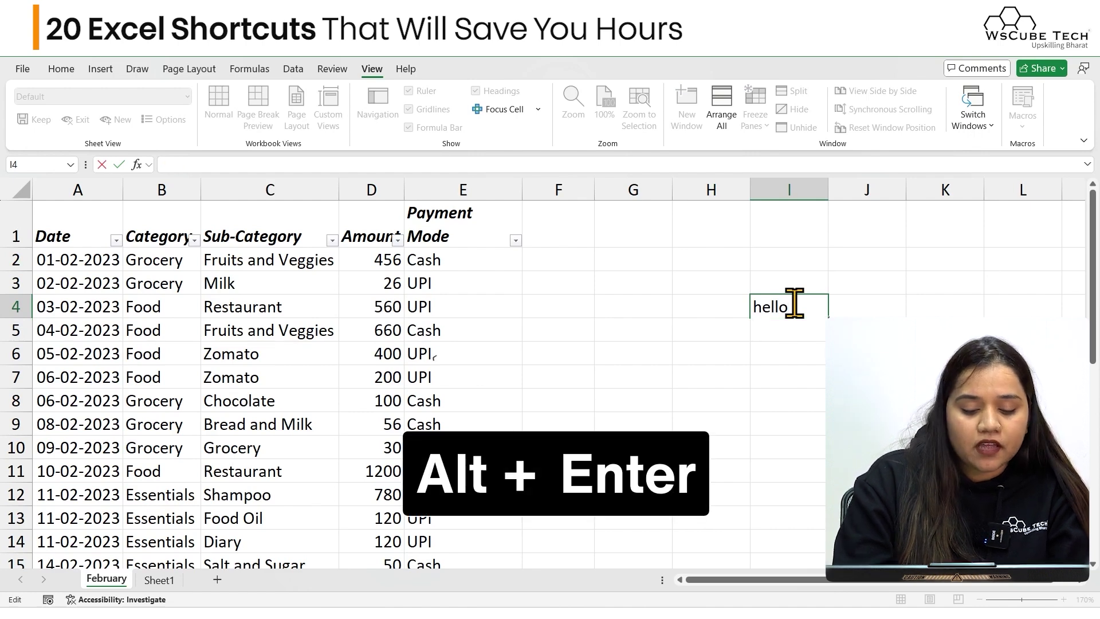
type("hi")
key("alt+Return")
type("bt")
key("BackSpace")
type("ye")
key("Return")
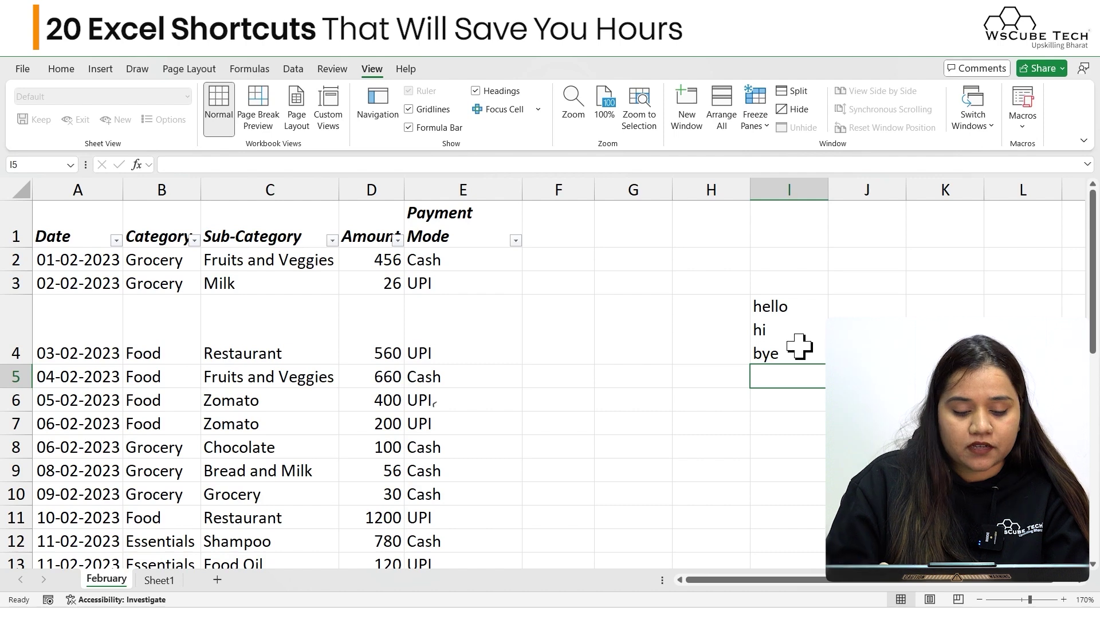
key("ctrl+z")
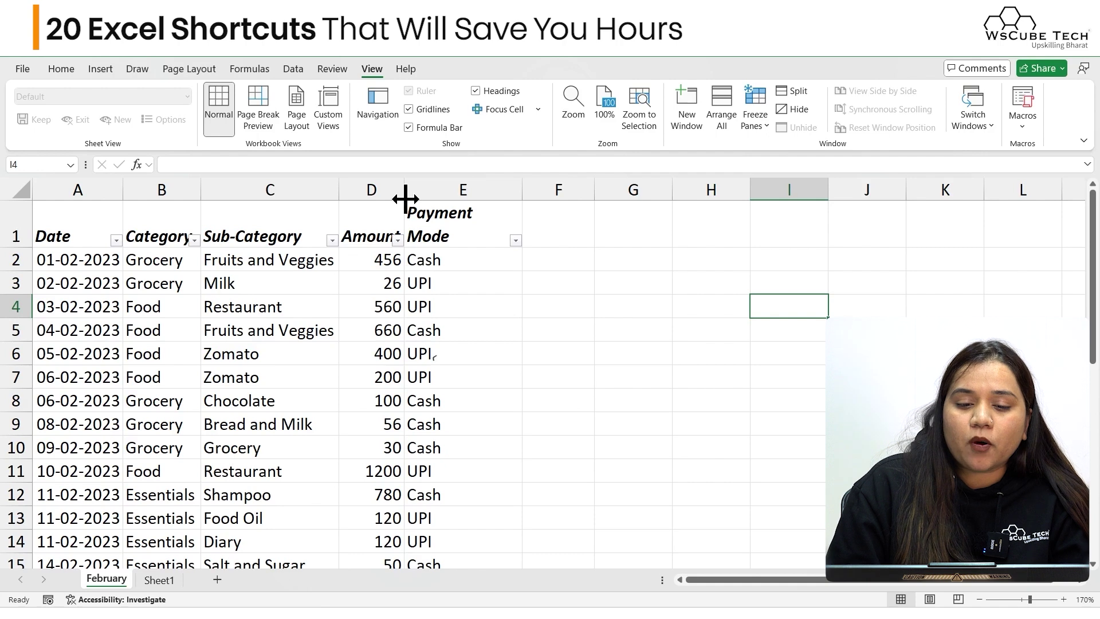
Total the Amount column in cell D31 with AutoSum.
scroll(386, 479, "down", 1)
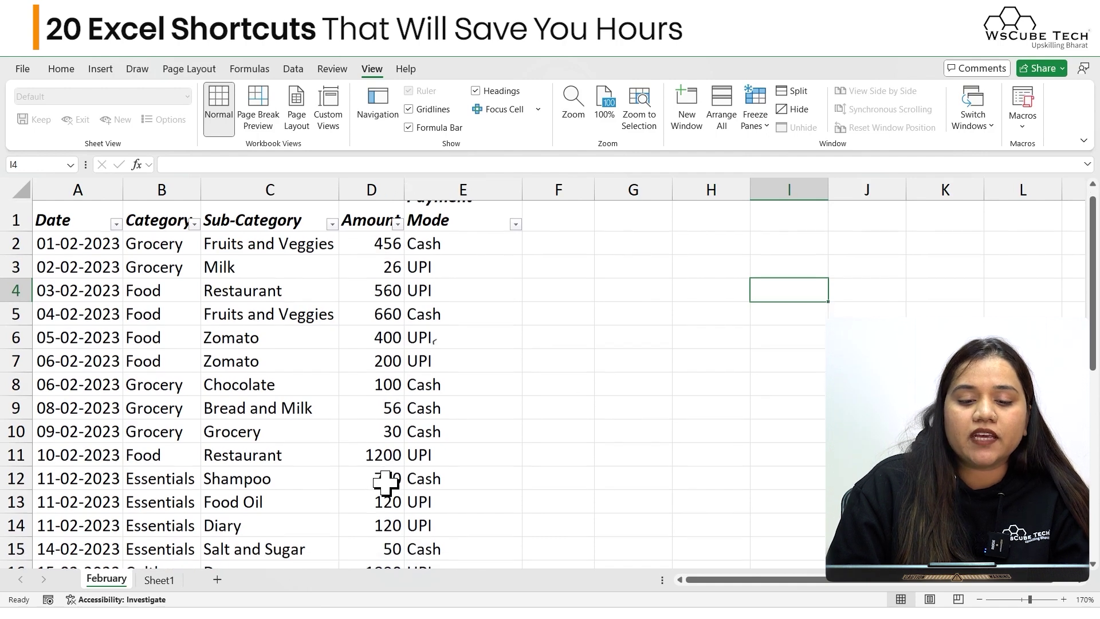
left_click(378, 245)
key("ctrl+shift+Down")
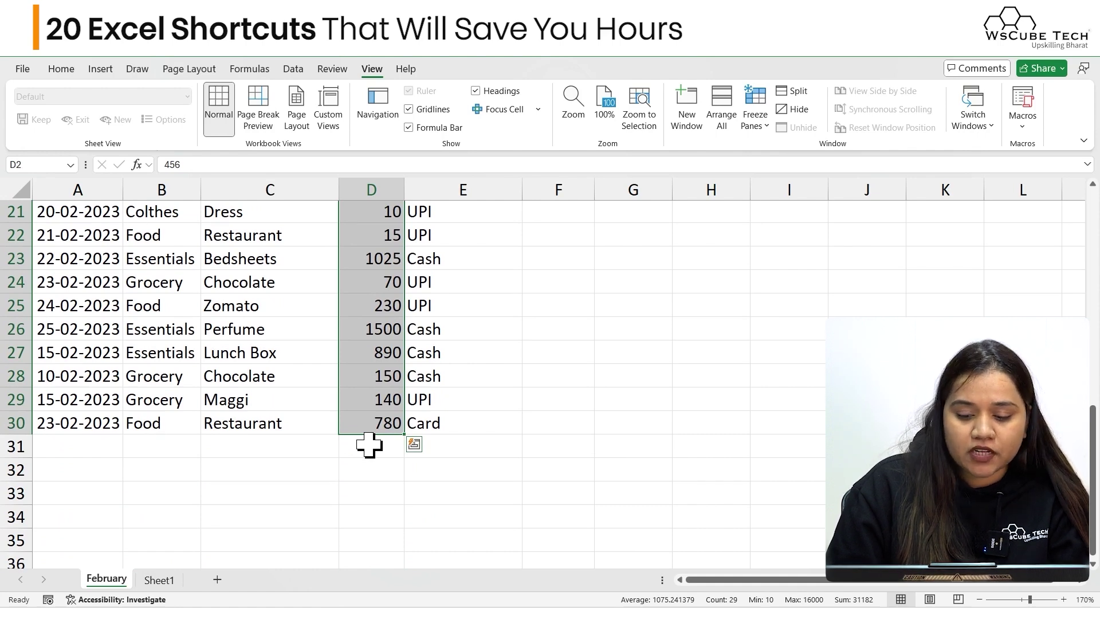
left_click(369, 445)
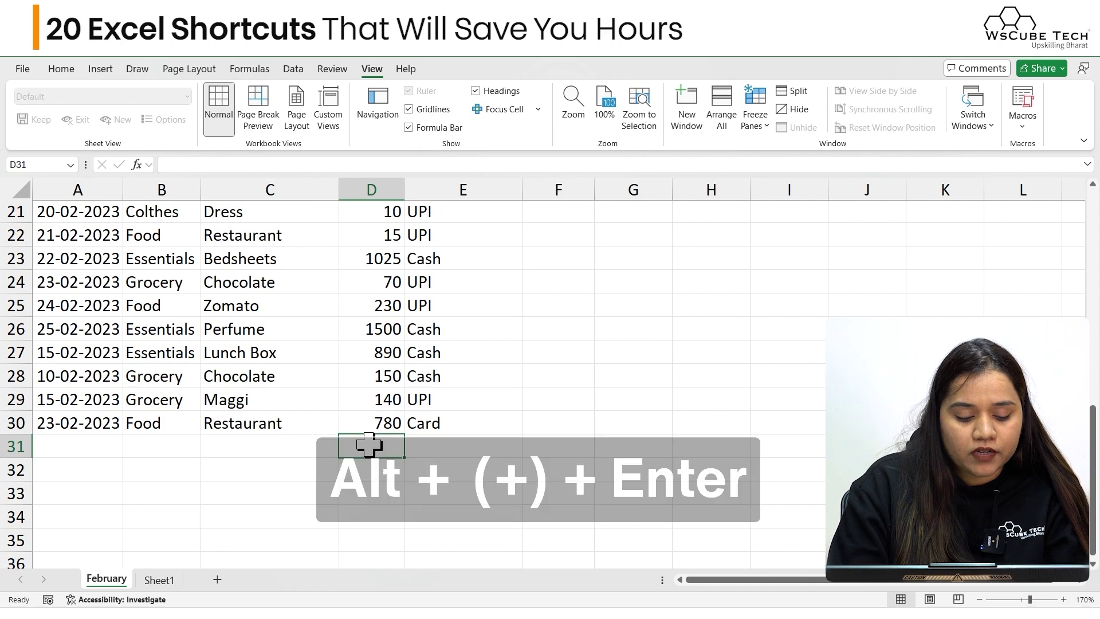
key("alt+equal")
key("Return")
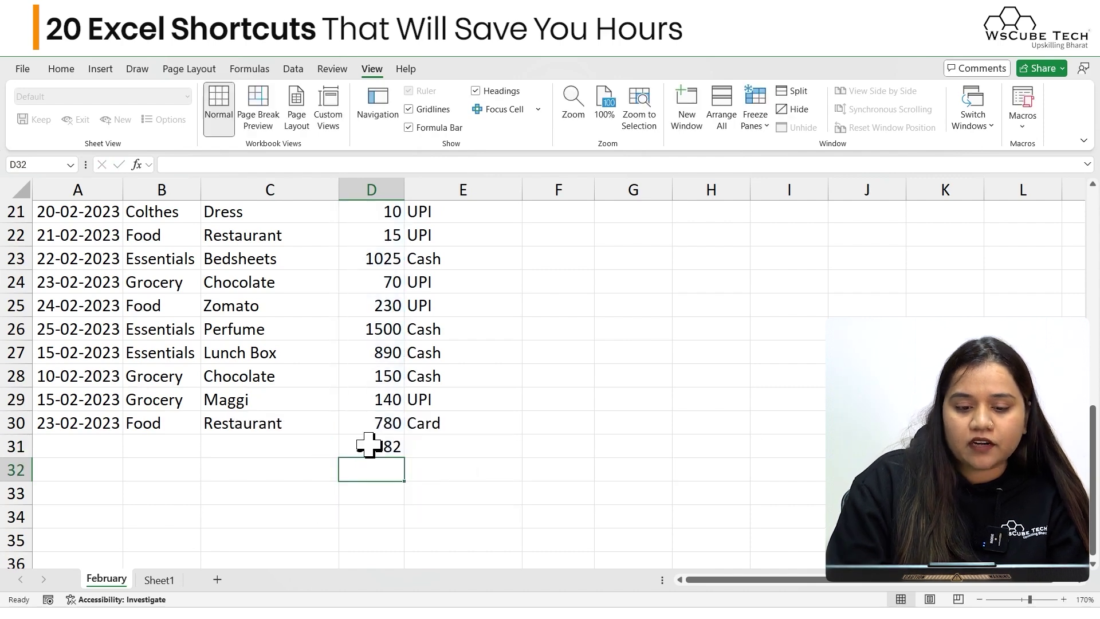
Clear the SUM formula below the Amount column from cell D31.
scroll(423, 484, "up", 7)
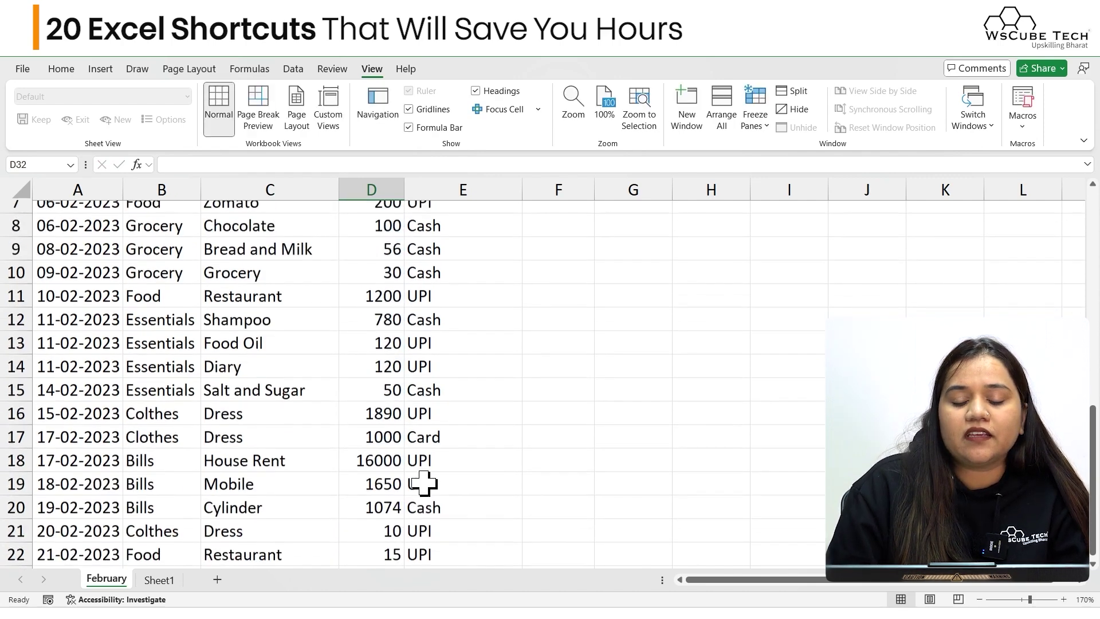
scroll(423, 485, "down", 6)
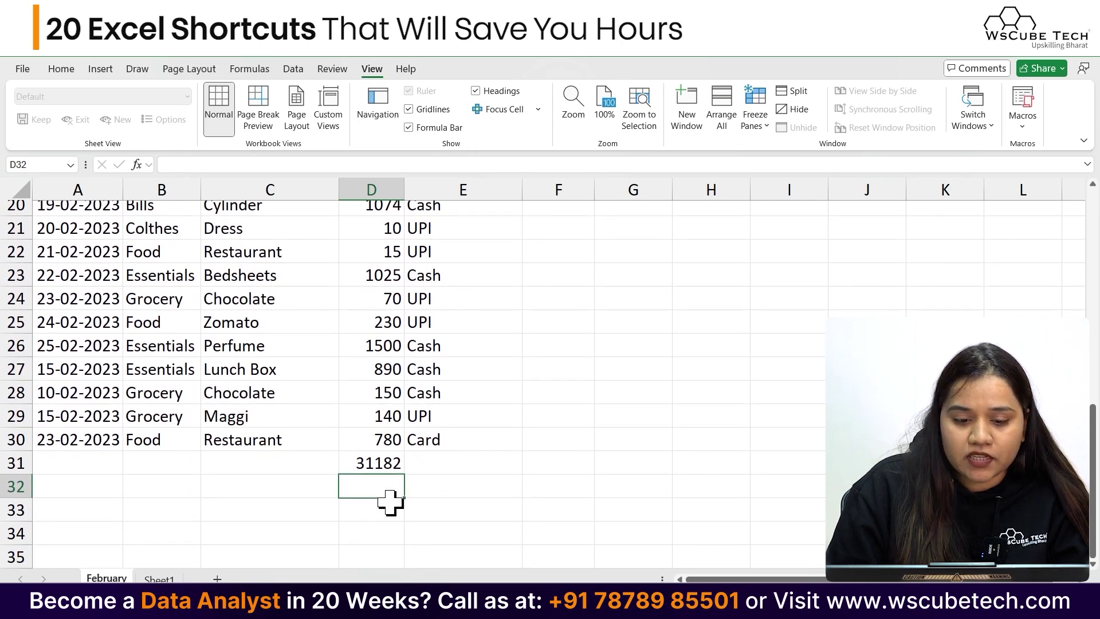
scroll(398, 381, "up", 7)
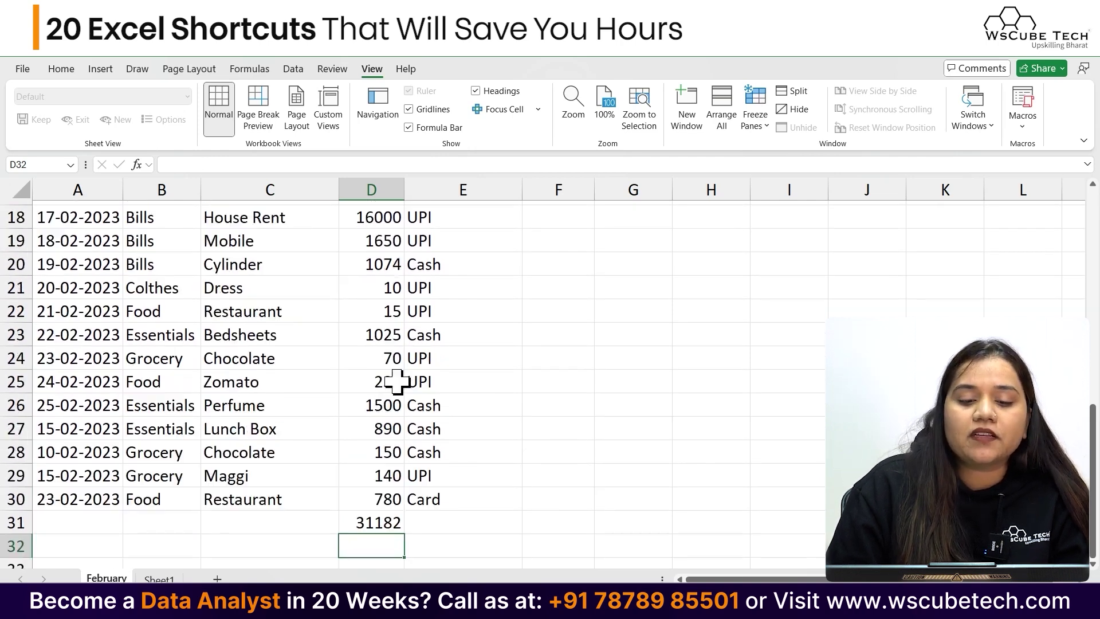
scroll(397, 381, "down", 6)
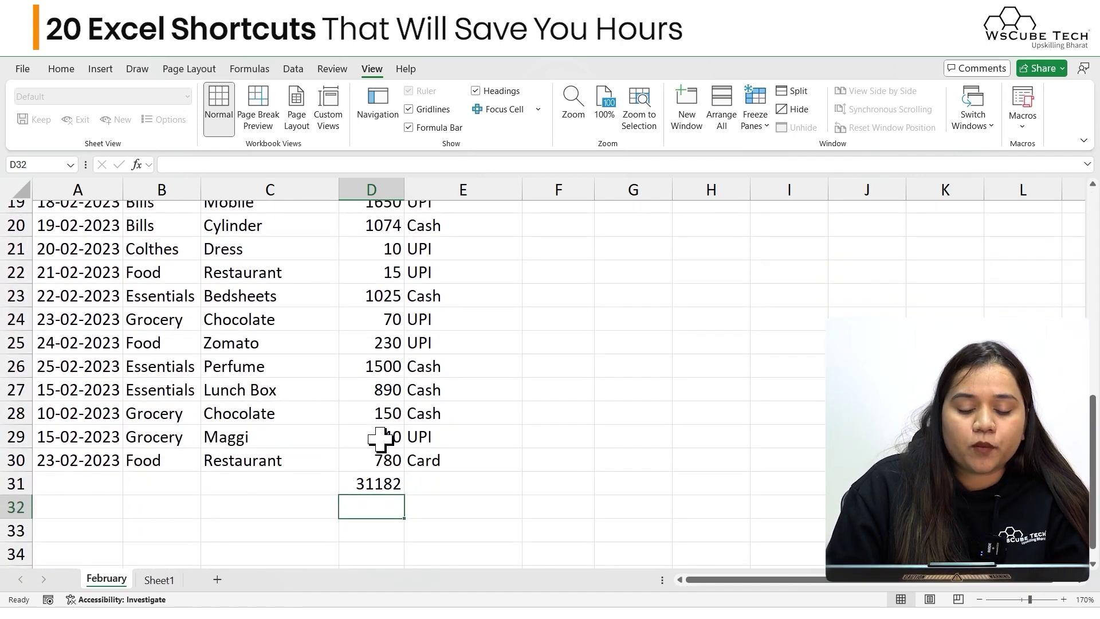
left_click_drag(355, 496, 355, 495)
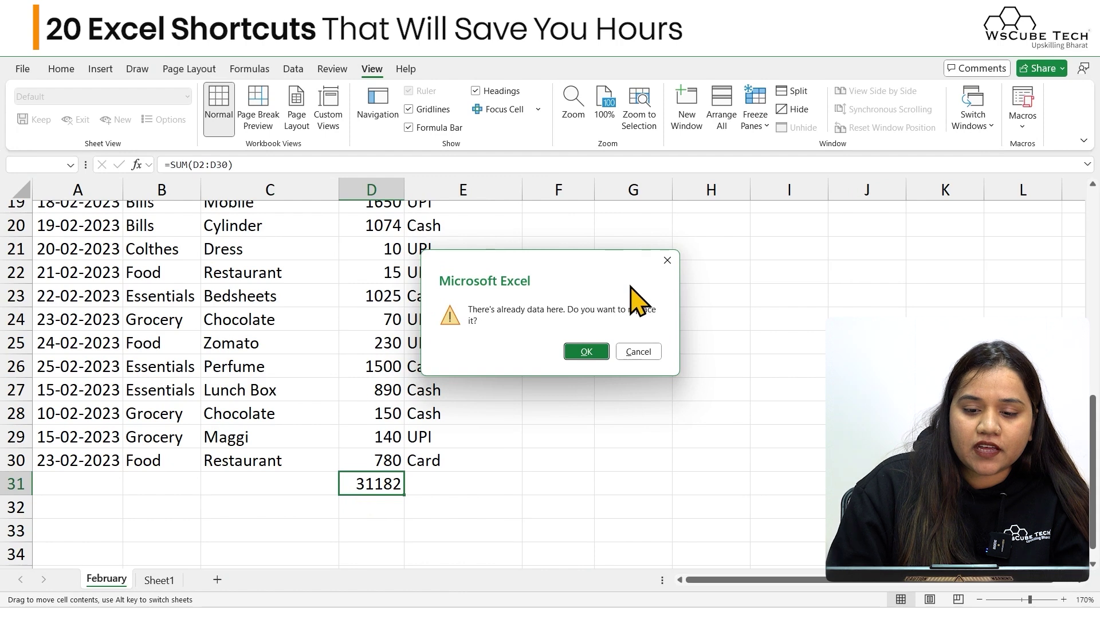
left_click(667, 259)
double_click(361, 486)
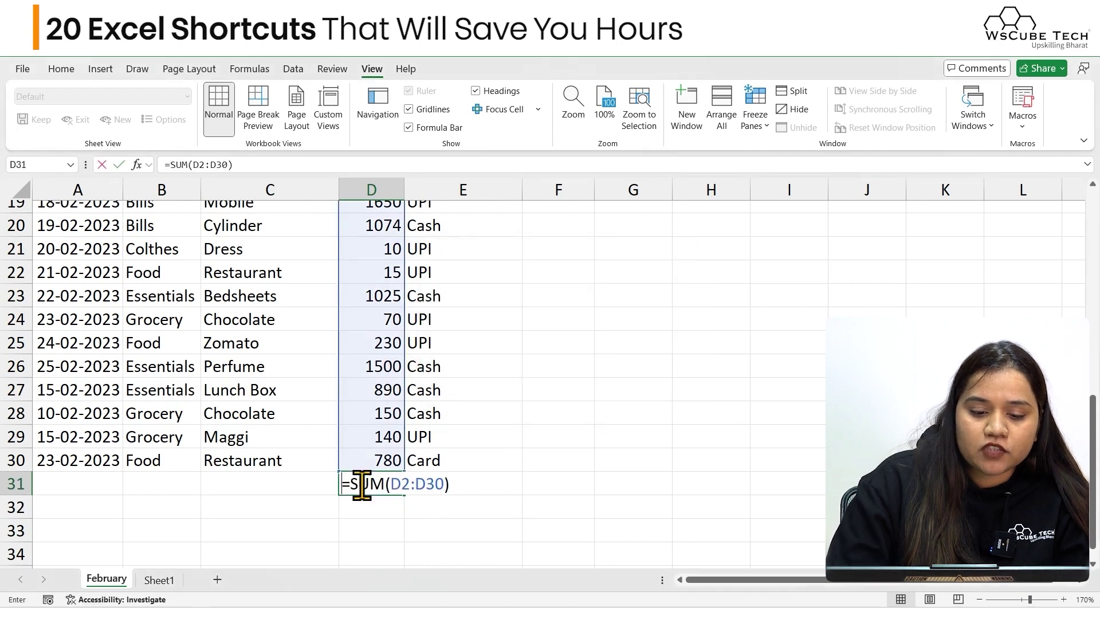
key("BackSpace")
key("BackSpace")
key("BackSpace")
key("BackSpace")
key("BackSpace")
key("BackSpace")
key("BackSpace")
key("BackSpace")
key("BackSpace")
key("BackSpace")
key("BackSpace")
key("BackSpace")
left_click(535, 507)
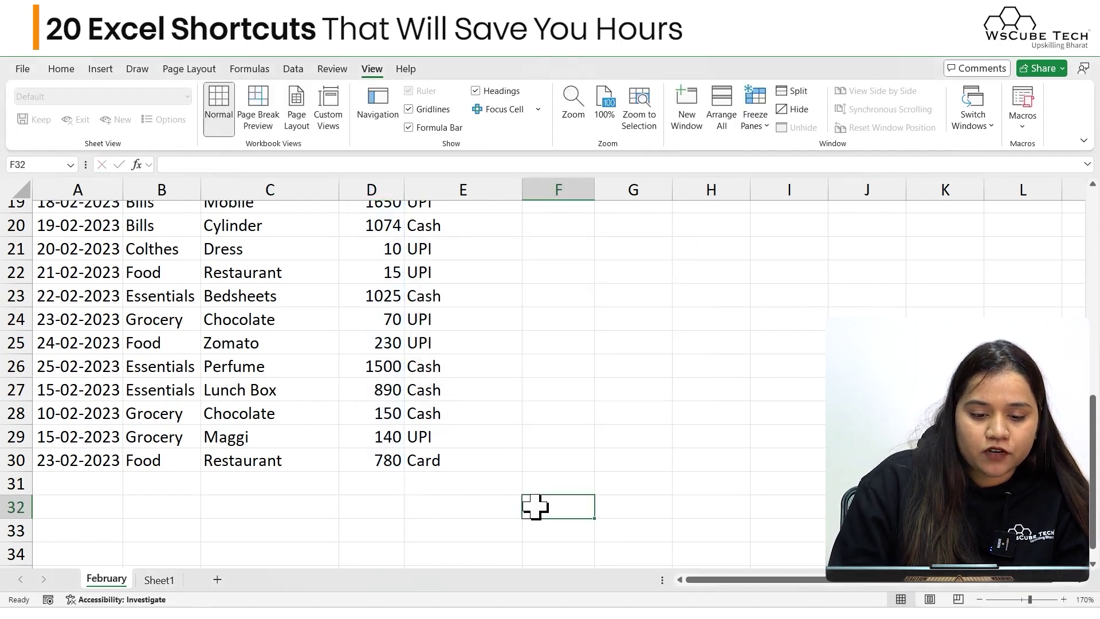
Insert an AutoSum formula over D2:D30 again in the empty cell D31.
left_click(360, 486)
key("alt+equal")
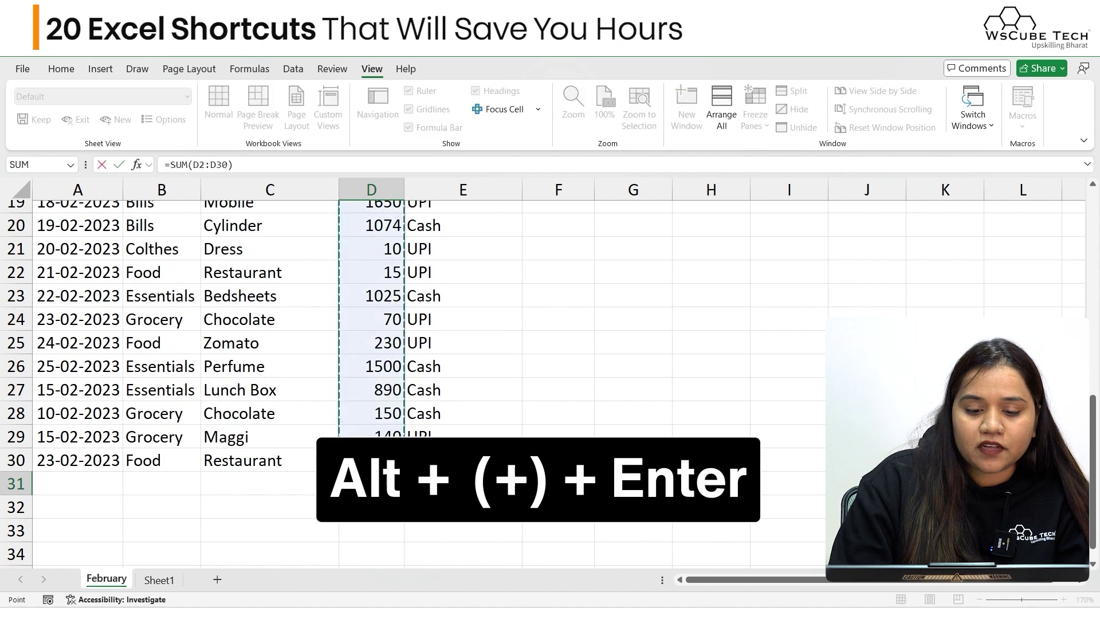
key("Return")
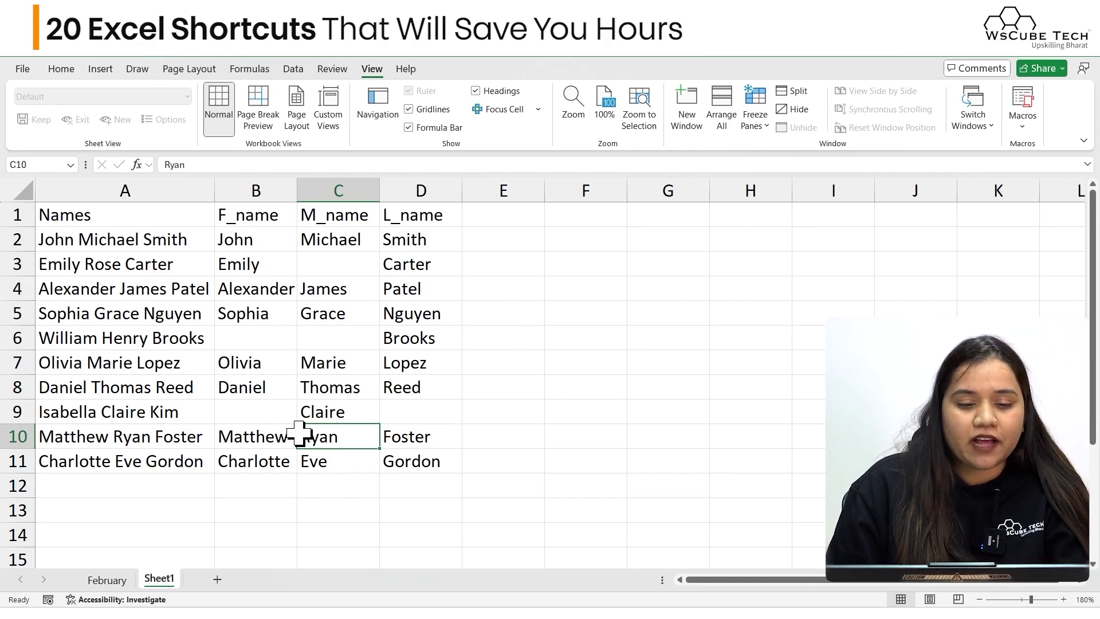
Select all blank cells in the names data on Sheet1 using Go To Special with the Blanks option.
key("ctrl+a")
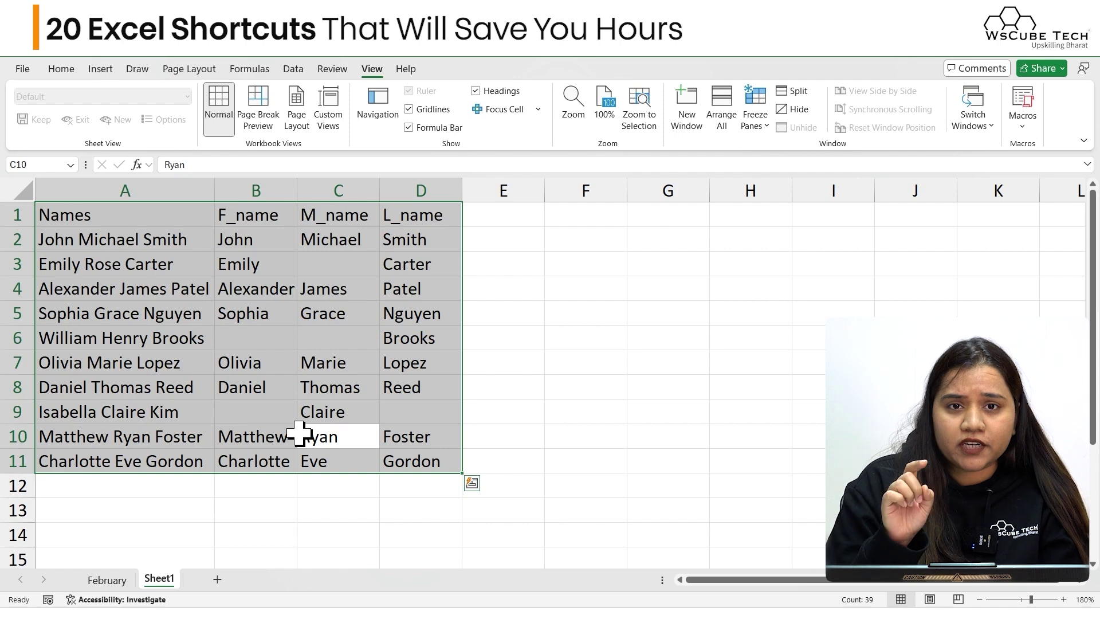
key("ctrl+g")
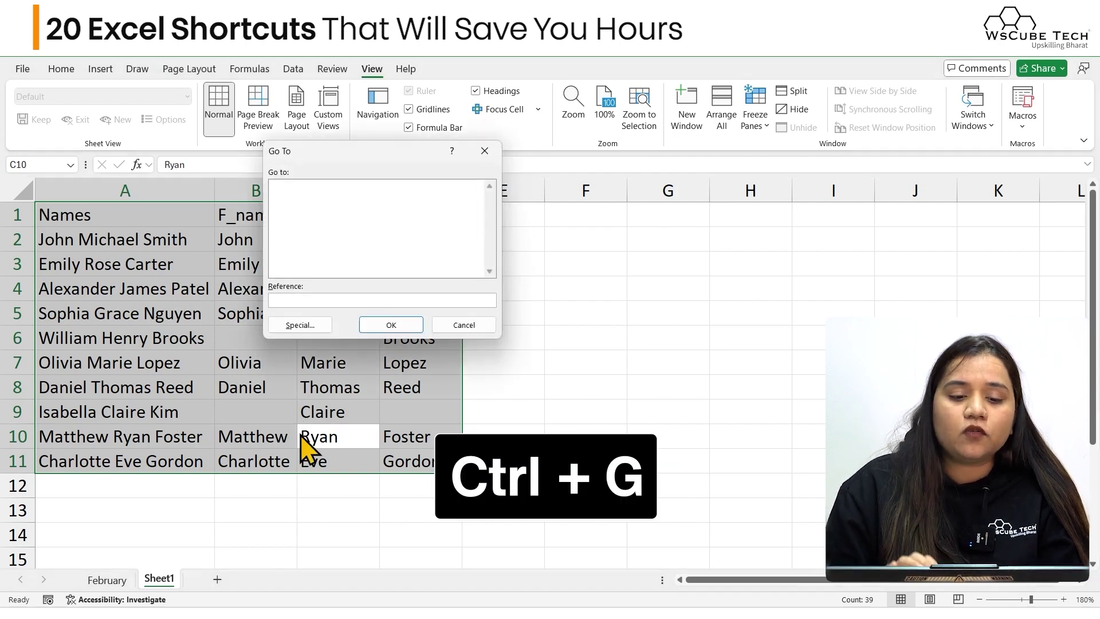
left_click(307, 327)
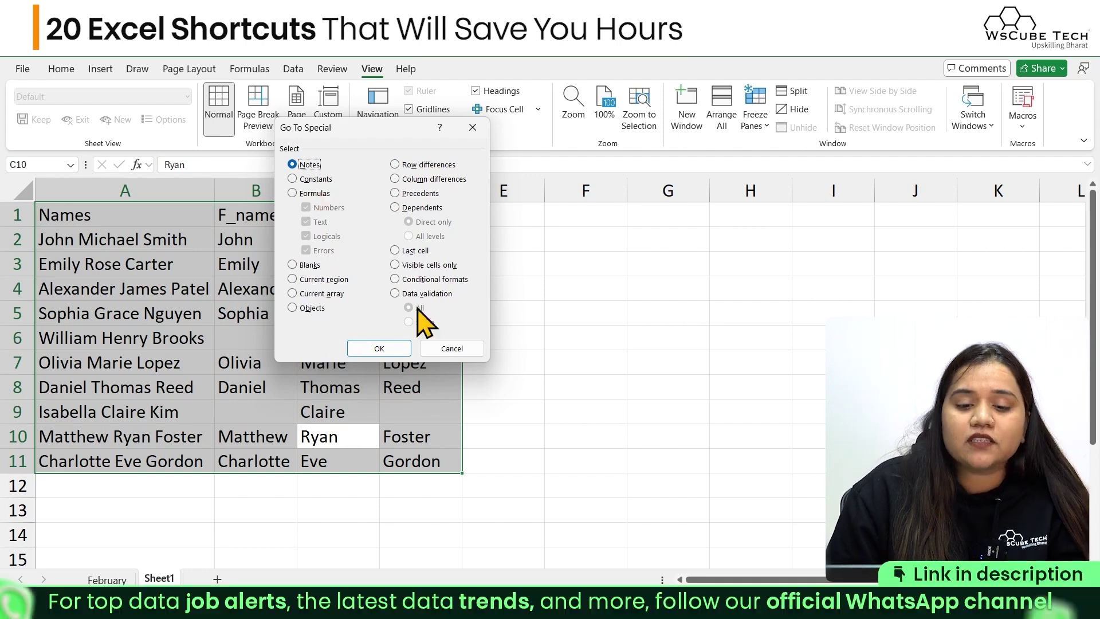
left_click(299, 268)
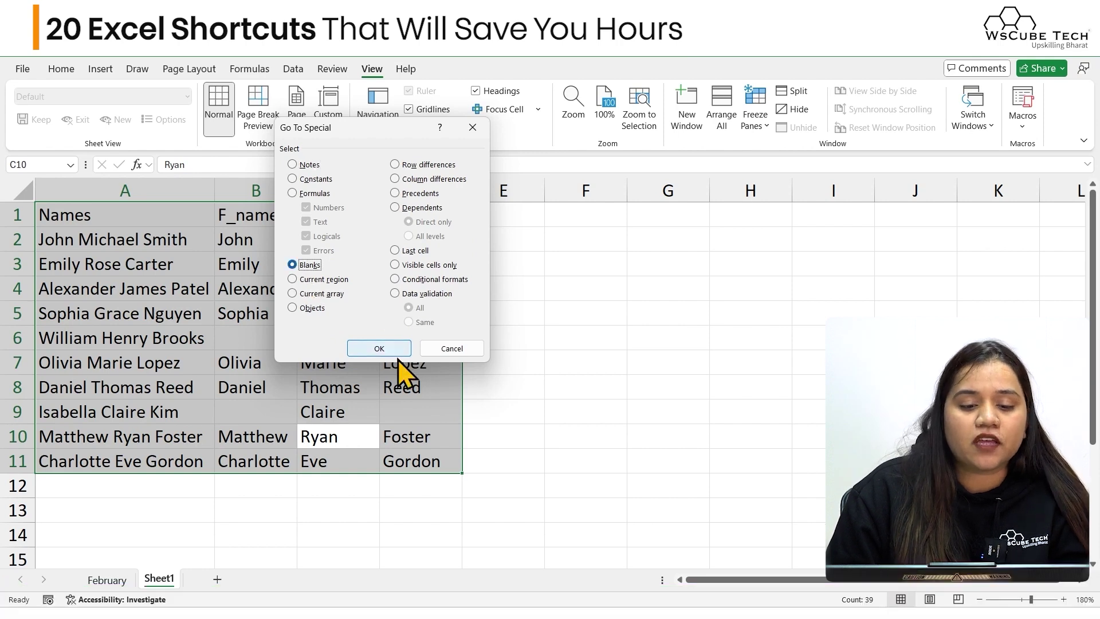
left_click(375, 350)
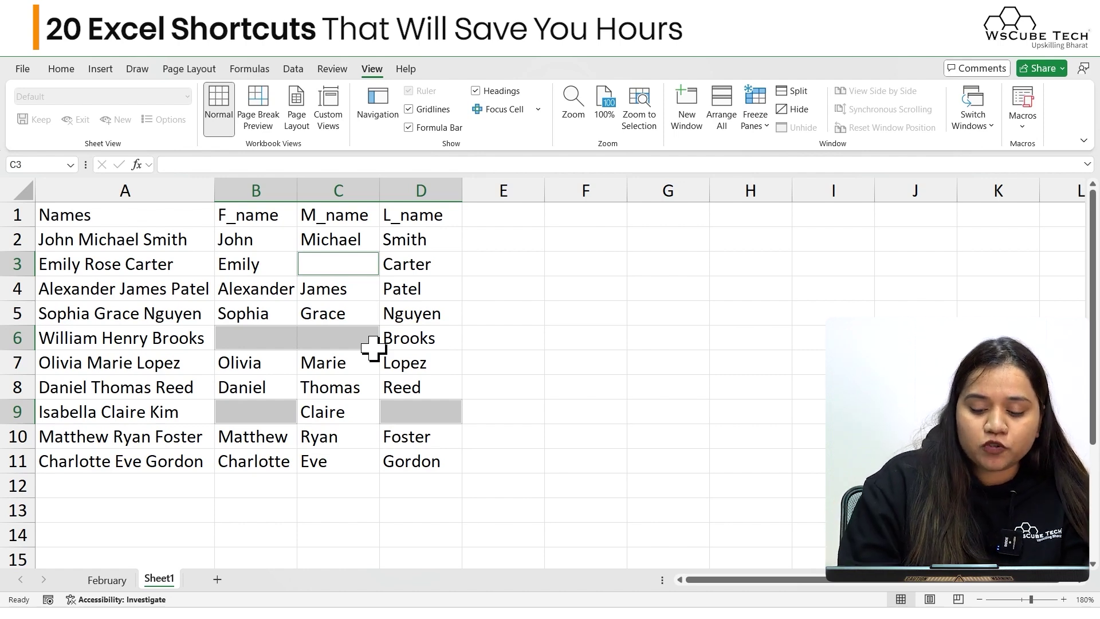
Fill all selected blank cells with NA in a single entry, and clear those NA values.
type("unav")
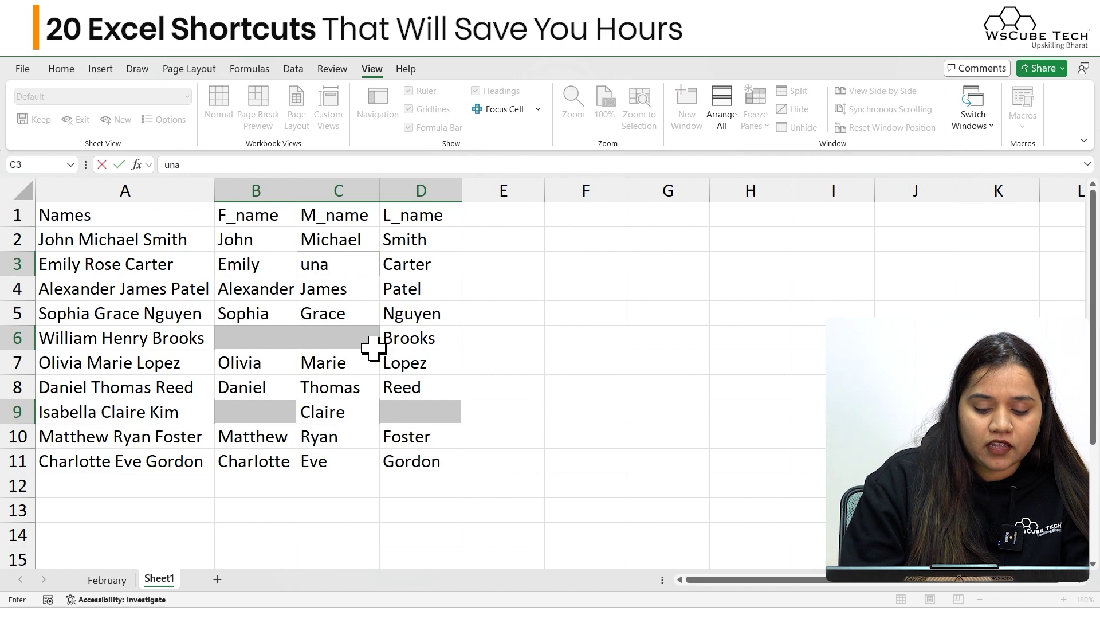
key("BackSpace")
key("BackSpace")
key("BackSpace")
key("BackSpace")
type("NA")
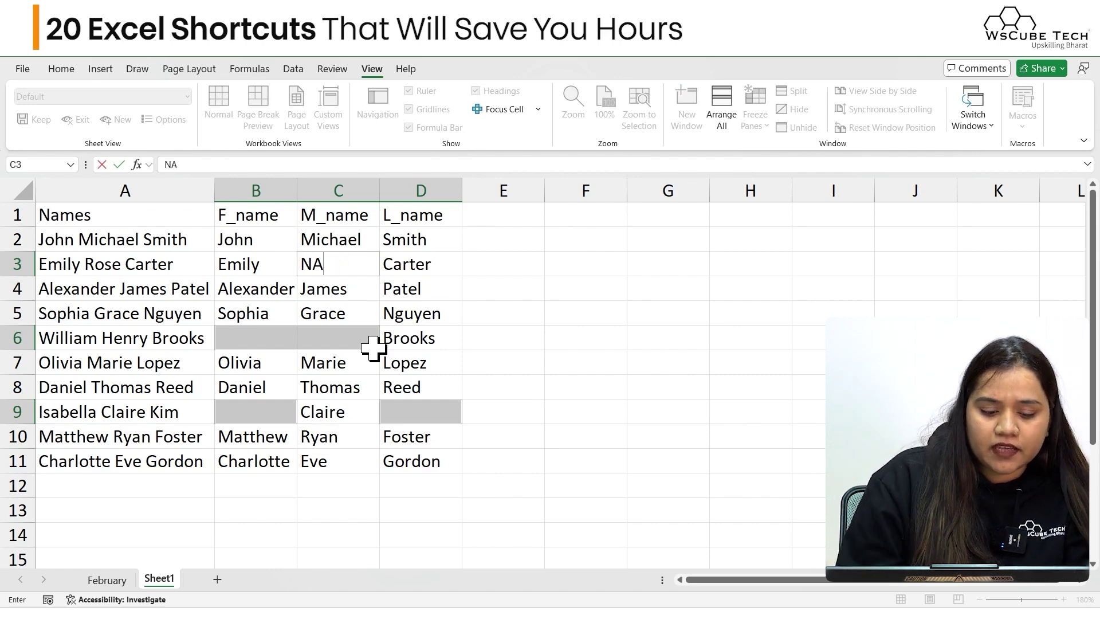
key("ctrl+Return")
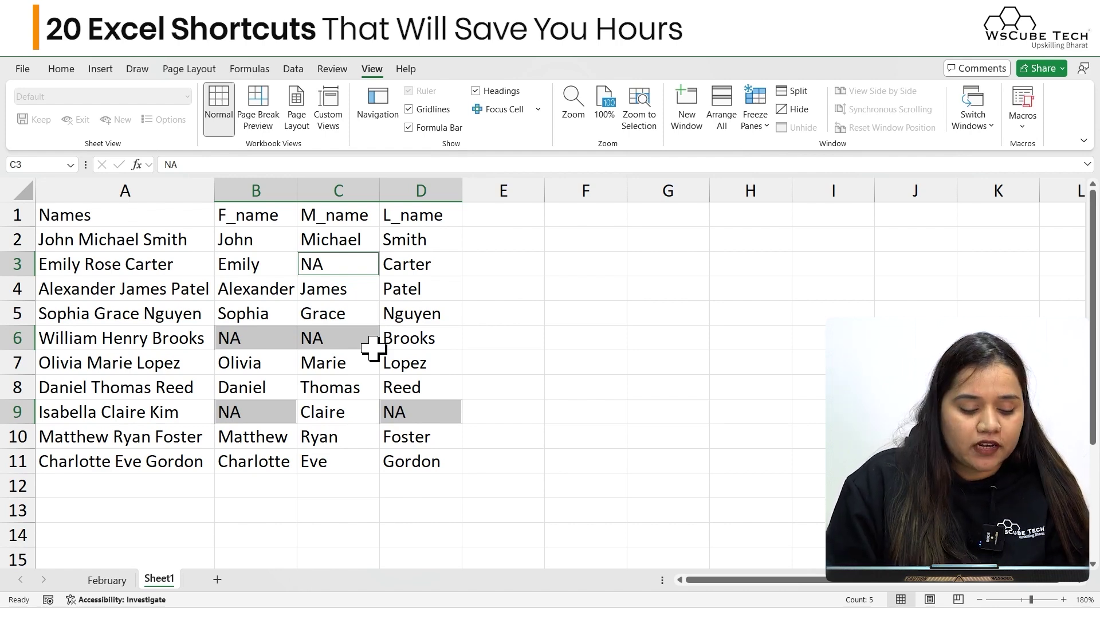
key("Delete")
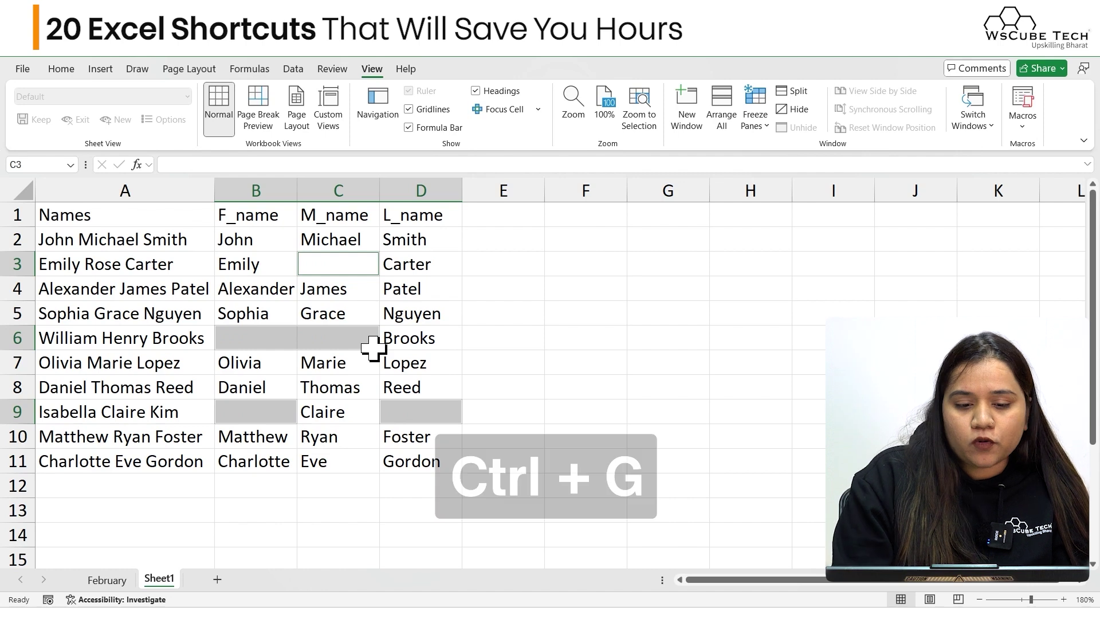
Run Go To Special with the Blanks option once more on the cleared cells.
key("ctrl+g")
left_click(316, 326)
left_click(308, 264)
left_click(378, 349)
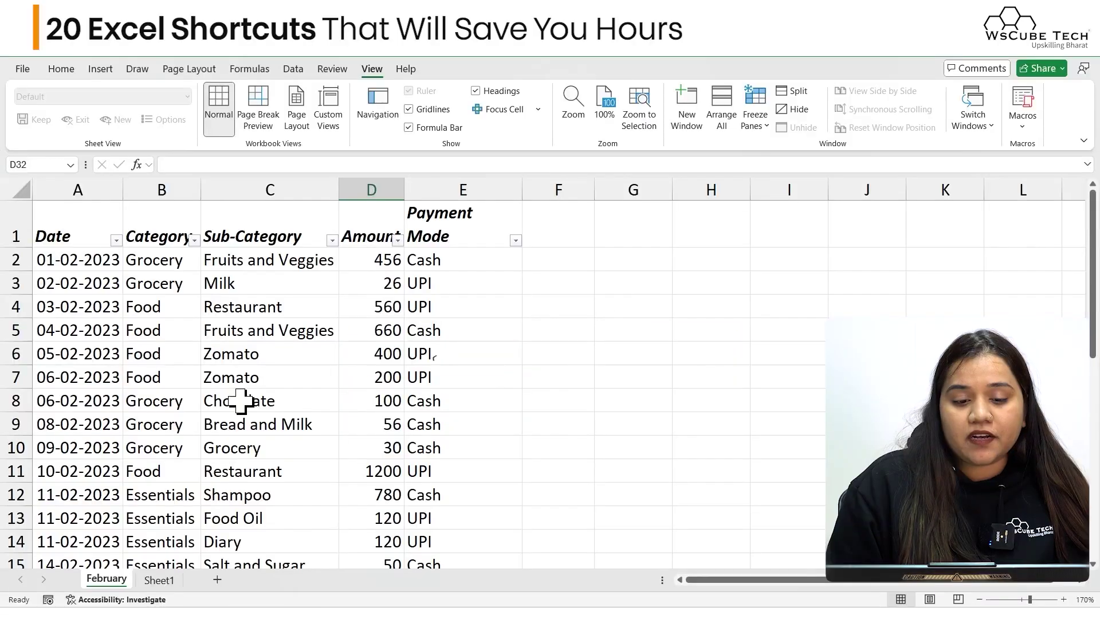
Find all cells containing 15-02 on the February sheet, and go to the second and third matches.
left_click(240, 400)
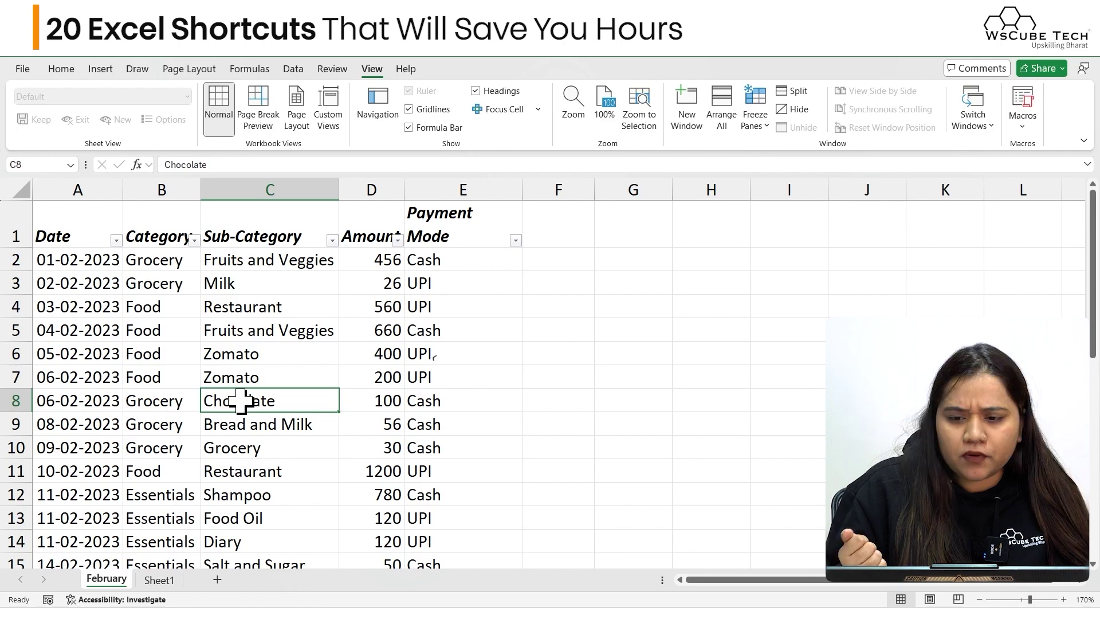
key("ctrl+f")
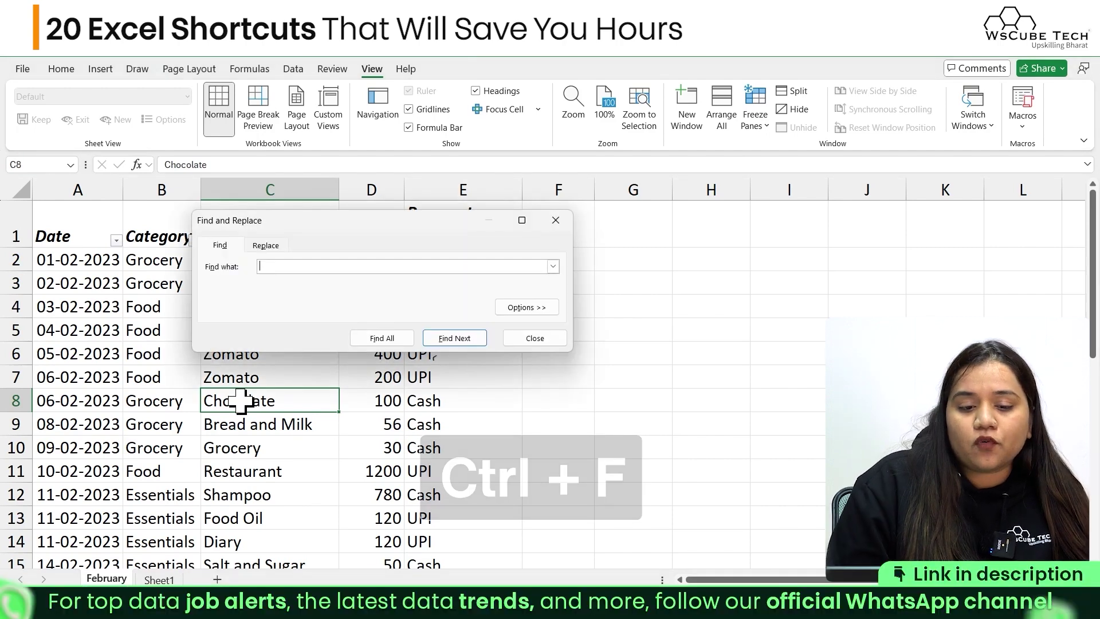
type("15")
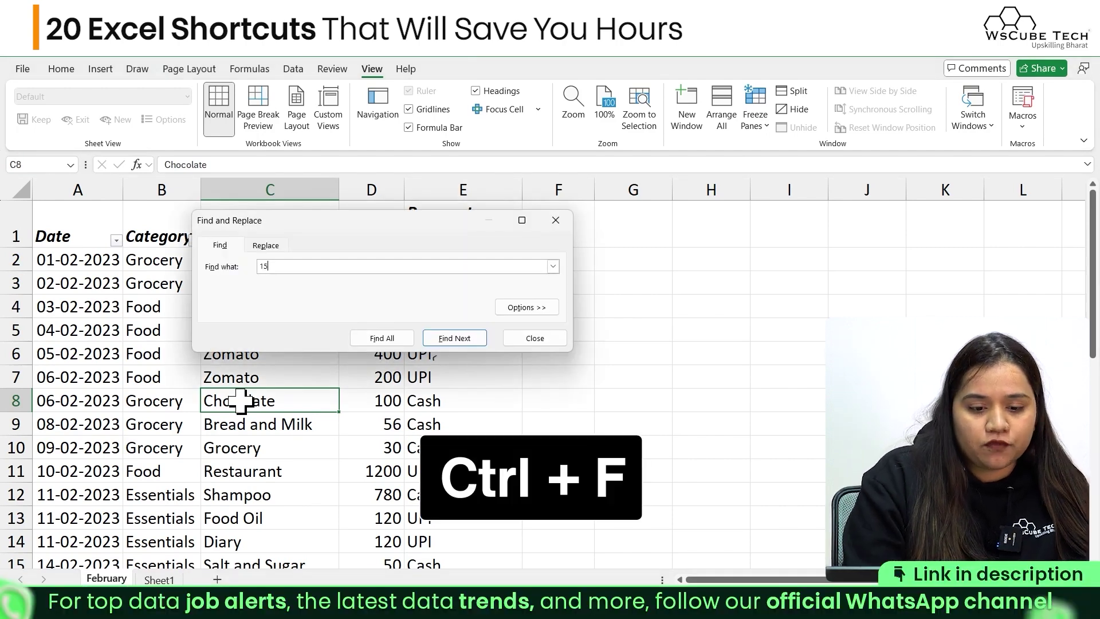
type("-")
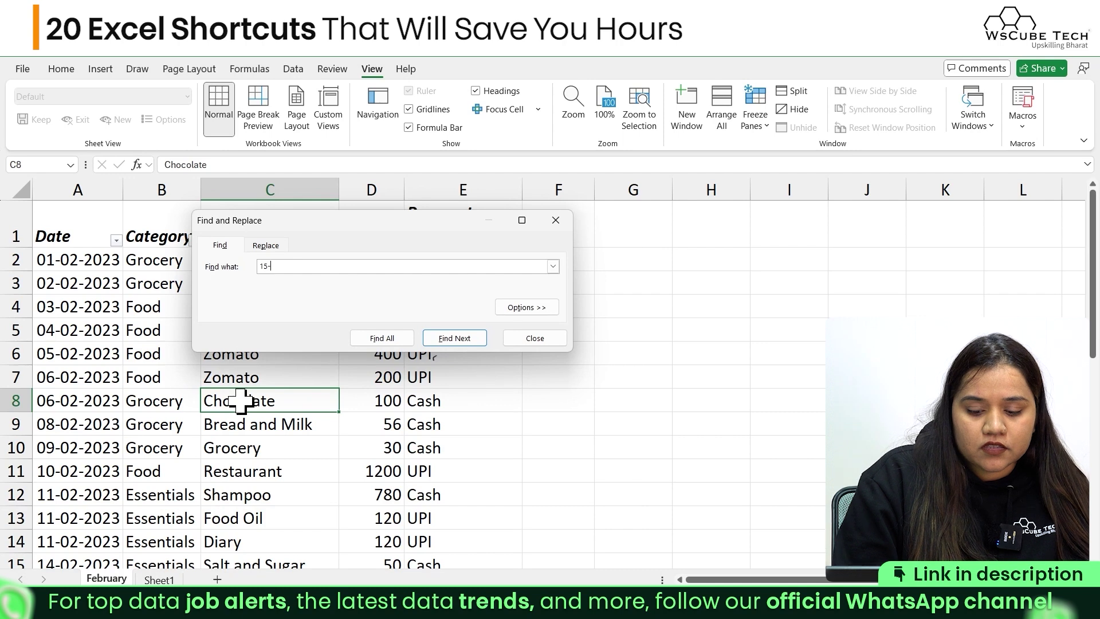
type("02")
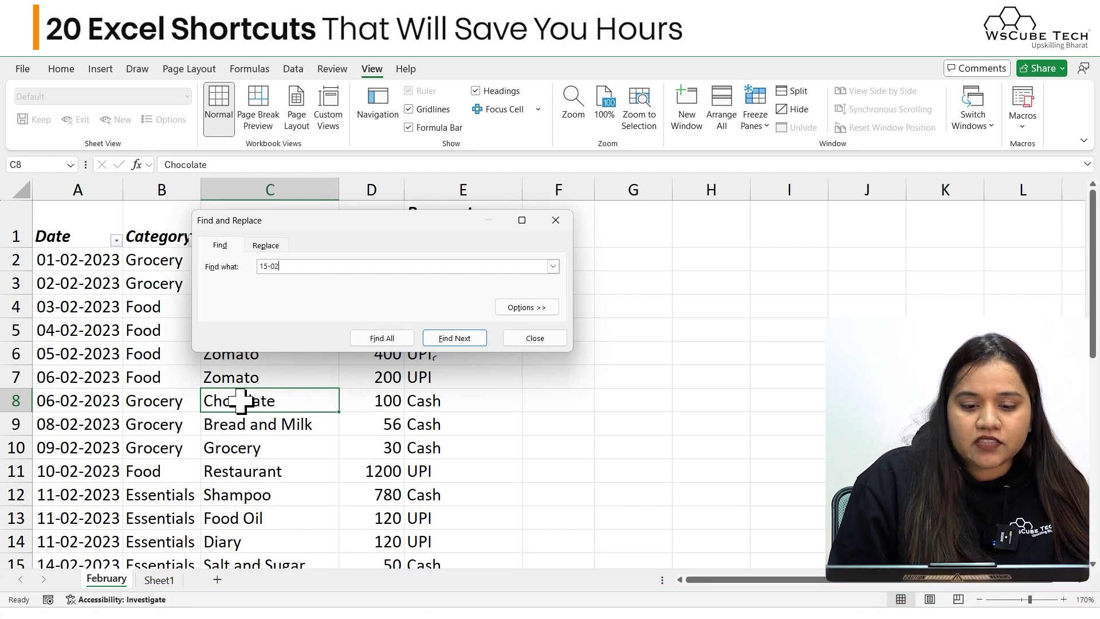
left_click(378, 339)
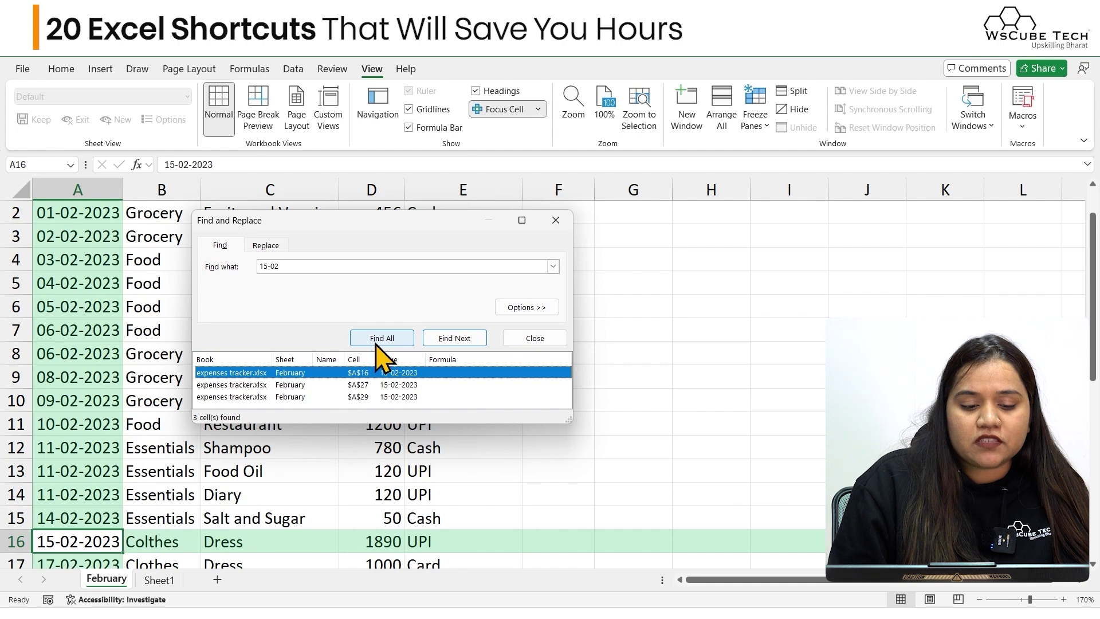
left_click(330, 385)
left_click(331, 397)
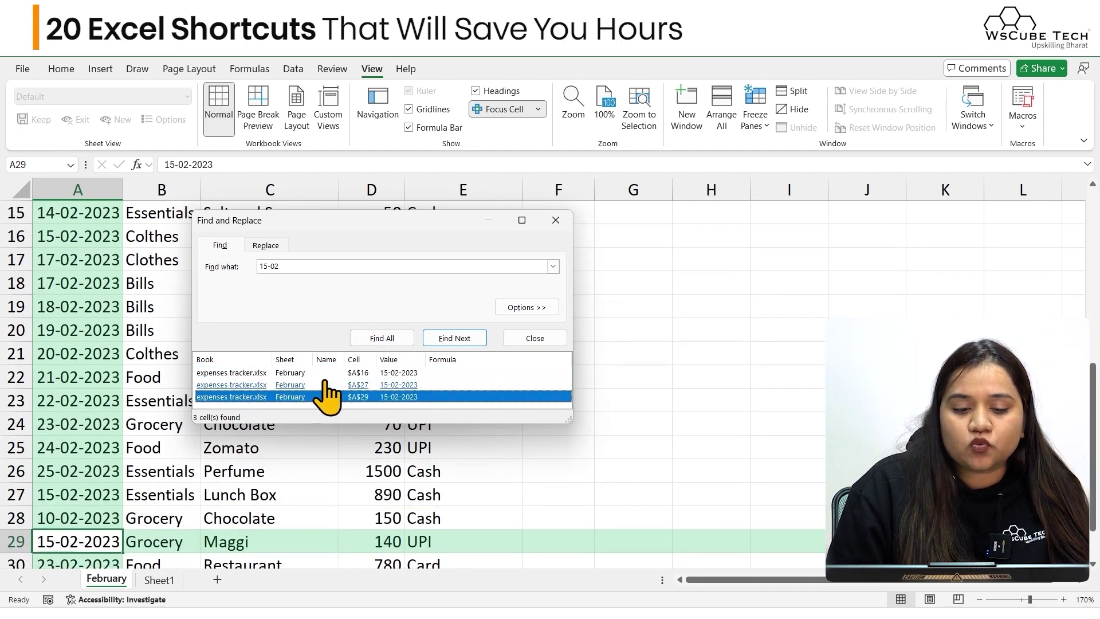
Go through the listed matches for 15-02 on the February sheet one after another, and close the search.
left_click(327, 374)
left_click(324, 385)
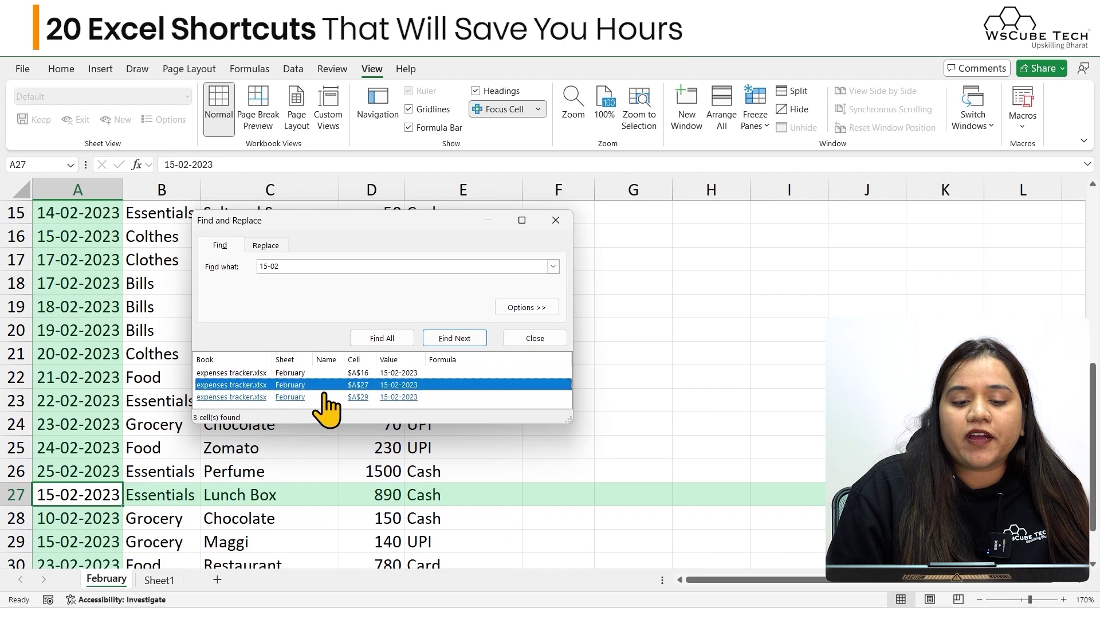
left_click(325, 396)
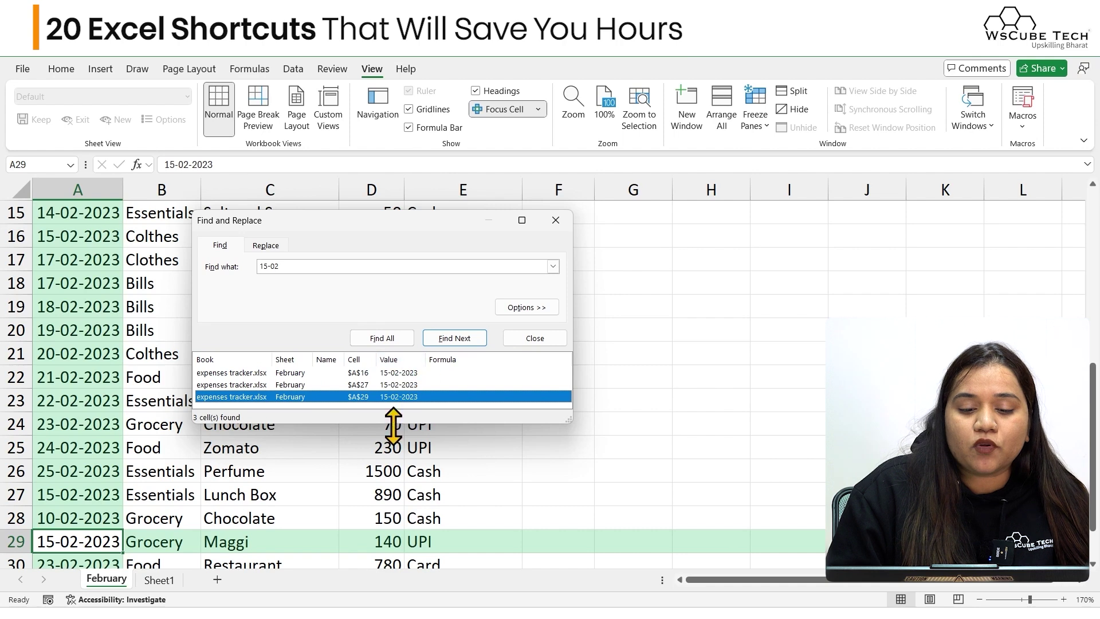
left_click(417, 373)
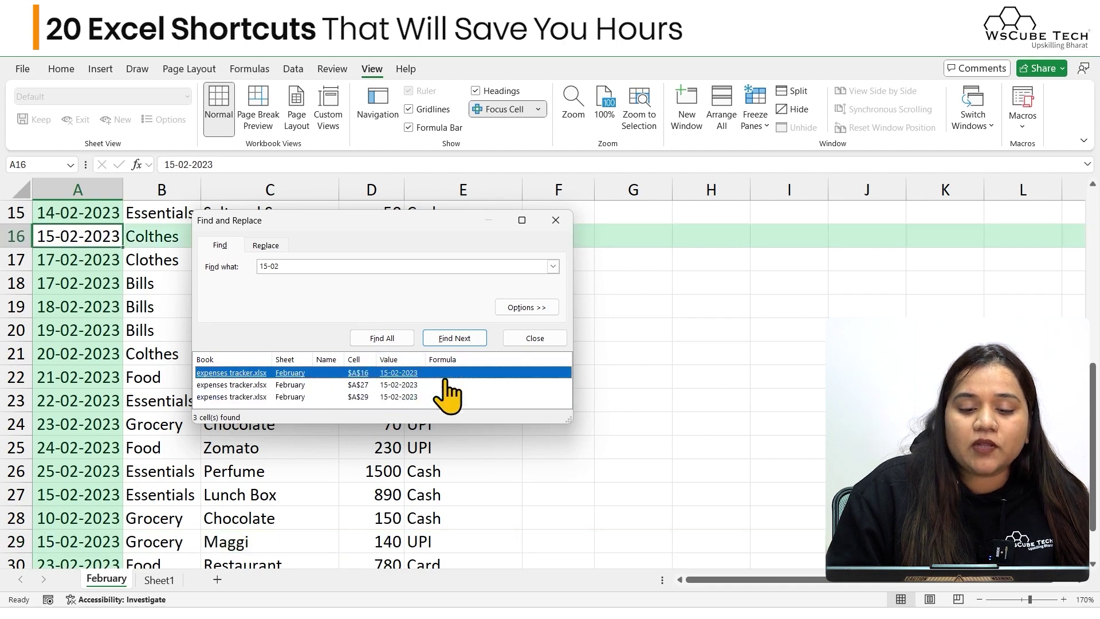
left_click(446, 384)
left_click(450, 398)
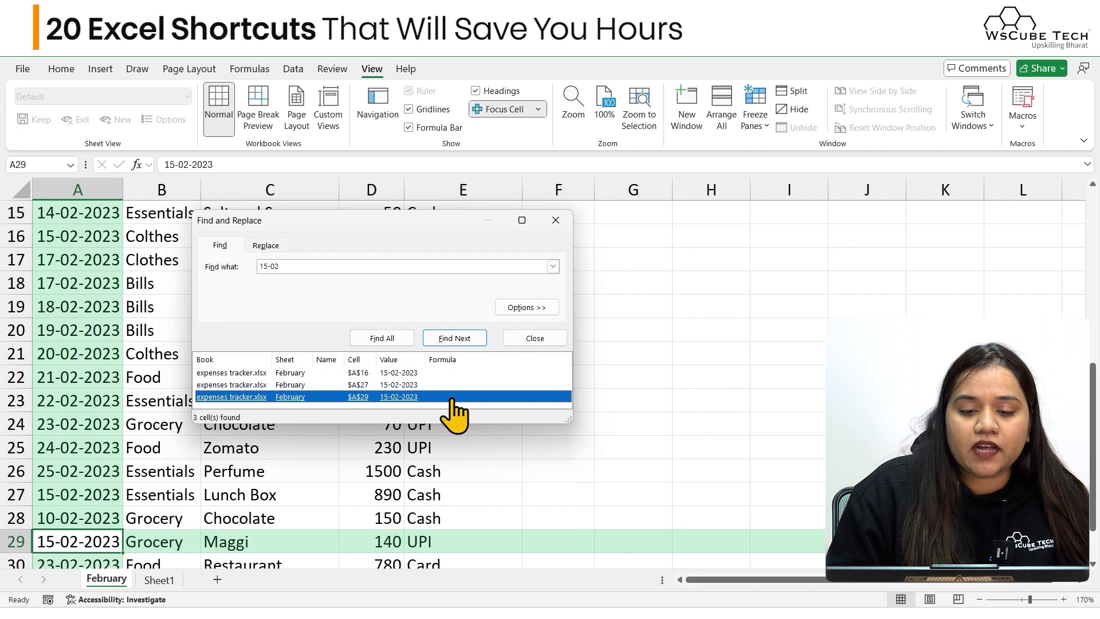
left_click(535, 338)
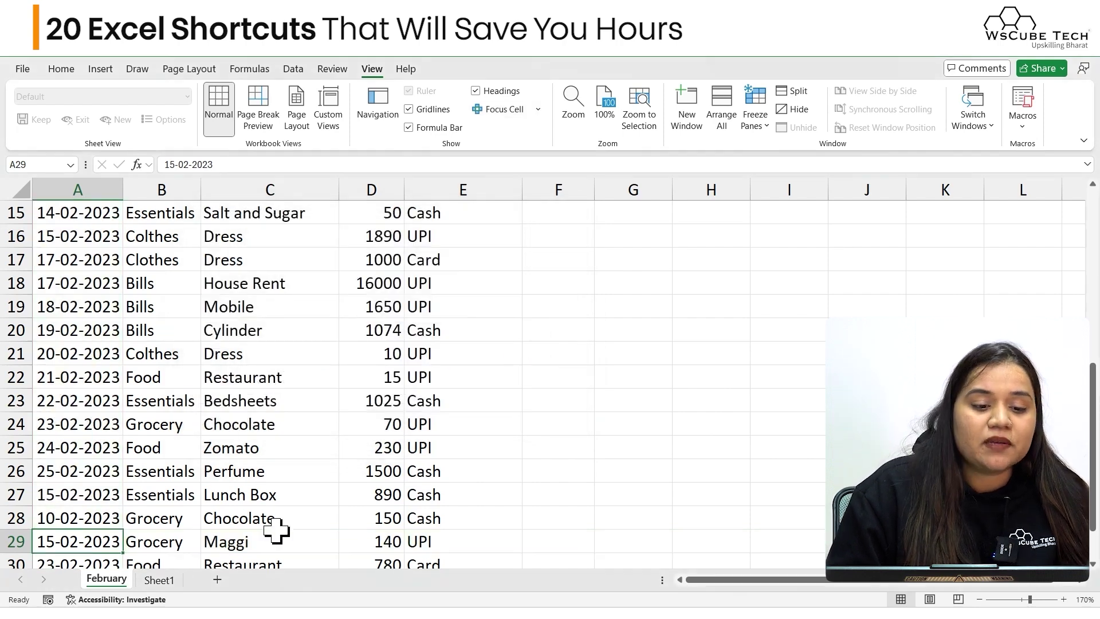
Select all Category entries on the February sheet from B2 down to B30.
scroll(276, 531, "up", 5)
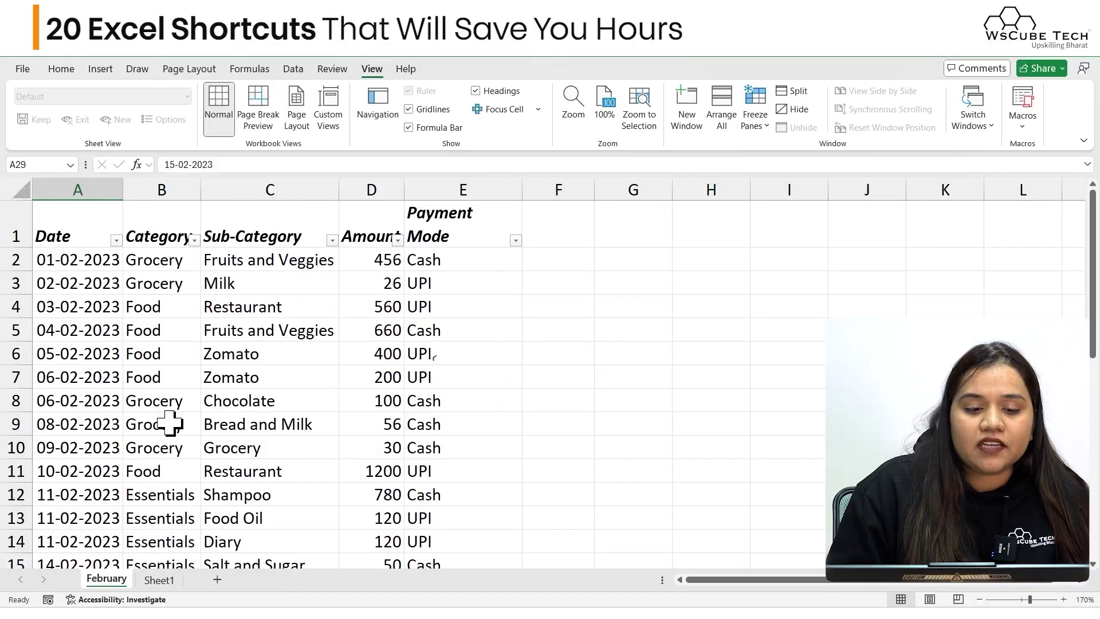
scroll(168, 423, "down", 2)
scroll(168, 423, "down", 1)
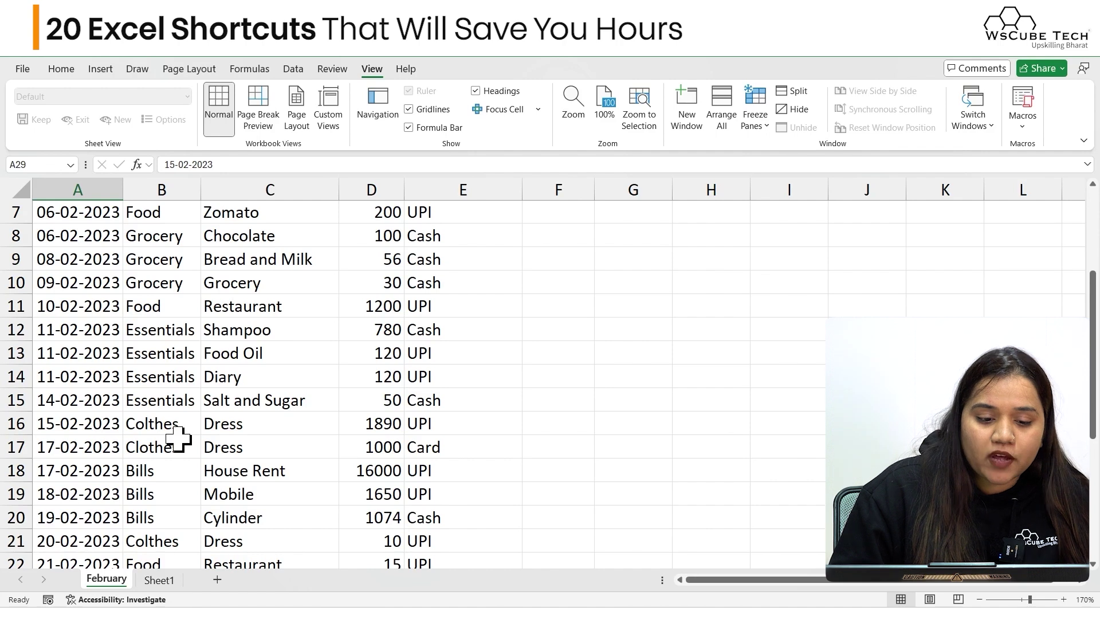
scroll(177, 438, "down", 1)
scroll(178, 438, "right", 1)
scroll(177, 439, "up", 3)
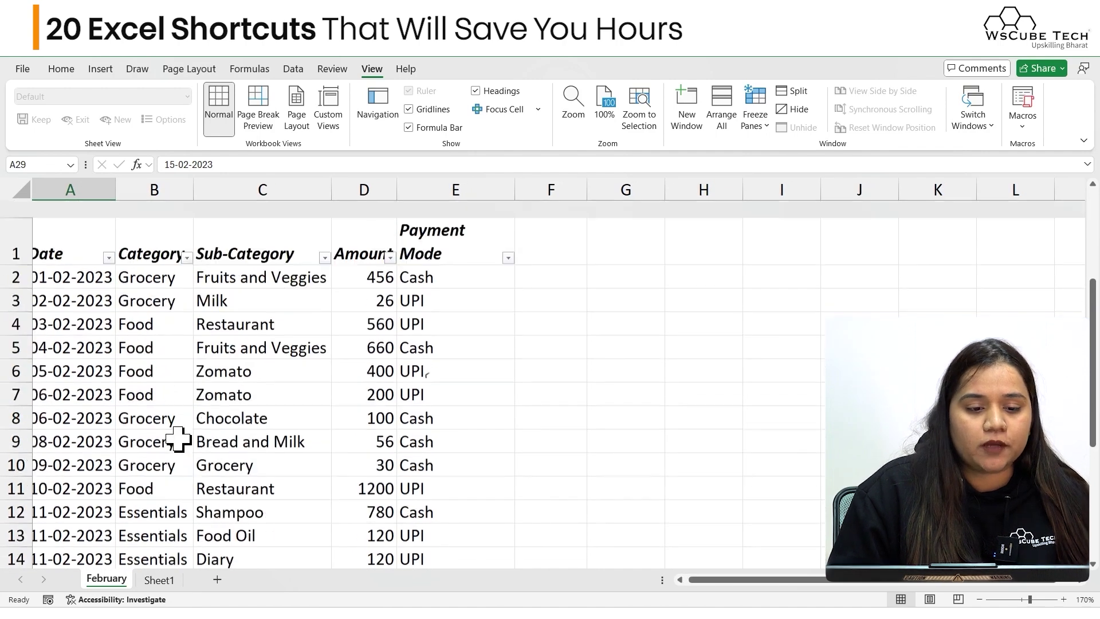
left_click(147, 265)
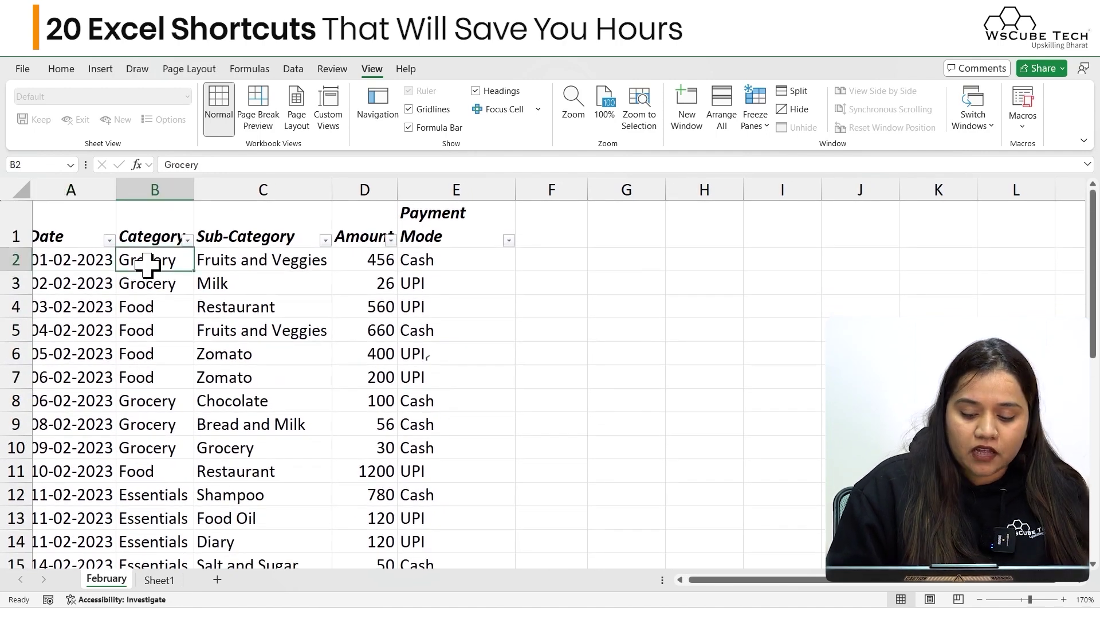
key("ctrl+shift+Down")
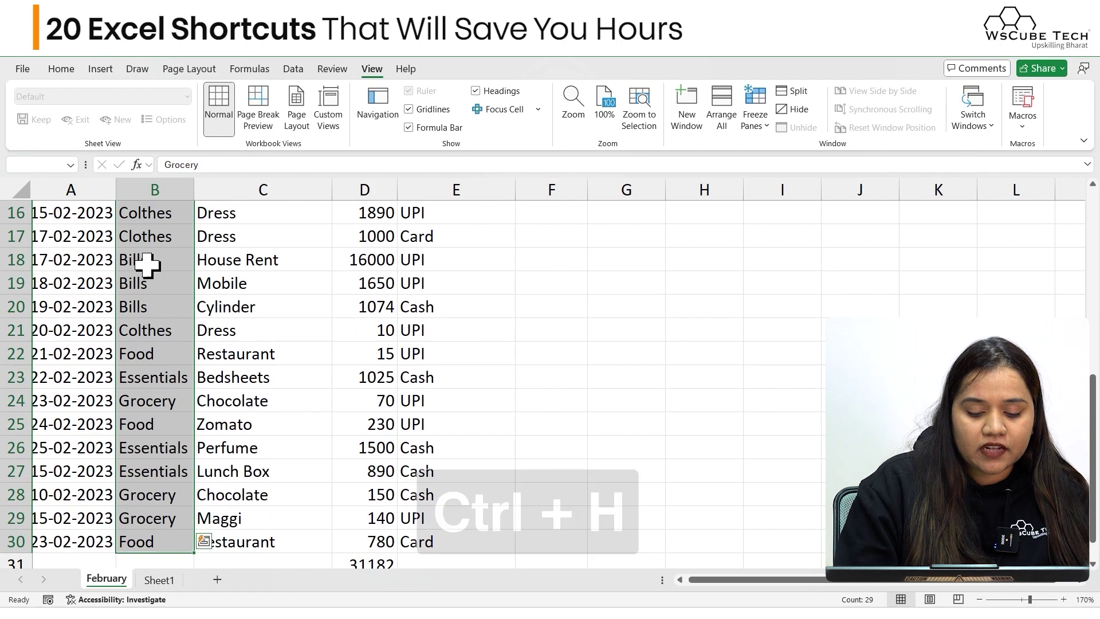
Replace every Colthes with Clothes in the selected Category cells, and close Find and Replace.
key("ctrl+h")
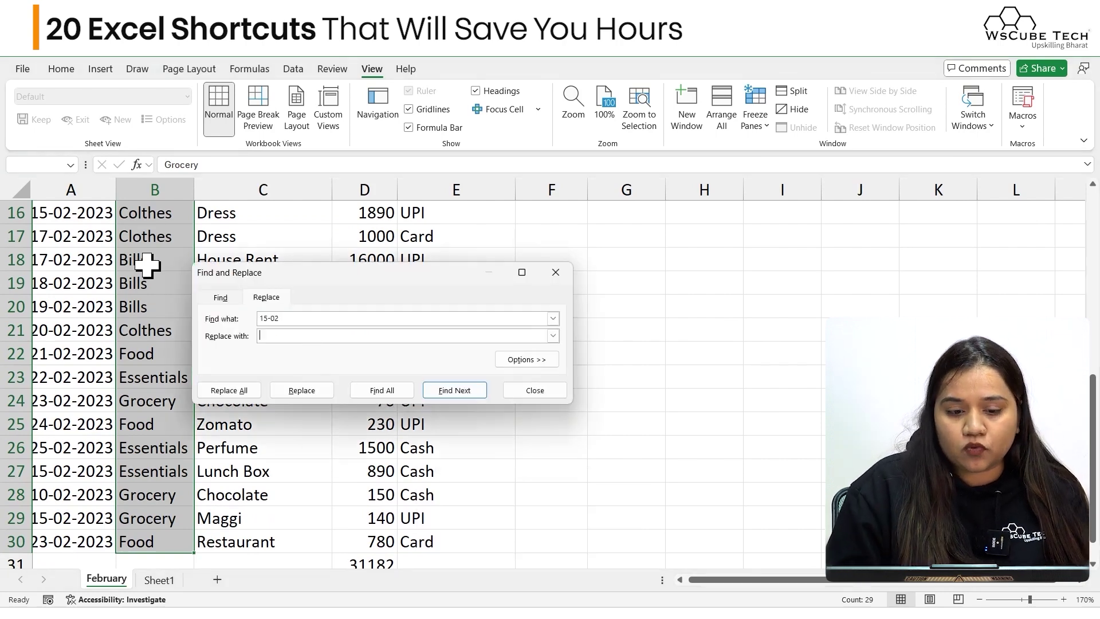
left_click(313, 315)
key("BackSpace")
key("BackSpace")
key("BackSpace")
key("BackSpace")
key("BackSpace")
type("Colthes")
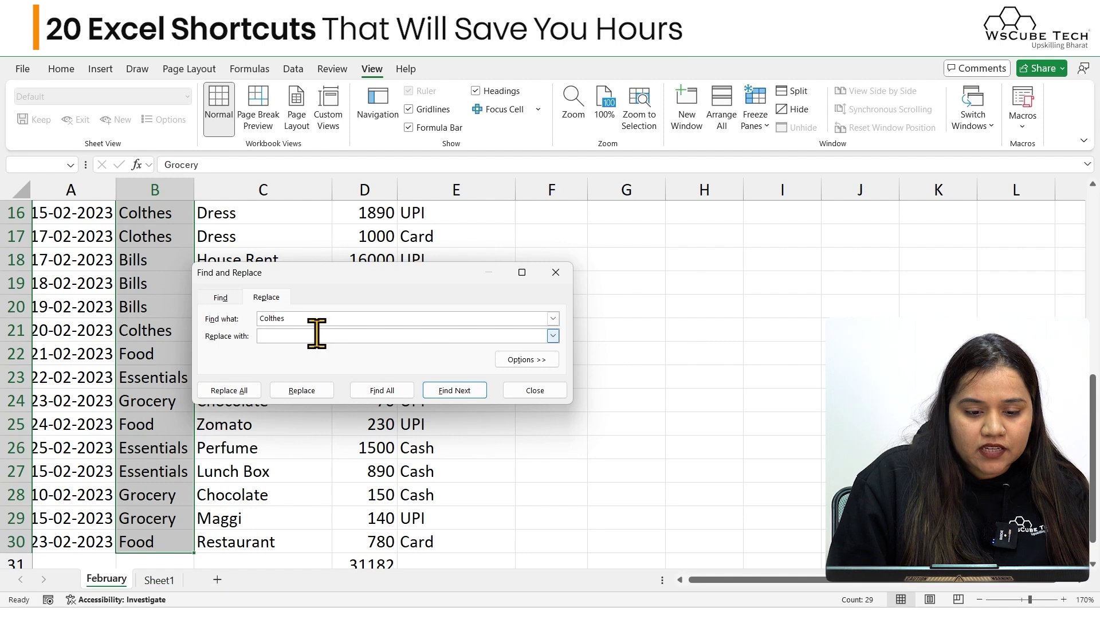
left_click(317, 334)
type("Clothes")
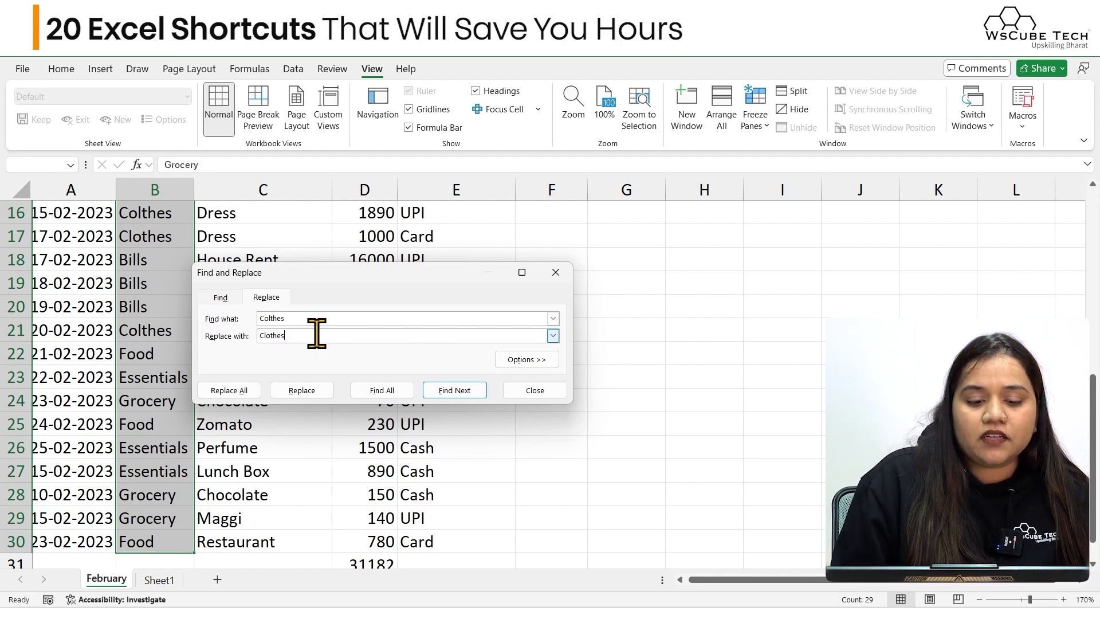
left_click(250, 393)
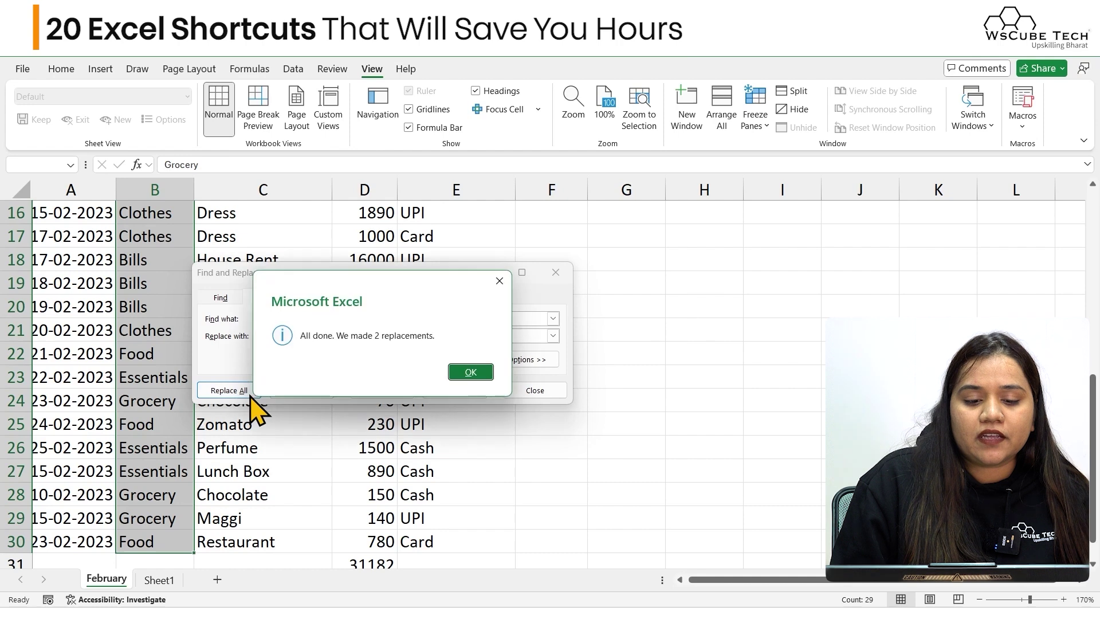
left_click(470, 372)
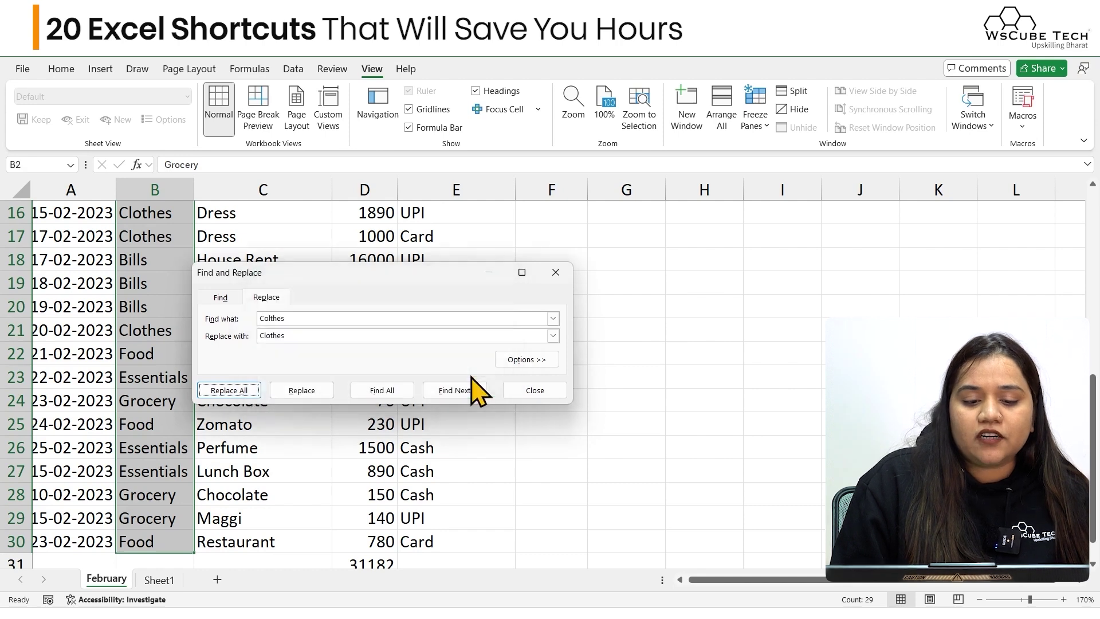
left_click(555, 273)
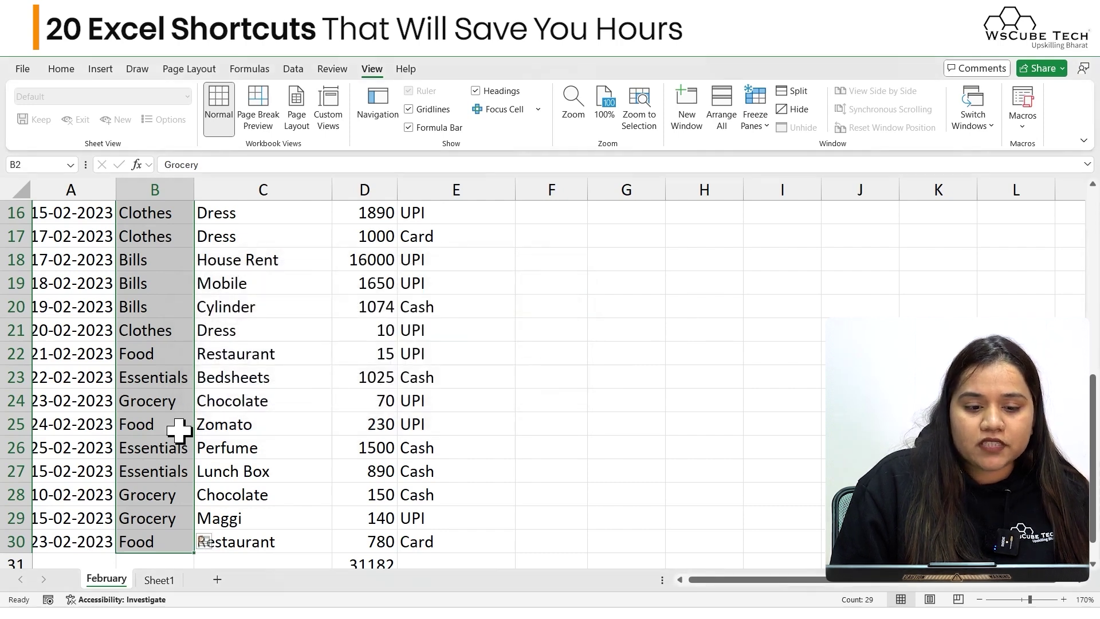
scroll(178, 430, "up", 1)
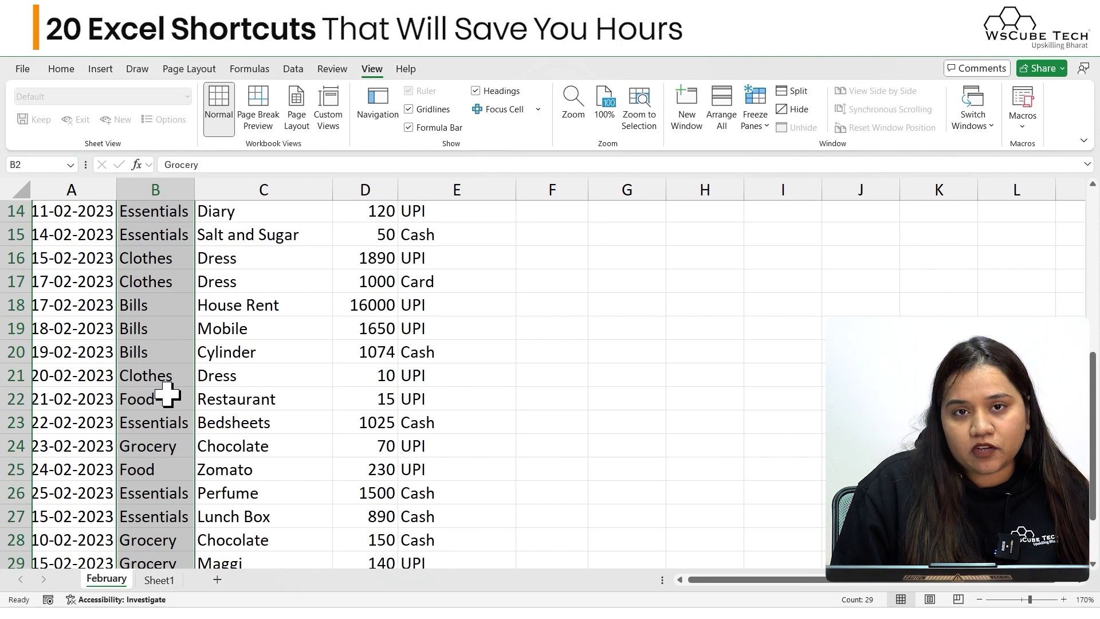
scroll(167, 394, "up", 5)
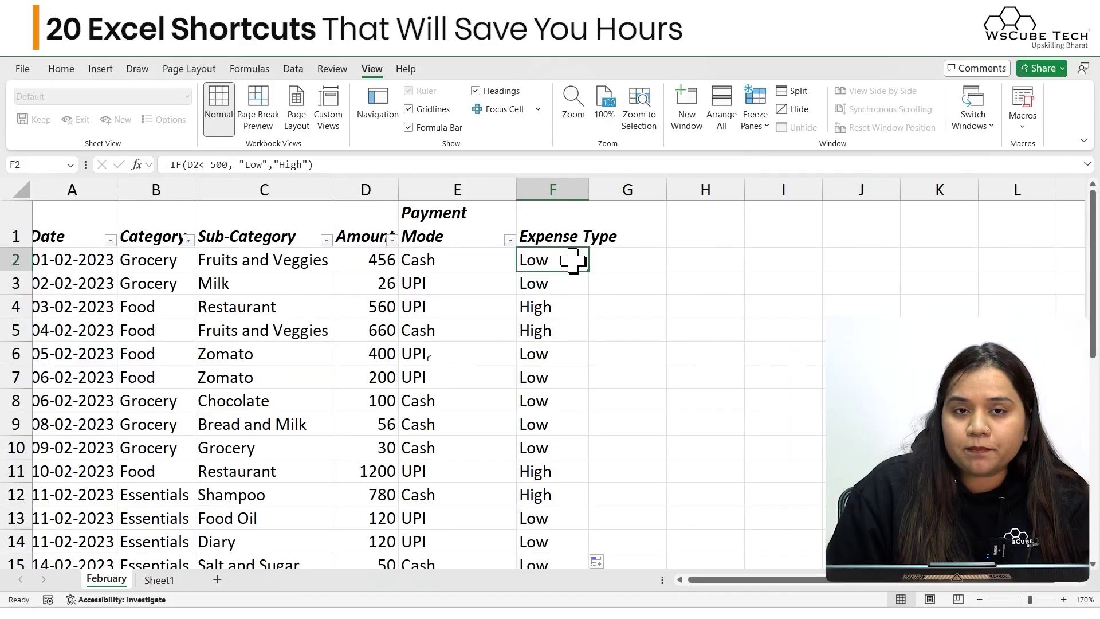
Inspect the IF formulas behind the Expense Type cells F2 and F4 in edit mode, leaving them as they are.
double_click(573, 261)
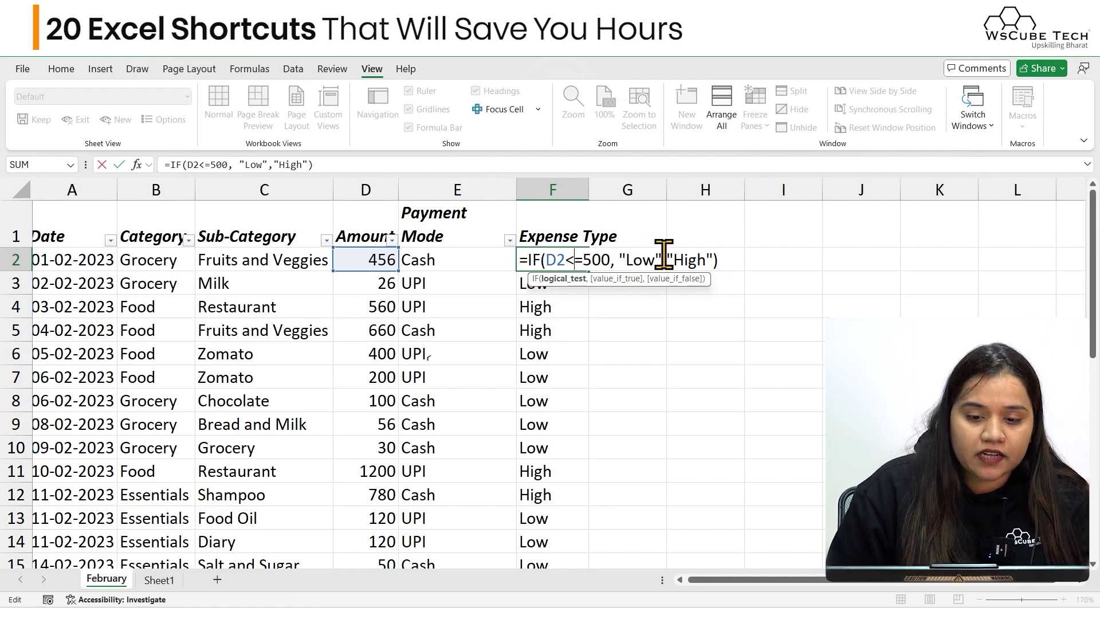
key("Return")
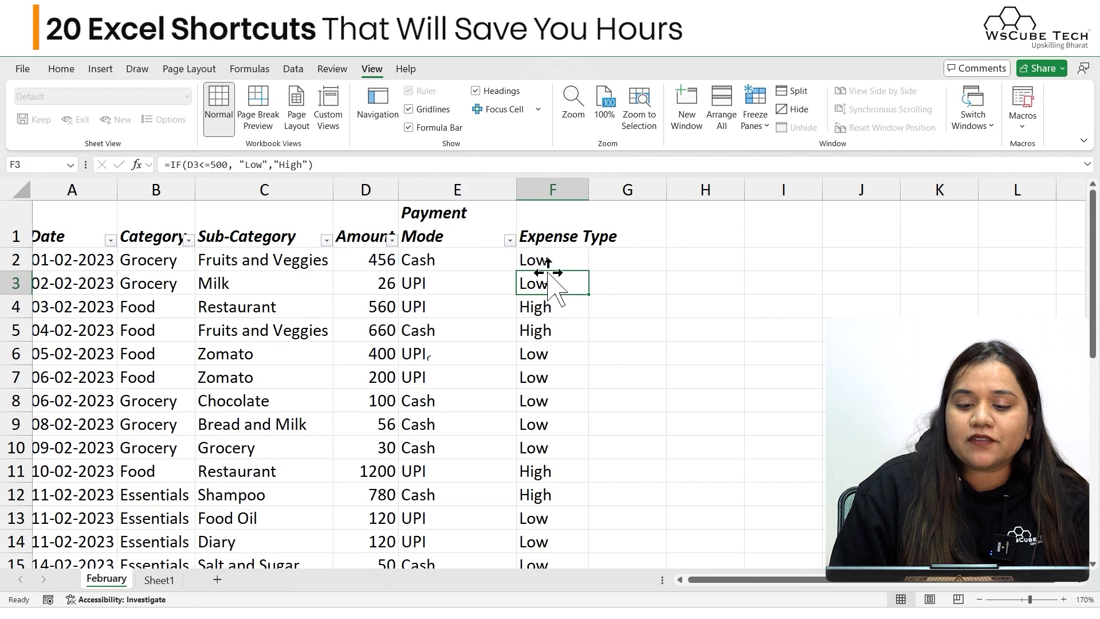
left_click(549, 255)
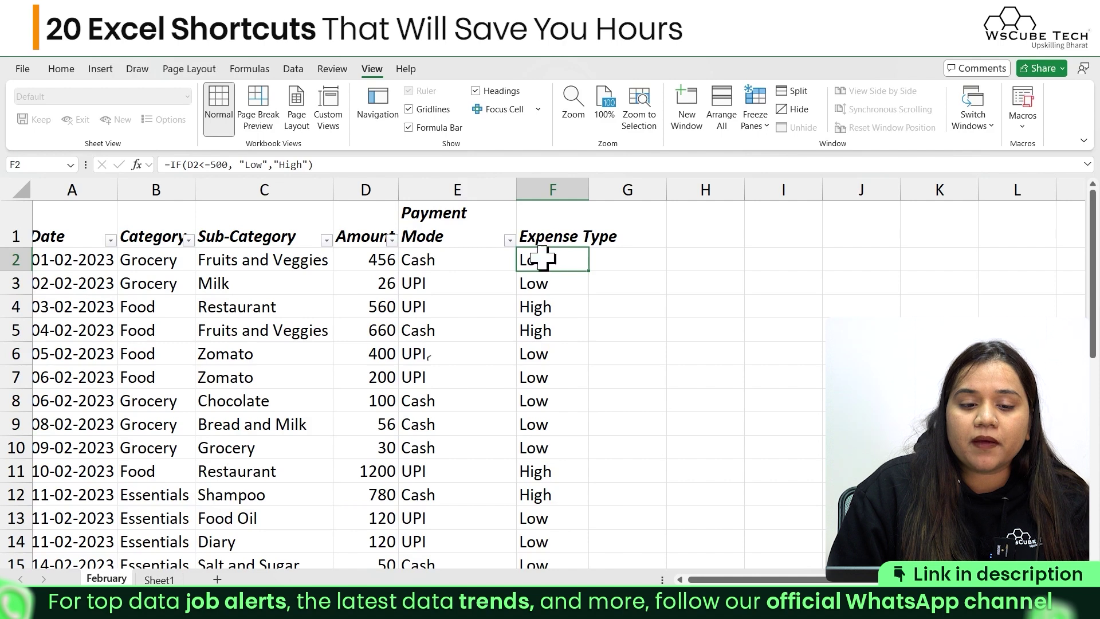
left_click(555, 305)
key("F2")
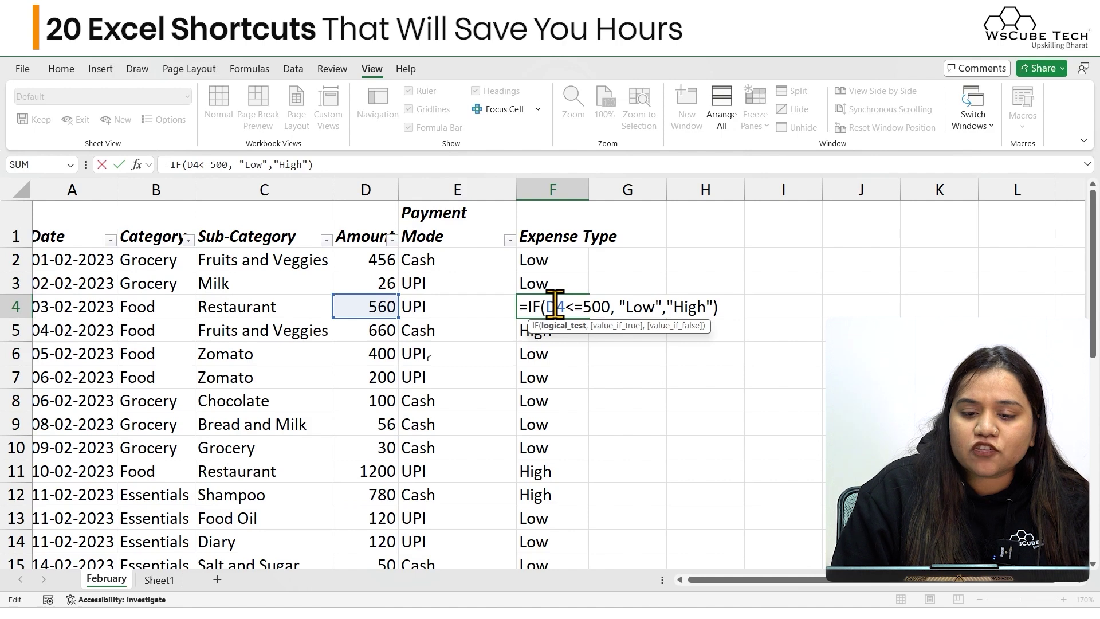
key("Return")
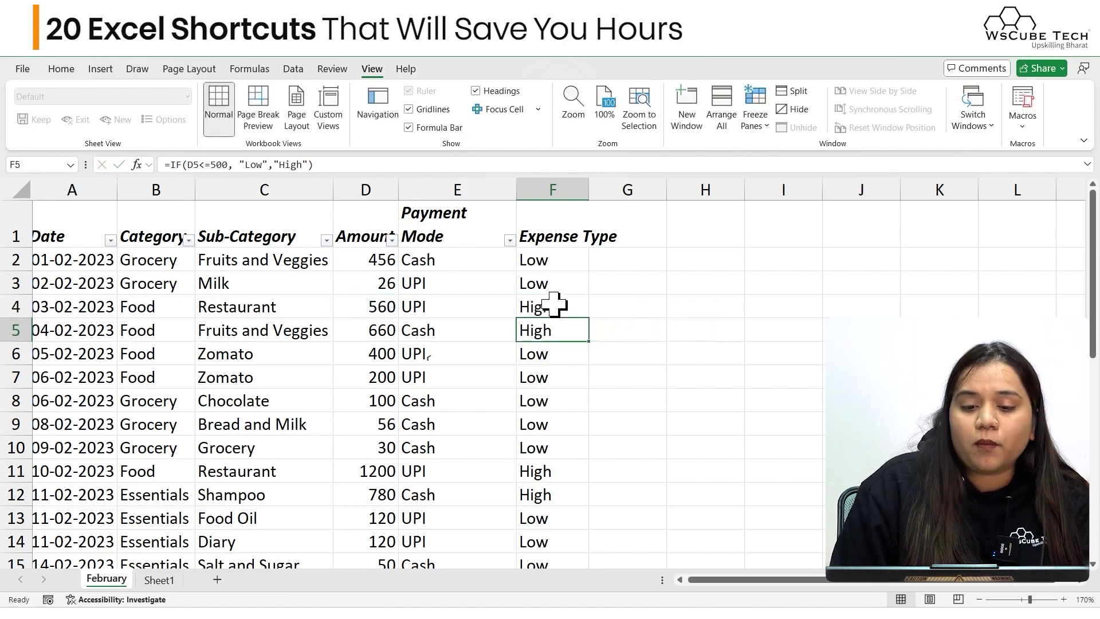
Convert the Expense Type formulas in F2:F30 to static values by copying them and using Paste Special with Values.
left_click(557, 256)
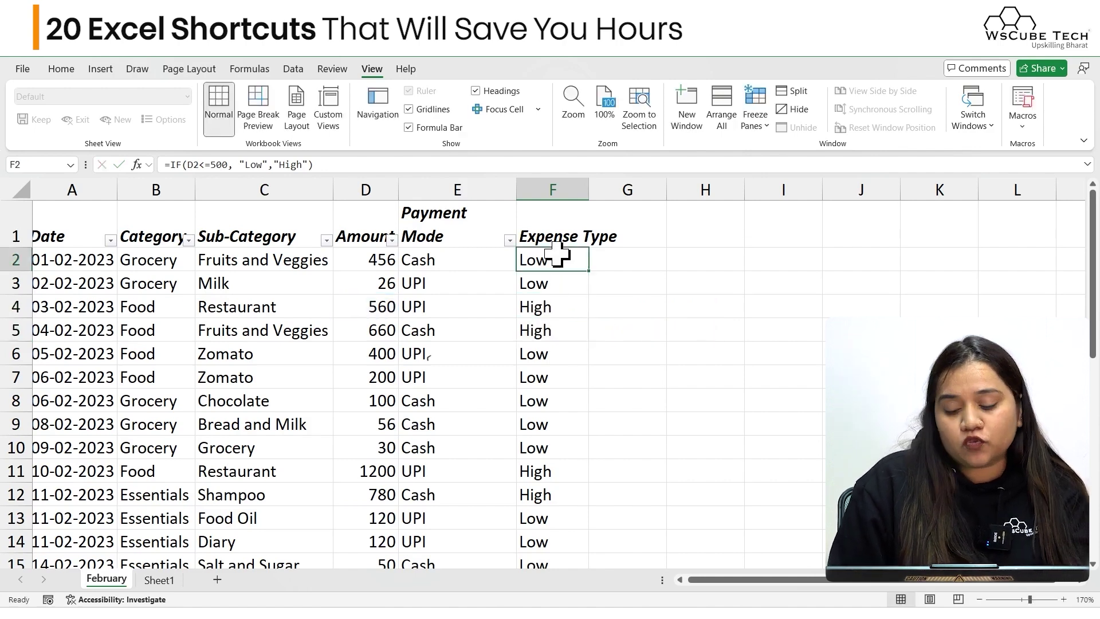
key("ctrl+shift+Down")
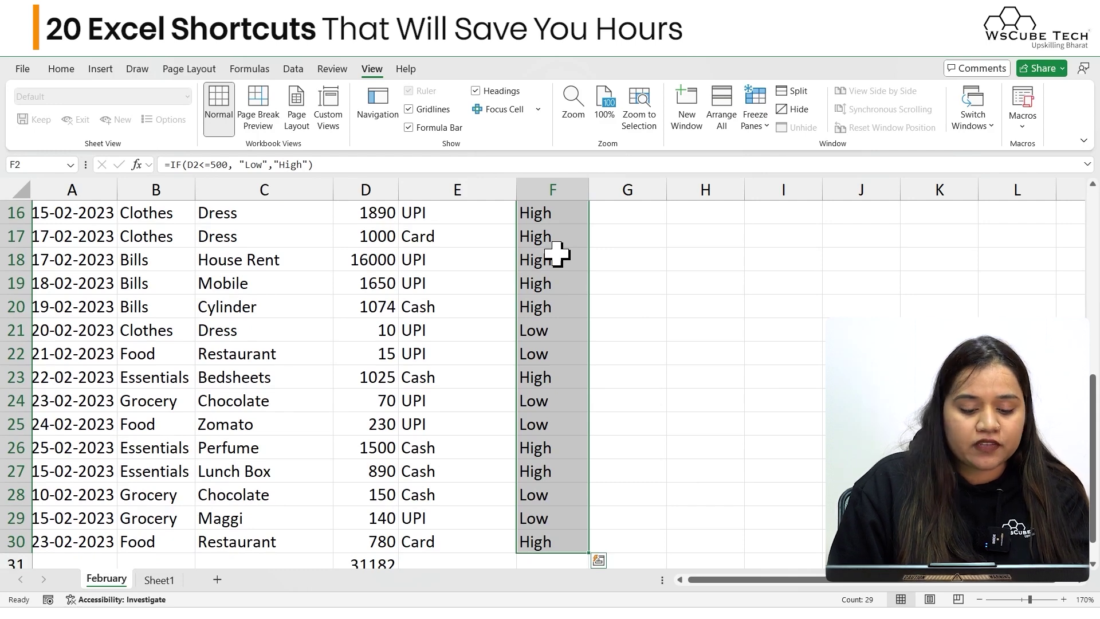
key("ctrl+c")
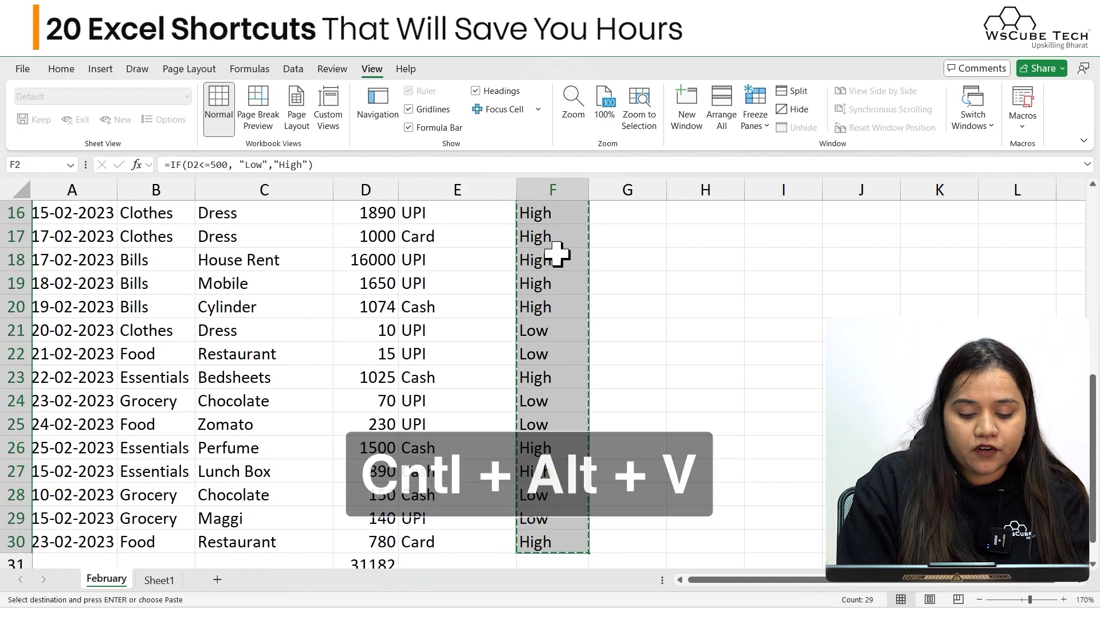
key("ctrl+alt+v")
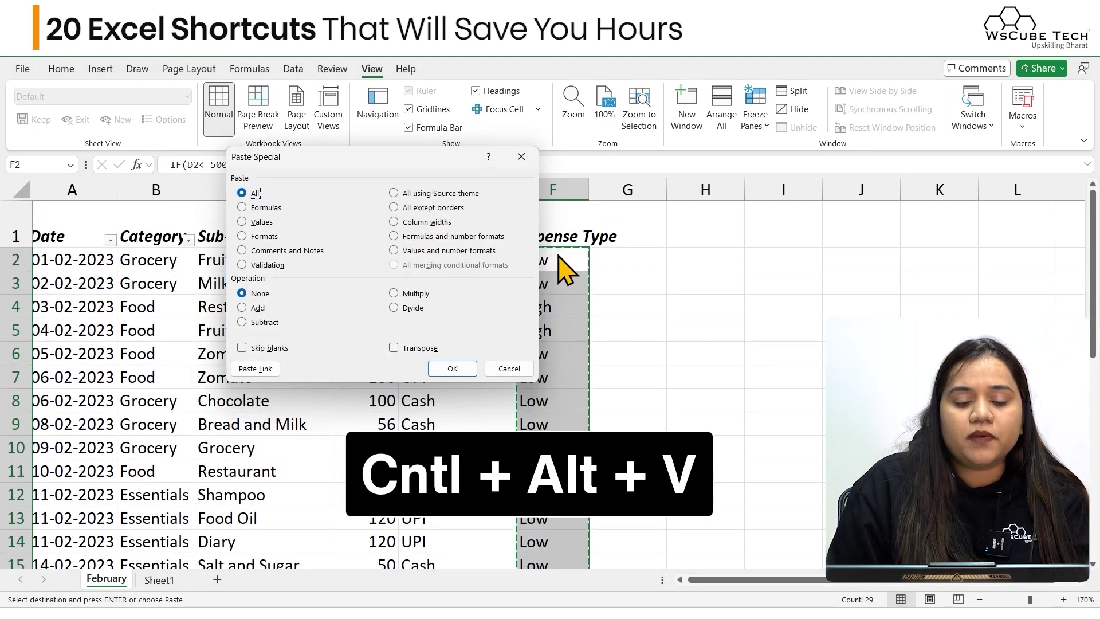
key("f")
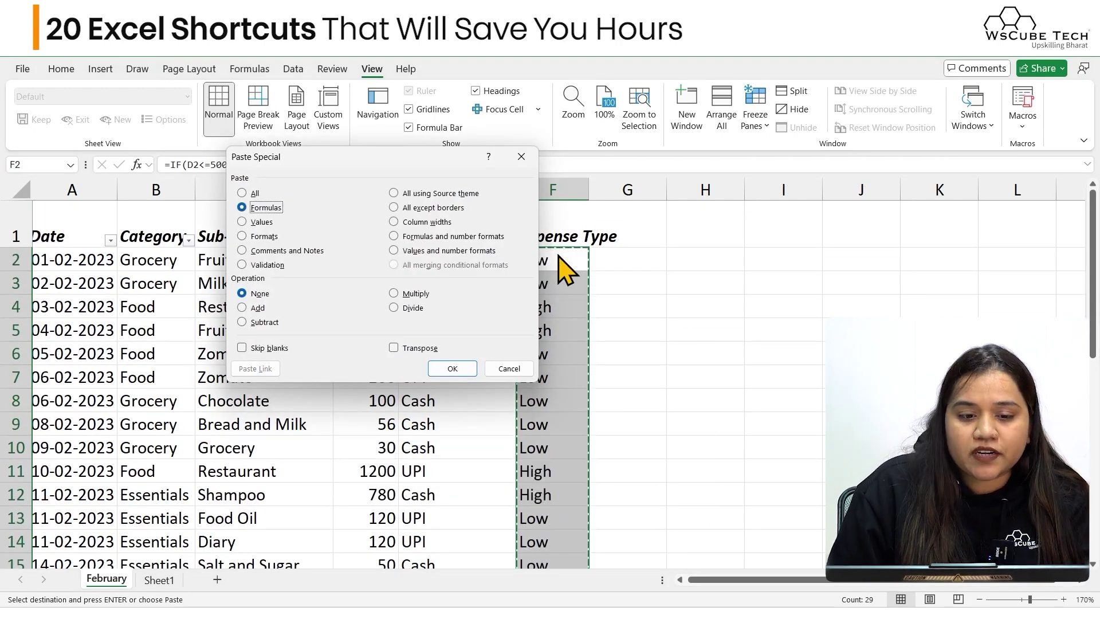
key("v")
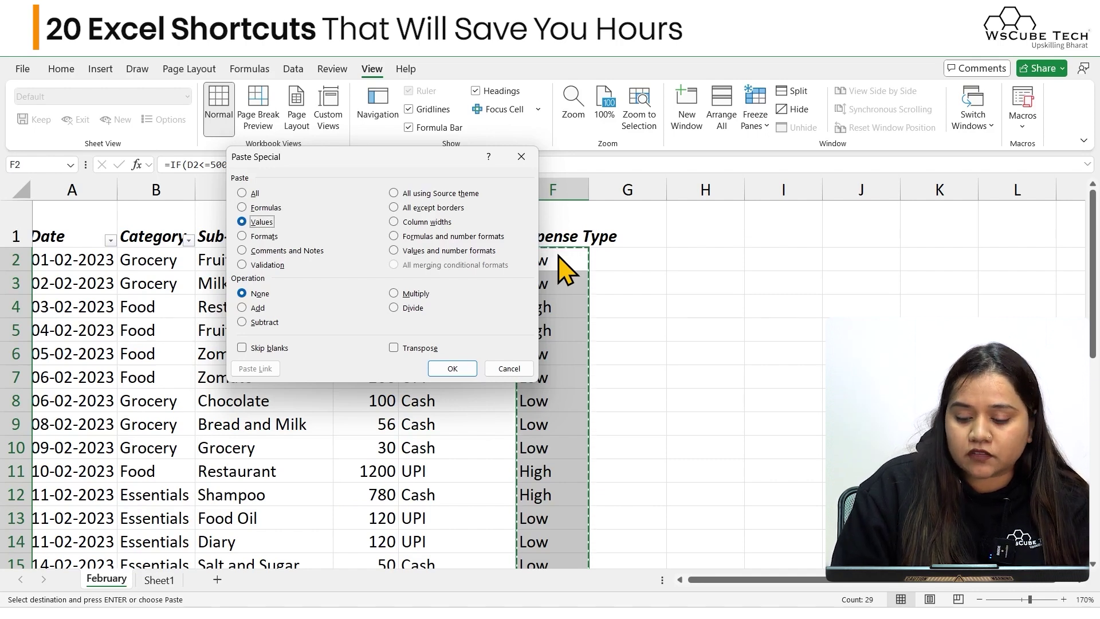
key("Return")
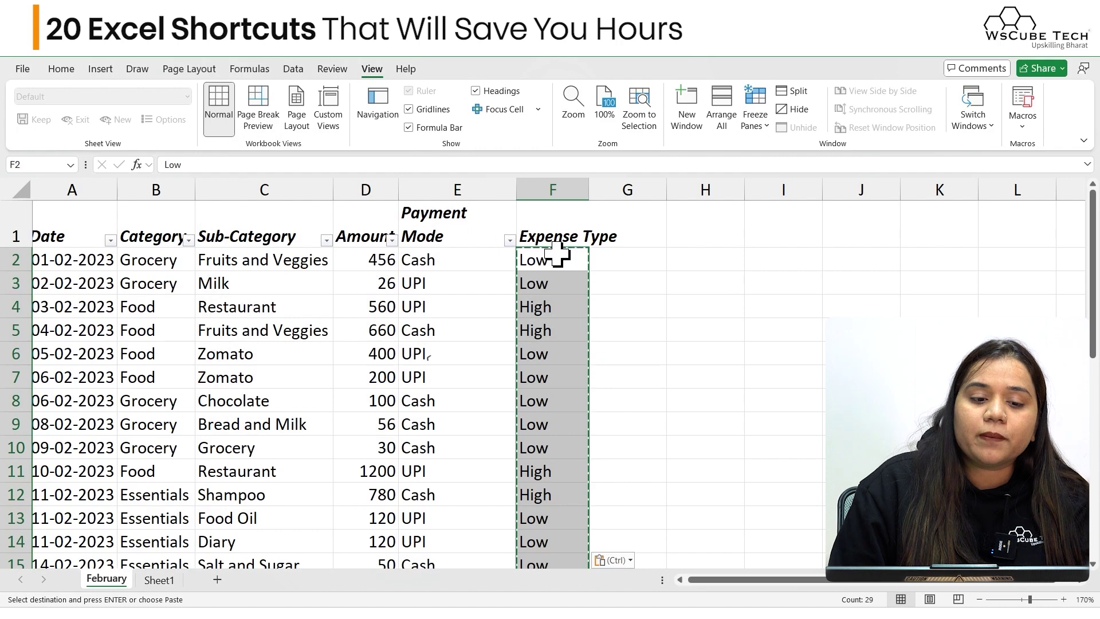
Check the contents of several Expense Type cells, starting with F2, for remaining formulas.
left_click(552, 261)
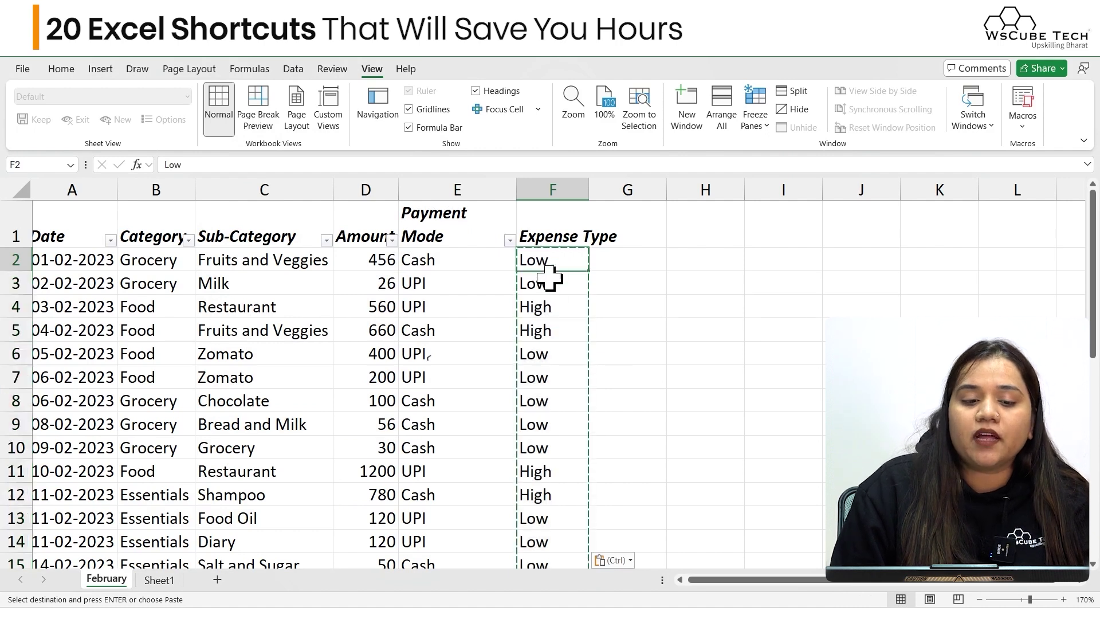
left_click(555, 300)
left_click(533, 371)
left_click(554, 406)
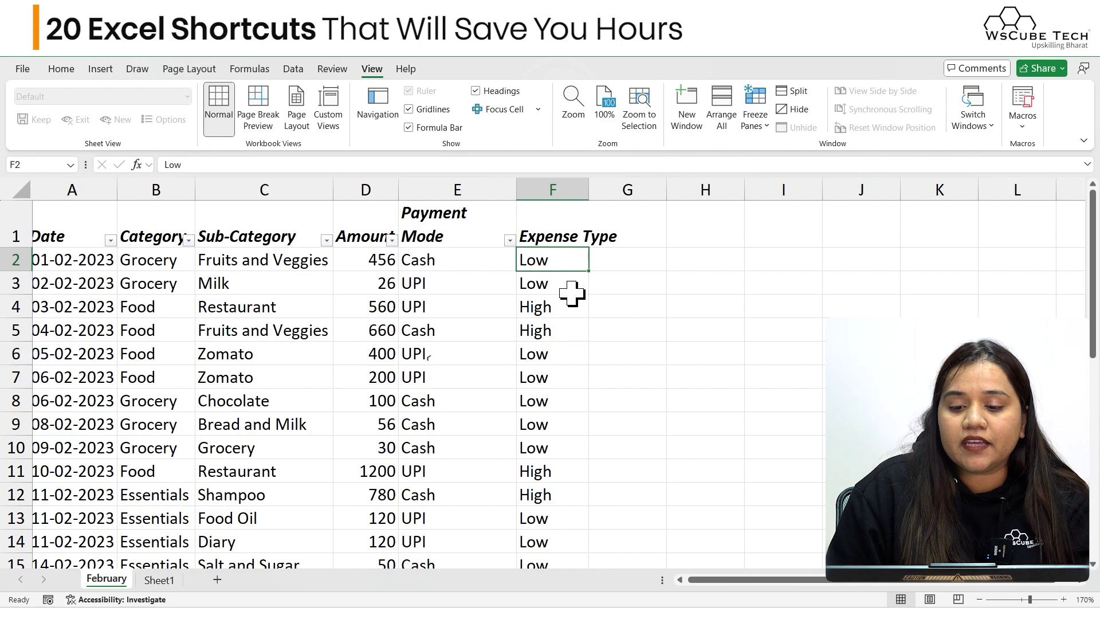
Merge and center the empty cell range I4:K8.
left_click_drag(770, 307, 923, 400)
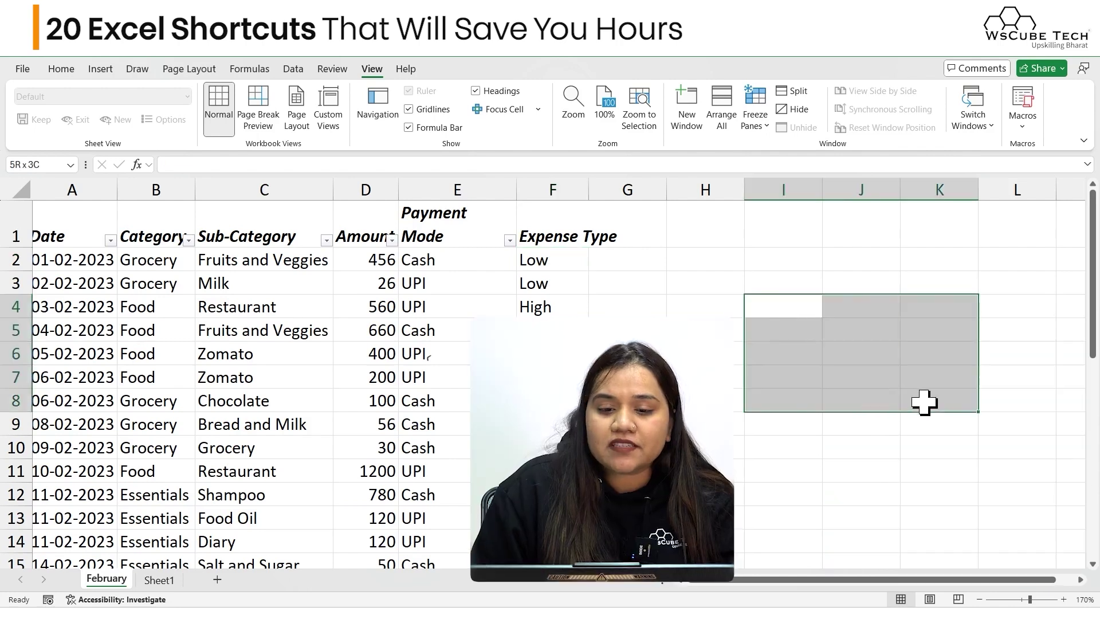
left_click(63, 68)
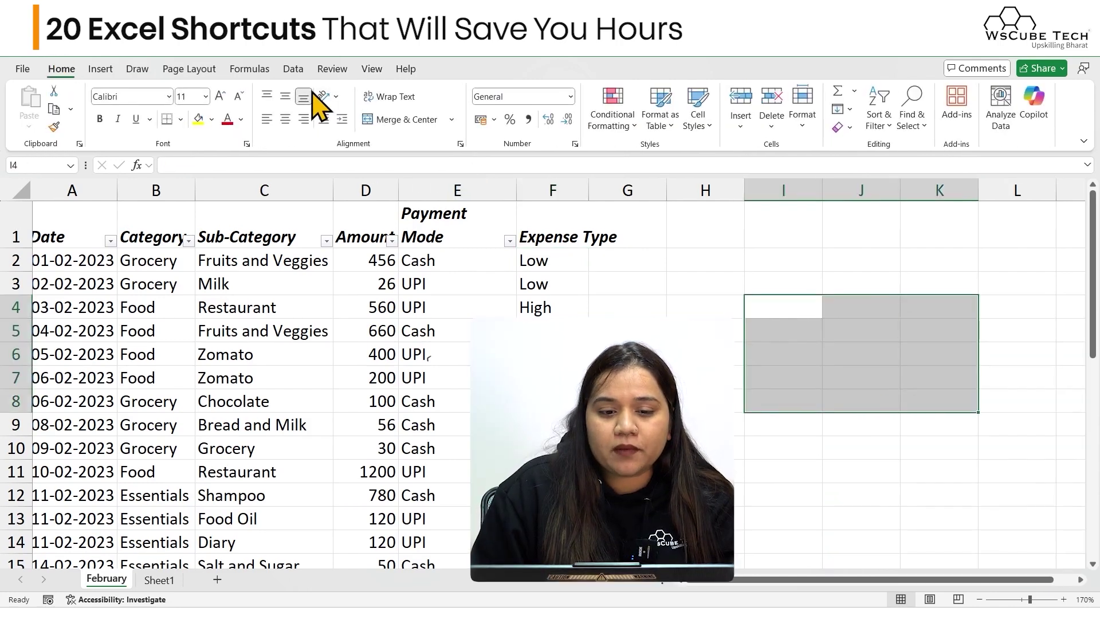
left_click(395, 120)
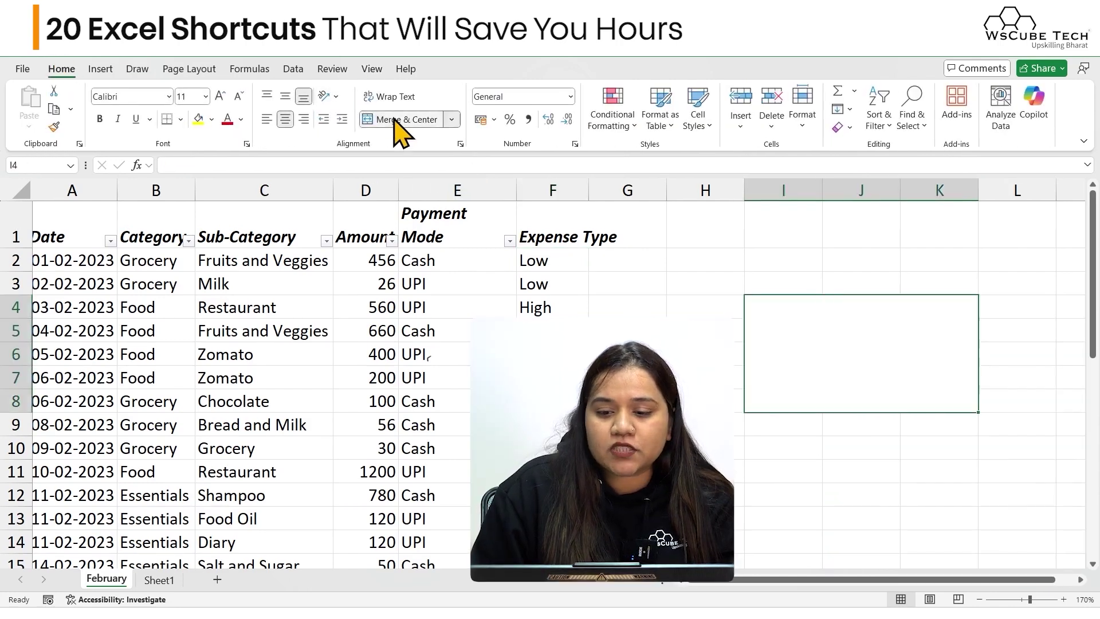
Enter "Low indicates expense less" as the first line of a note in the merged cell I4:K8.
double_click(823, 344)
type("L")
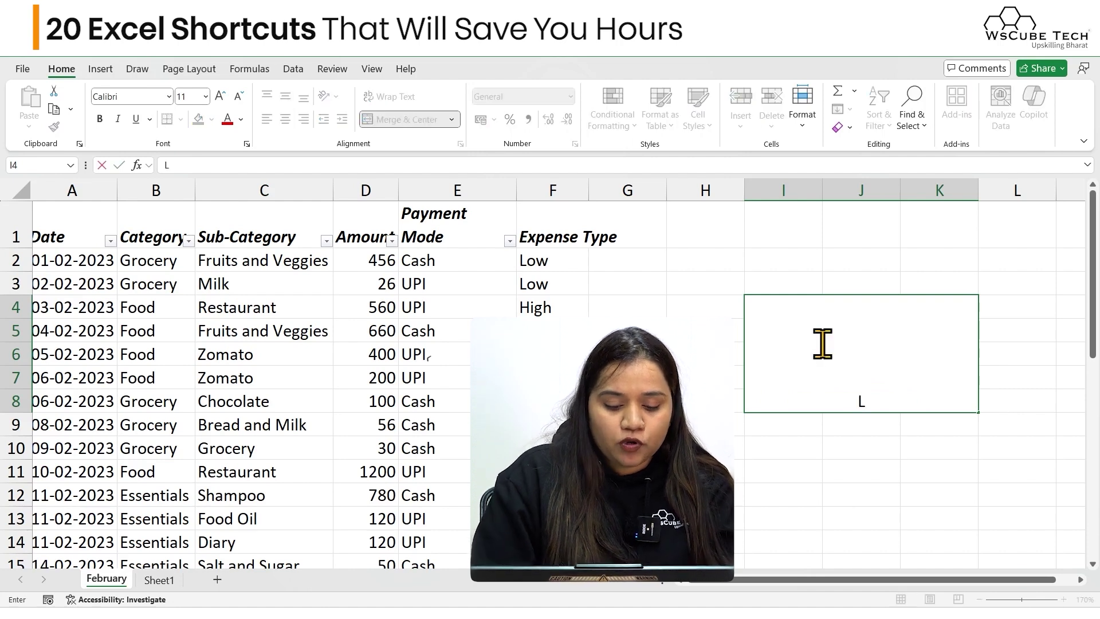
type("ow indicate")
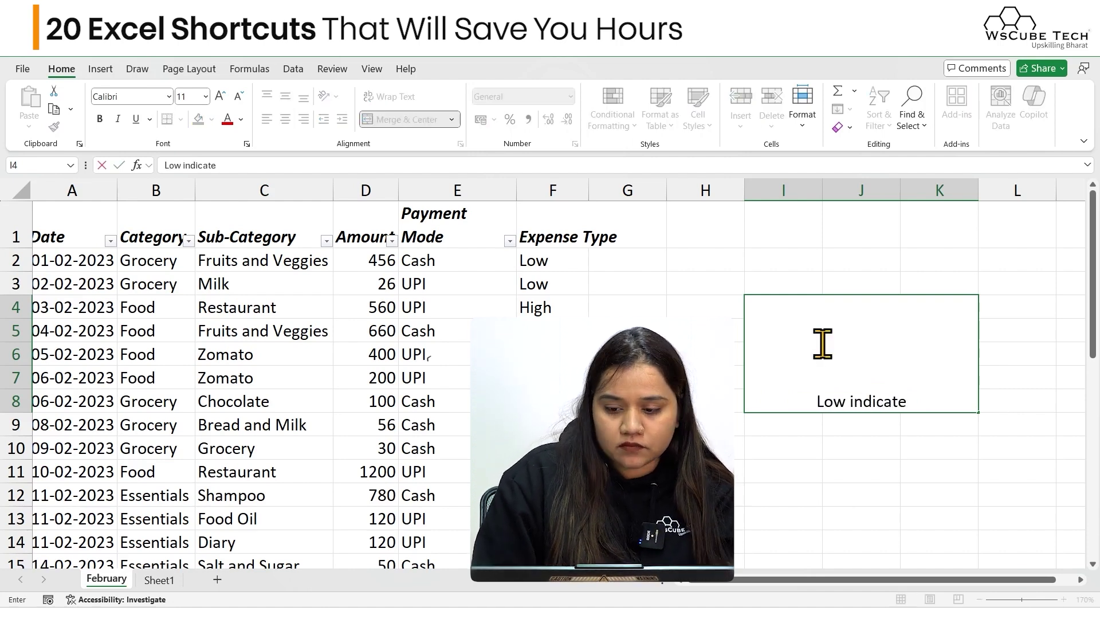
type("s expense le")
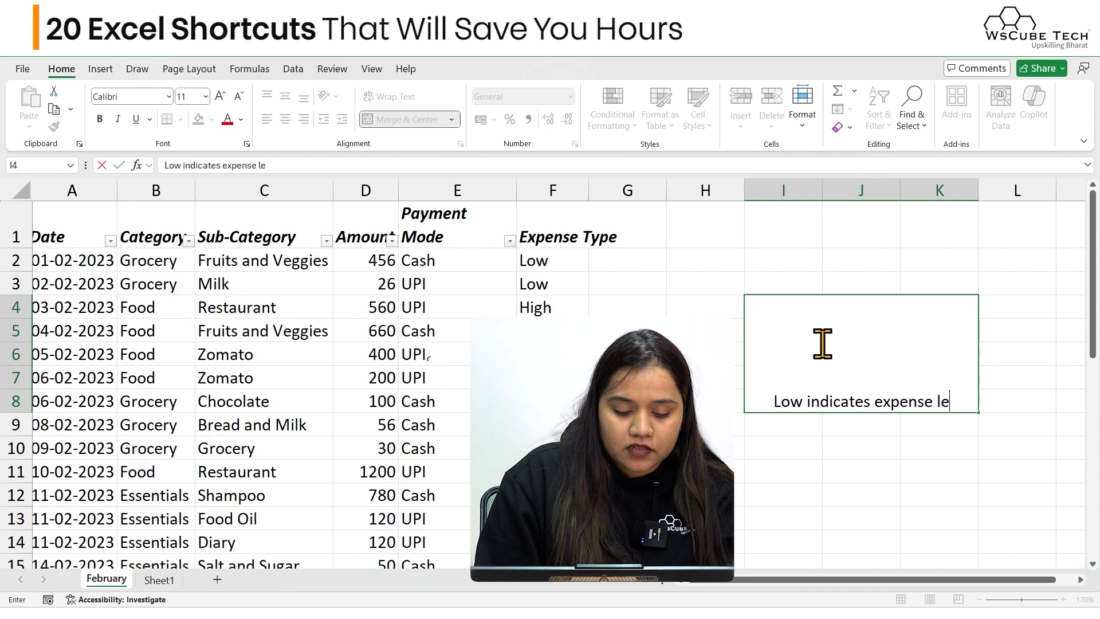
type("ss tah 500")
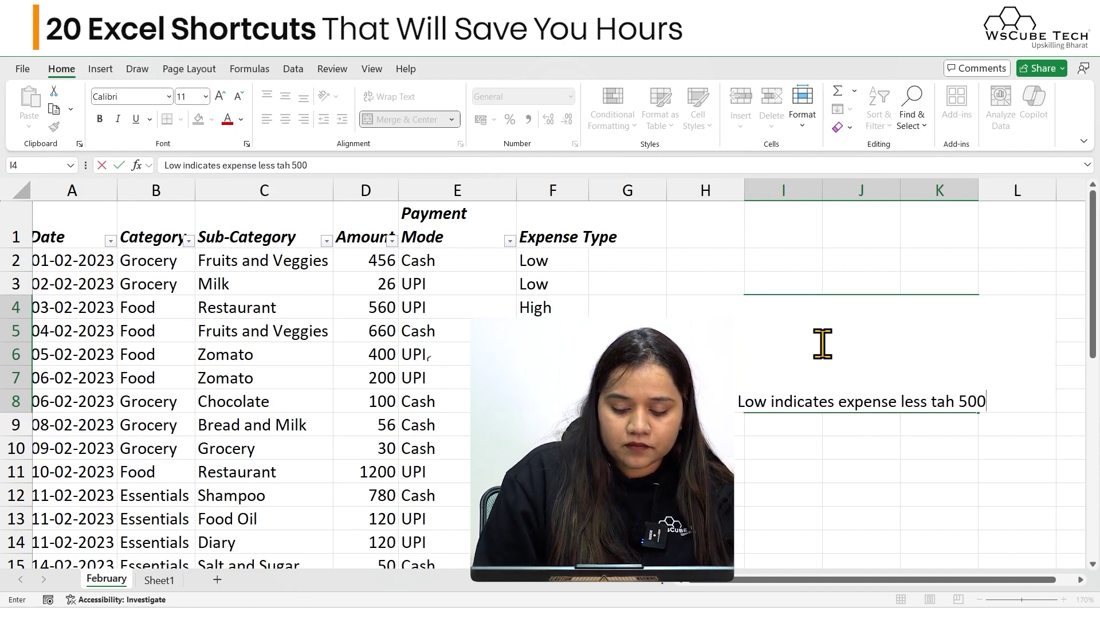
type(" and")
key("BackSpace")
key("BackSpace")
key("BackSpace")
key("BackSpace")
key("BackSpace")
key("BackSpace")
key("BackSpace")
key("BackSpace")
key("BackSpace")
key("BackSpace")
key("BackSpace")
key("BackSpace")
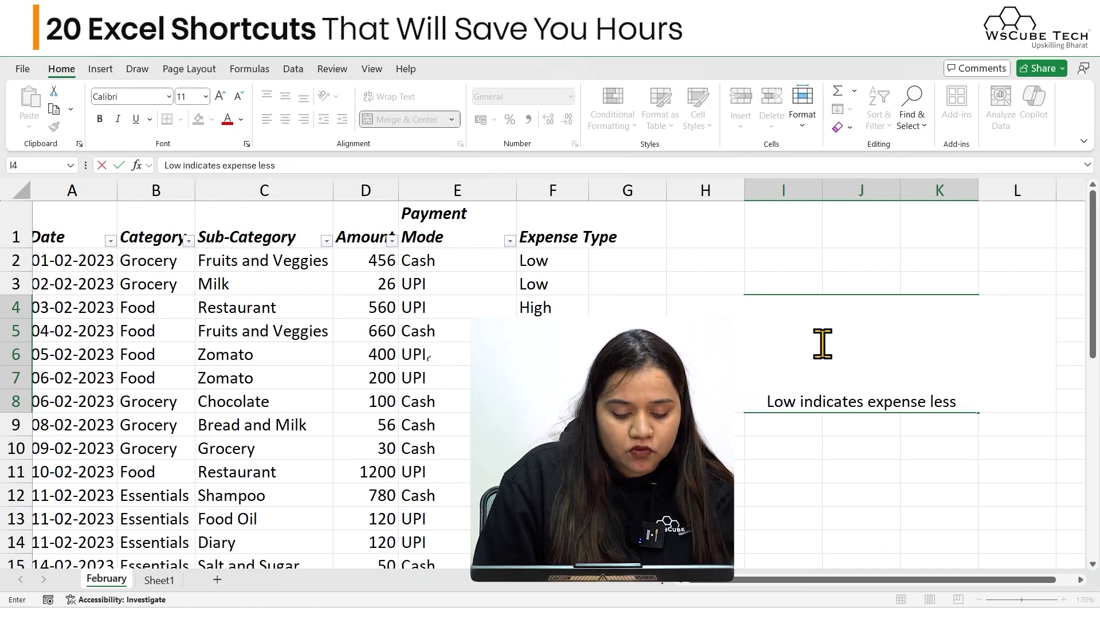
Add a line break in the note and write "than 500 and High" as its second line.
key("alt+Return")
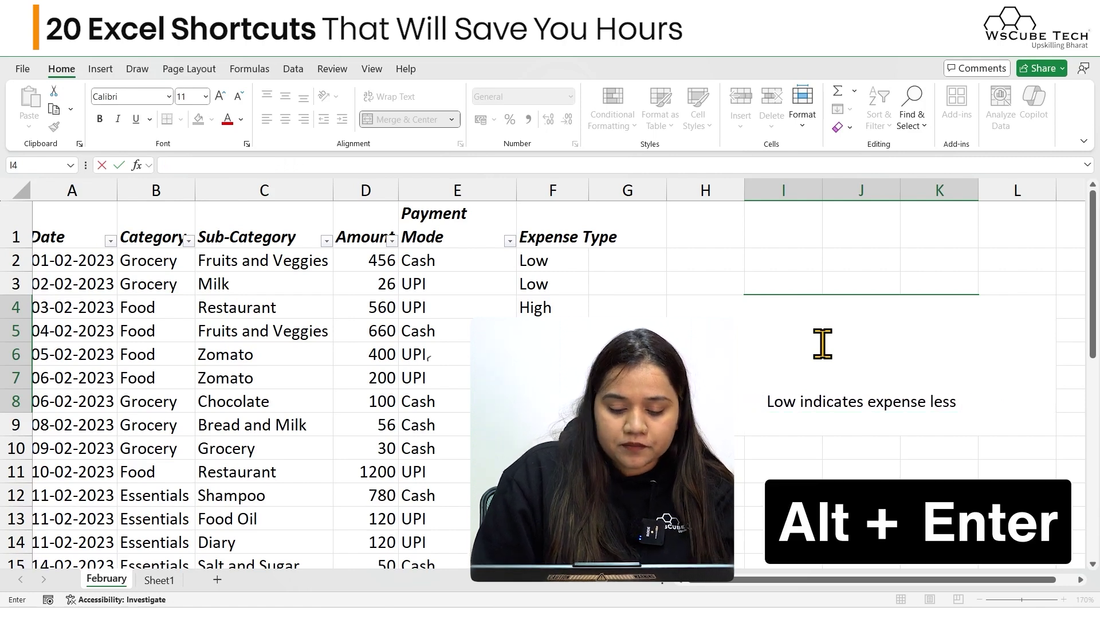
type("and")
key("BackSpace")
key("BackSpace")
key("BackSpace")
key("BackSpace")
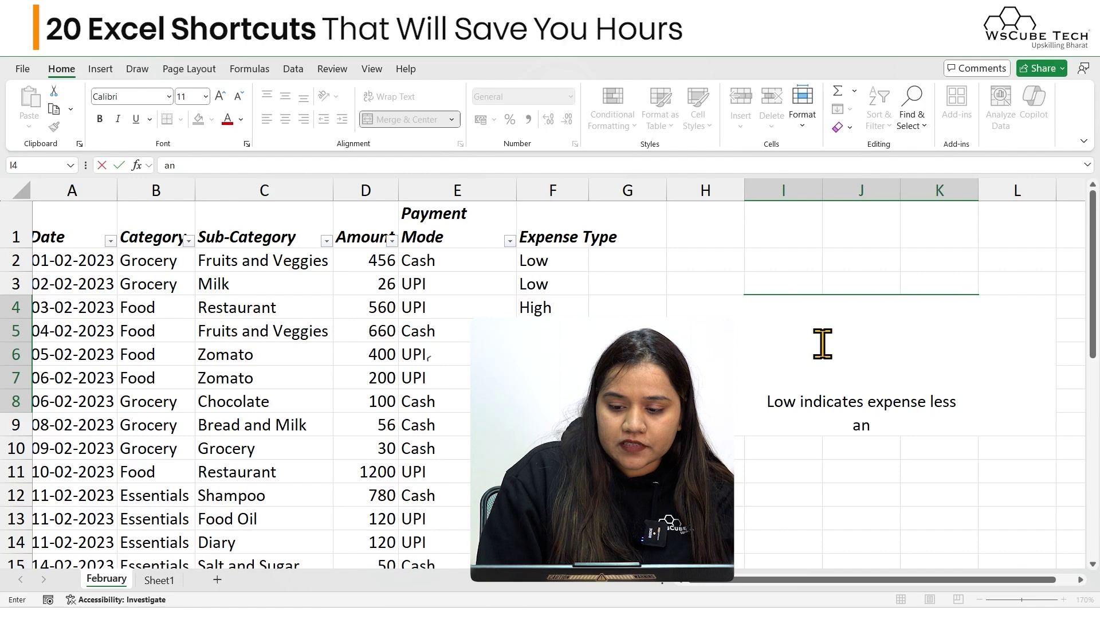
type("than 500 and ")
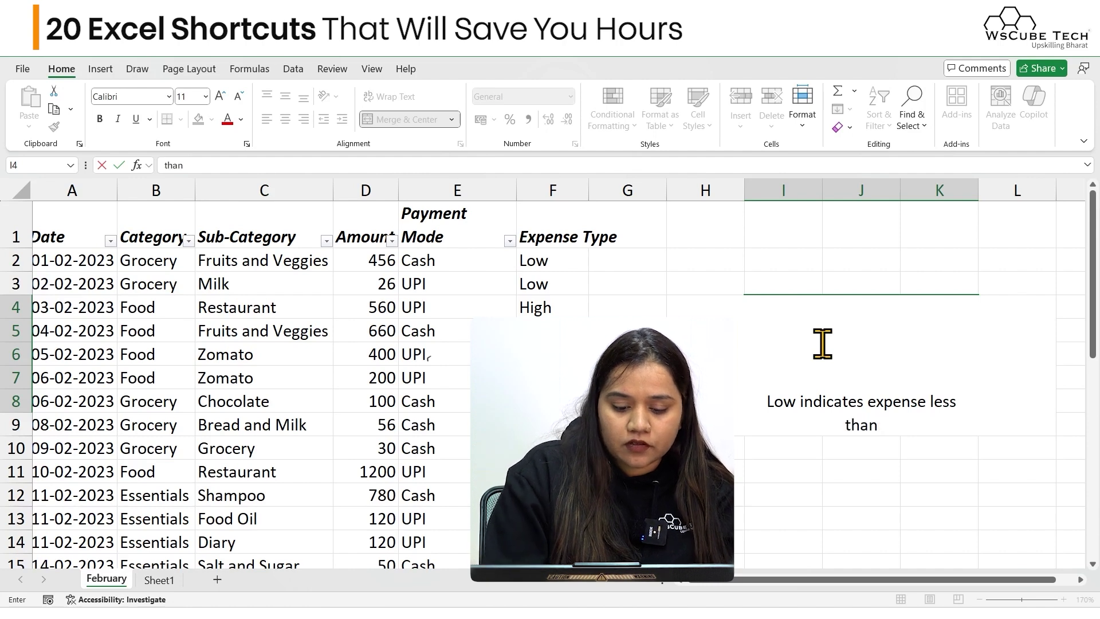
type("High")
Insert "or equal to" before 500 in the note's second line.
left_click(857, 427)
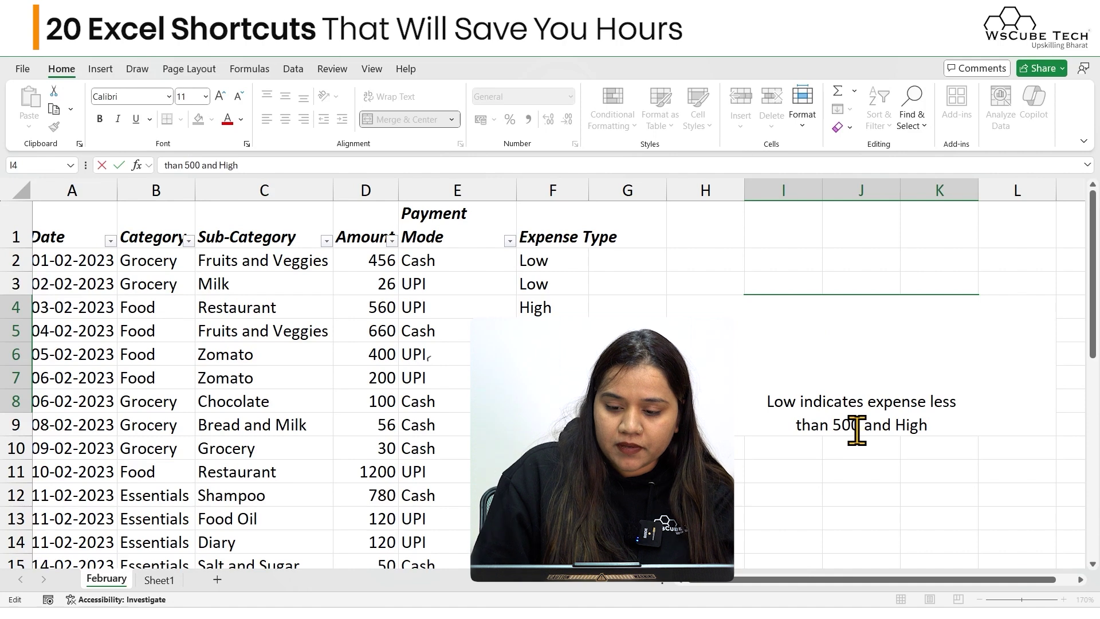
key("Left")
key("Left")
key("Left")
type("or equ")
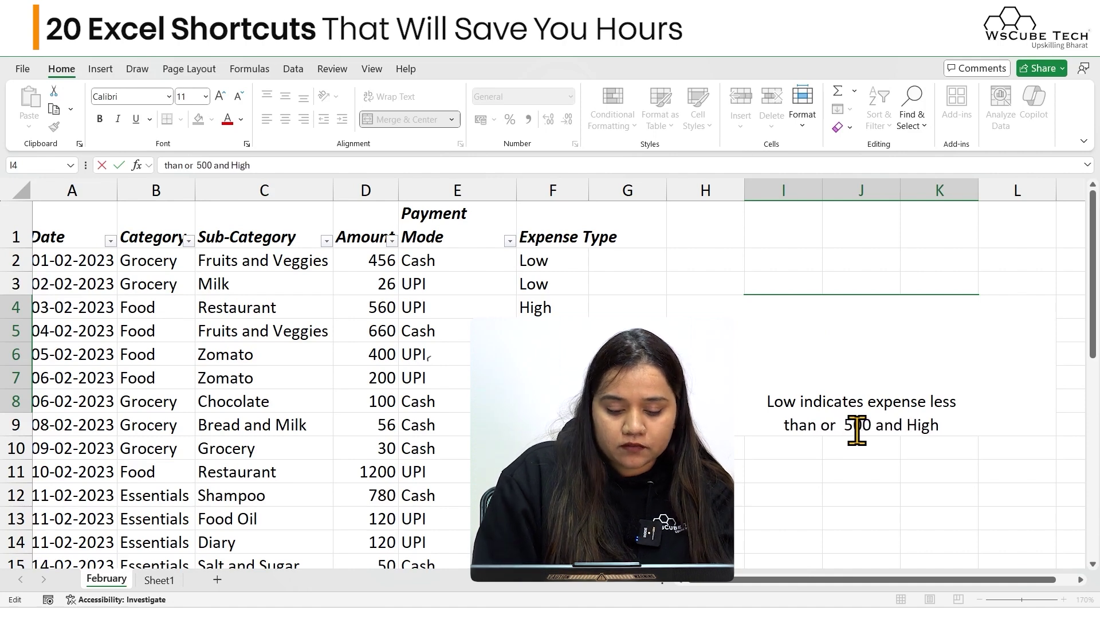
type("al to")
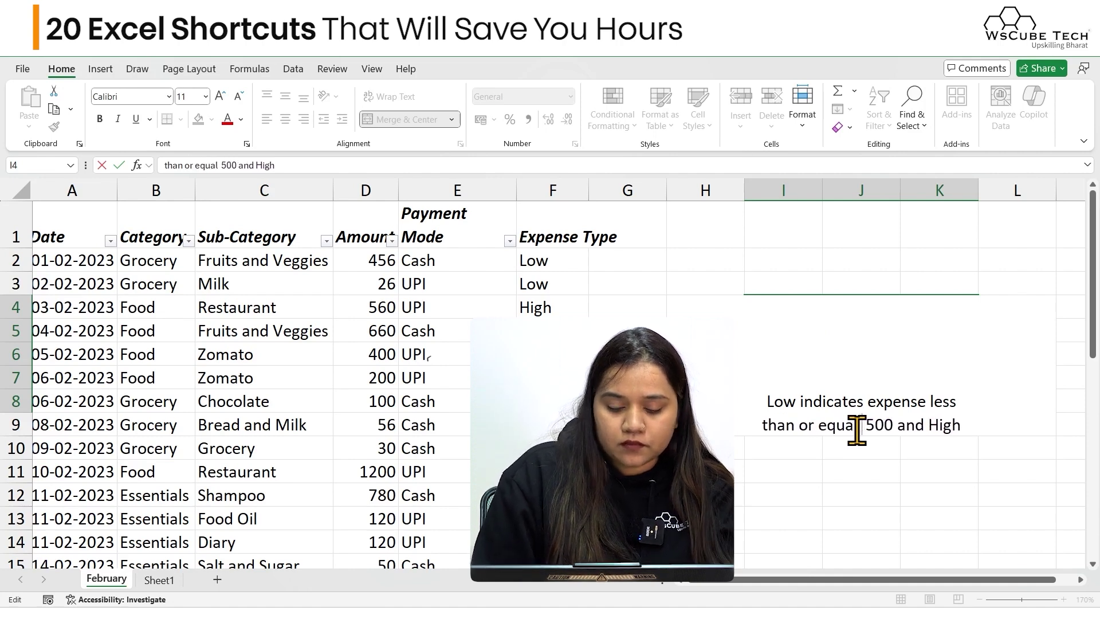
Add a third line reading "indicated more than 500" to the note and commit the cell entry.
left_click(982, 428)
key("alt+Return")
type("indic")
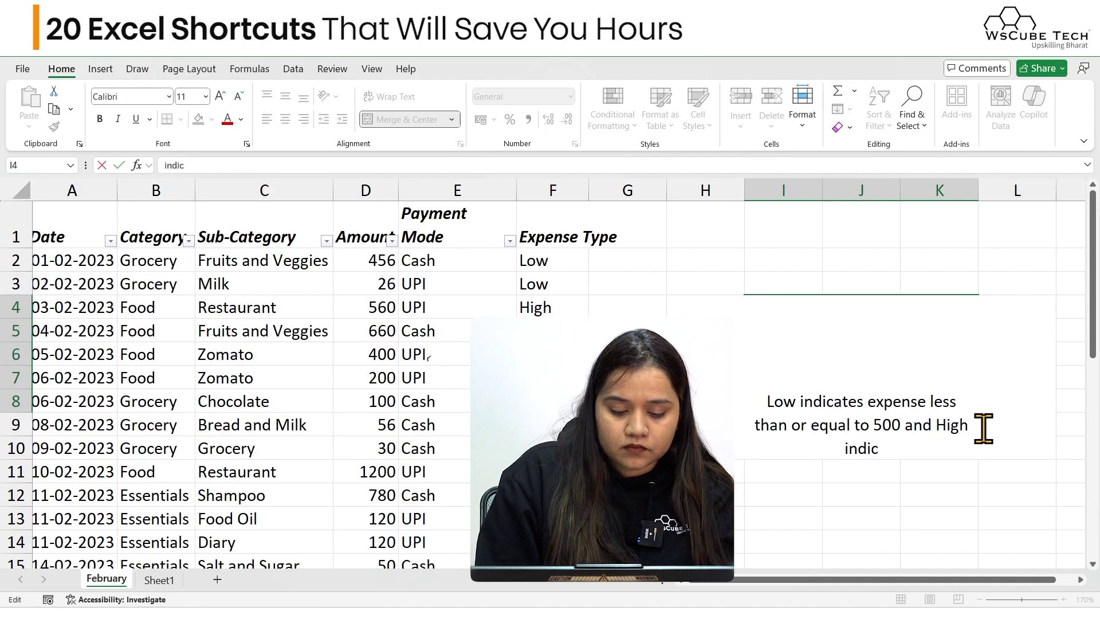
type("ated mot")
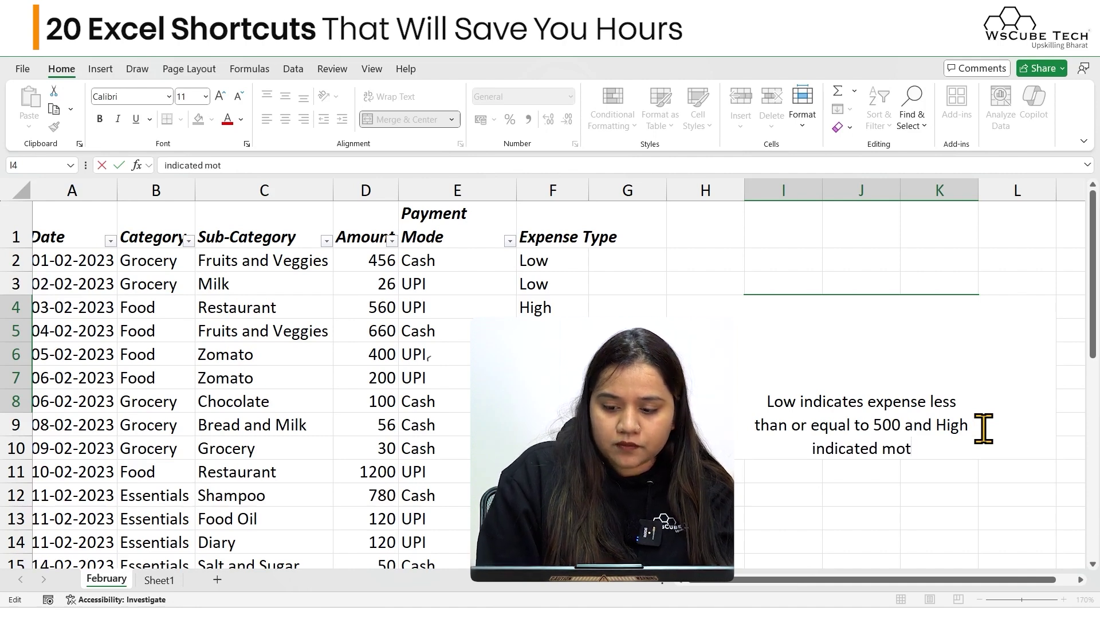
key("BackSpace")
type("re th")
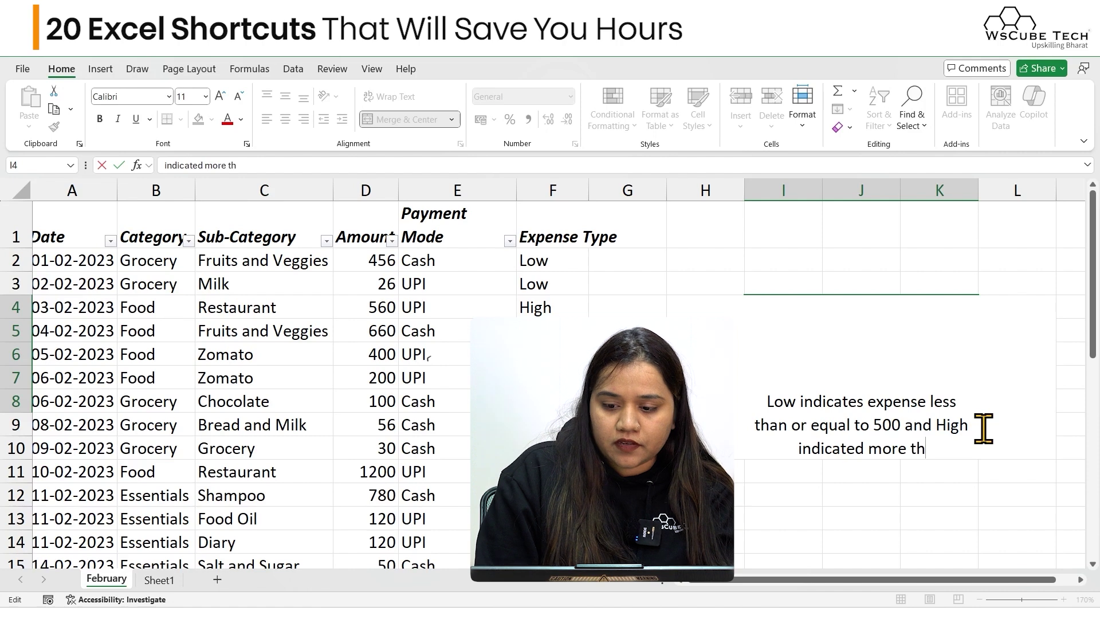
type("an 500")
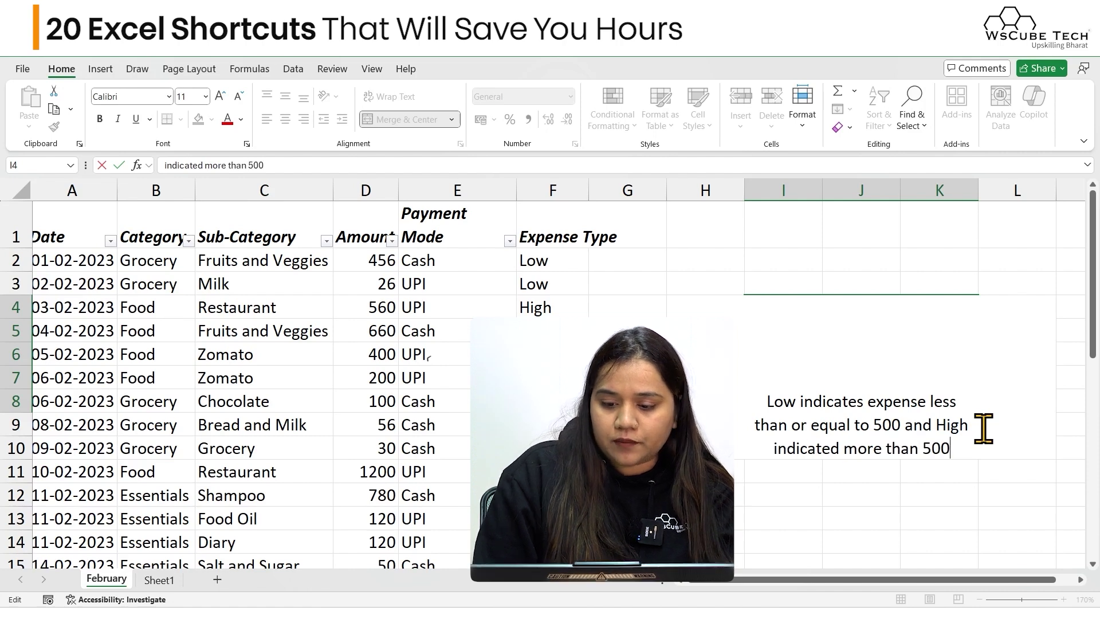
key("Return")
Set the vertical text alignment of the merged note cell to Center through Format Cells.
left_click(916, 330)
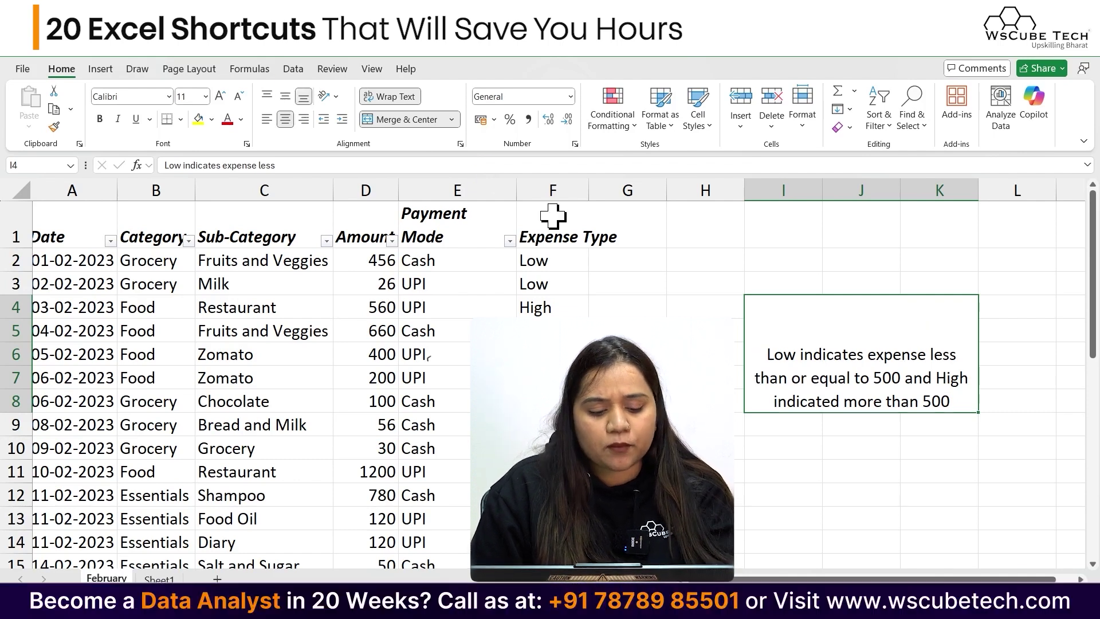
key("ctrl+1")
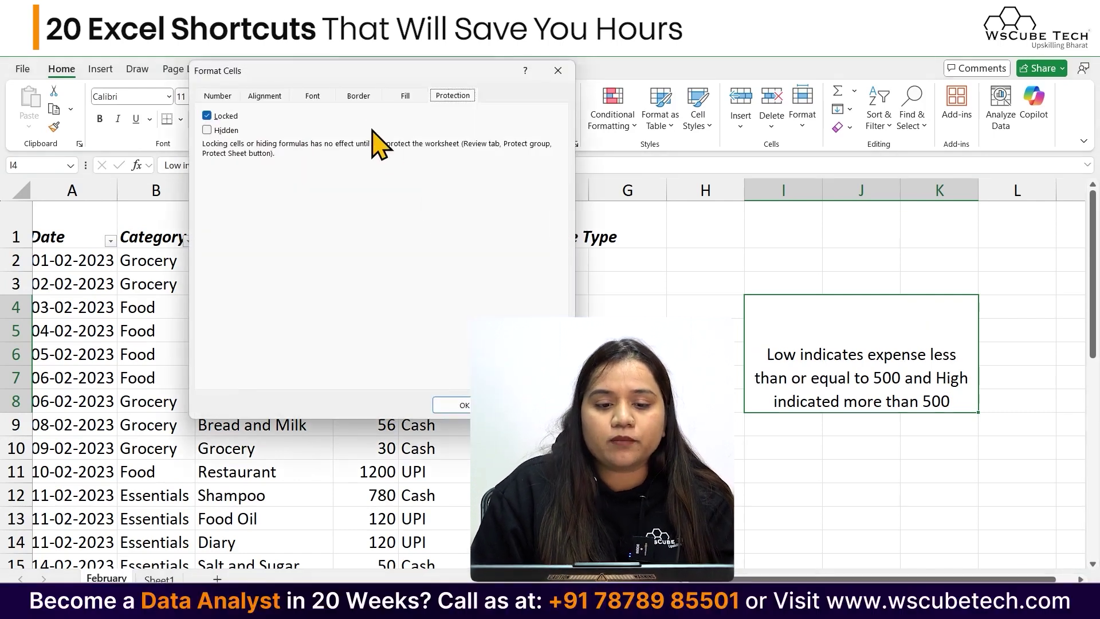
left_click(313, 96)
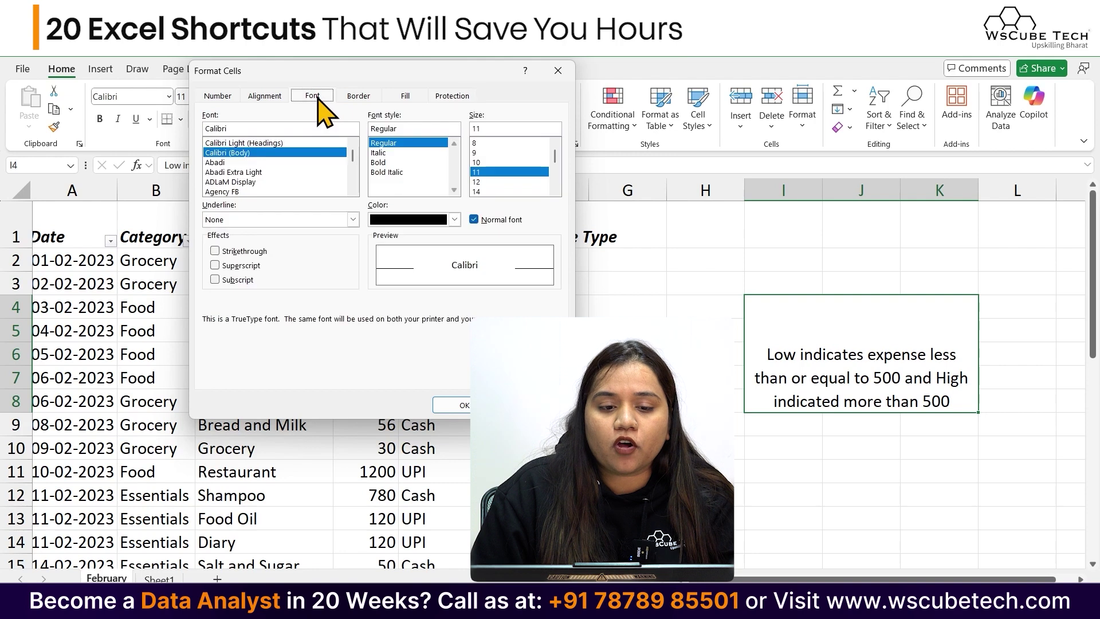
left_click(265, 96)
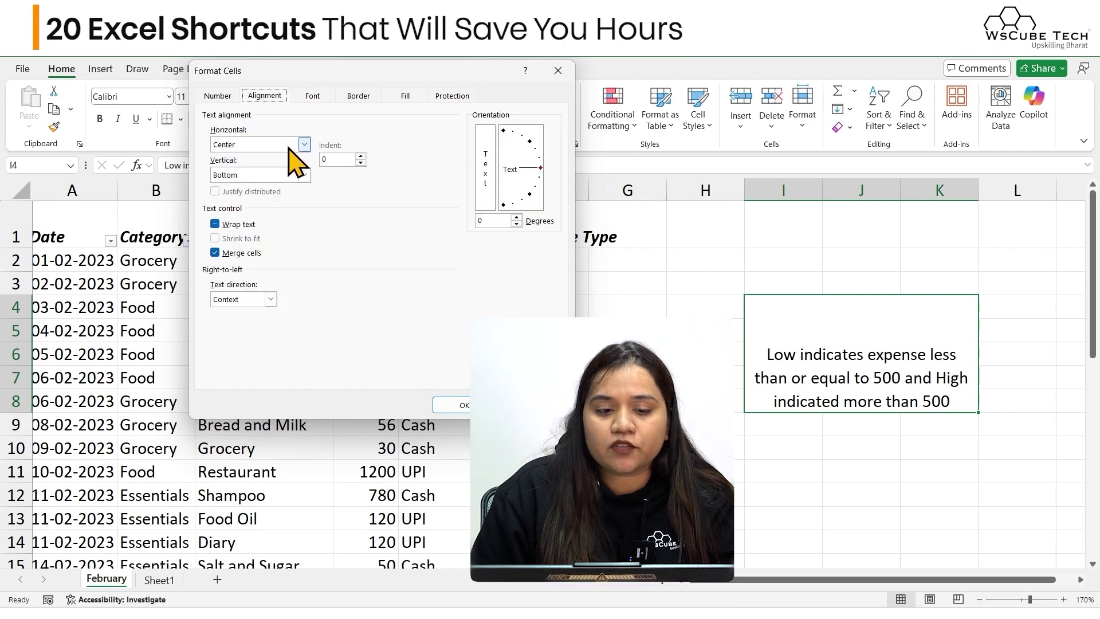
left_click(280, 175)
left_click(259, 198)
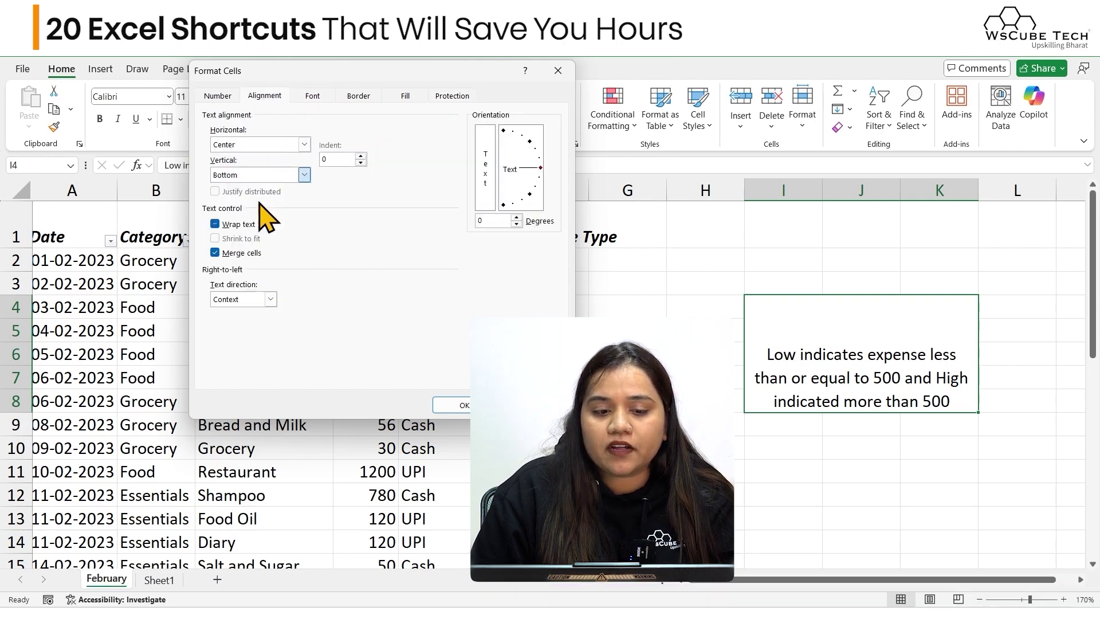
left_click(459, 406)
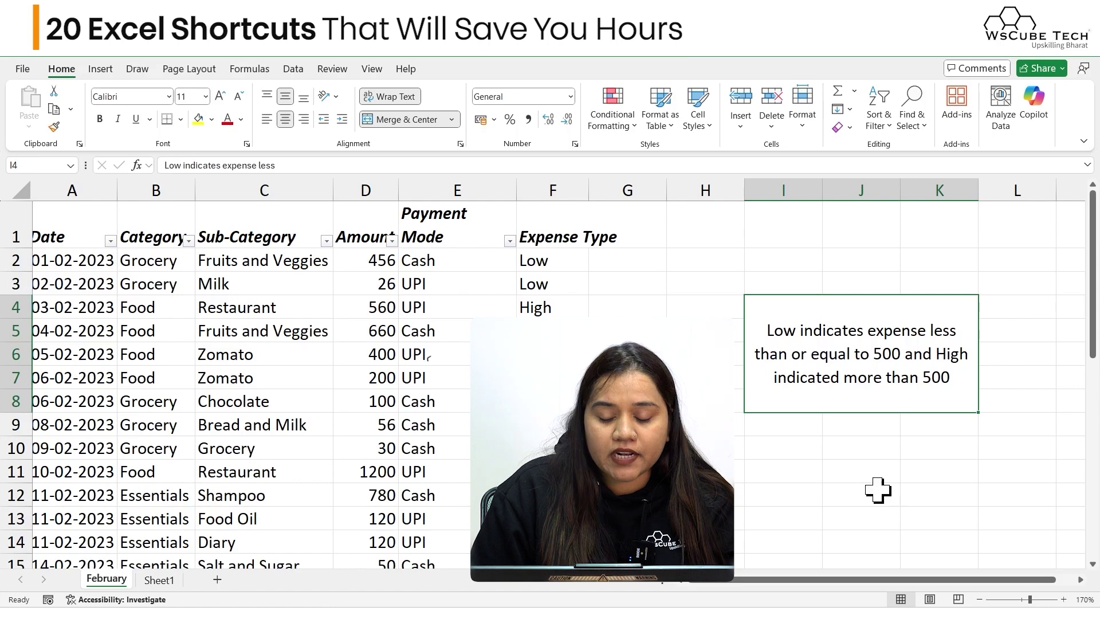
left_click(814, 476)
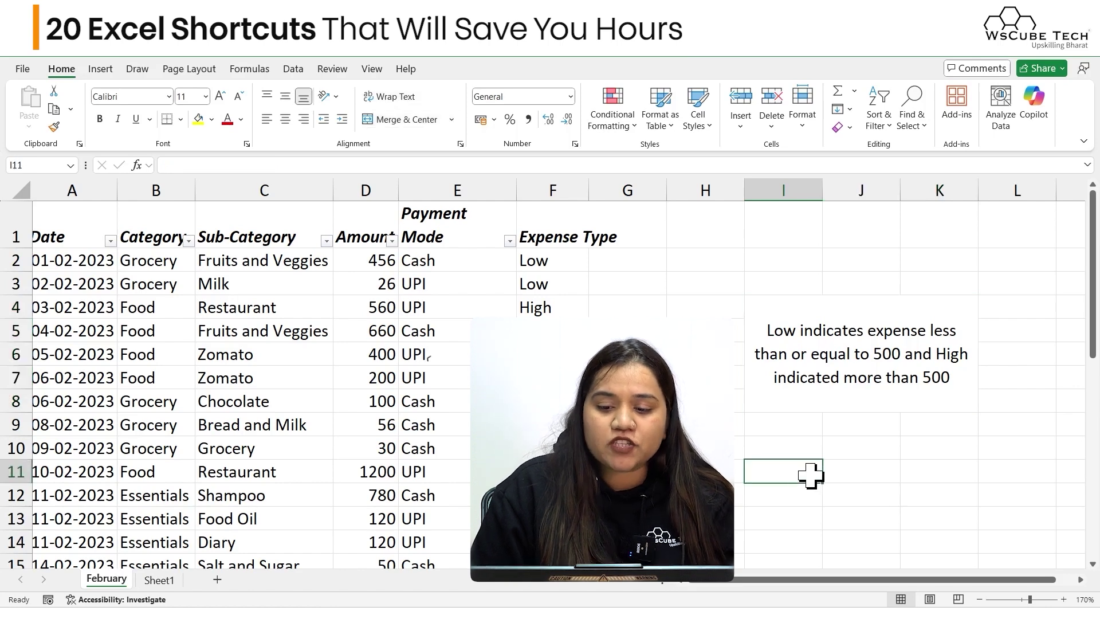
Apply All Borders to the merged note cell I4:K8.
left_click(837, 327)
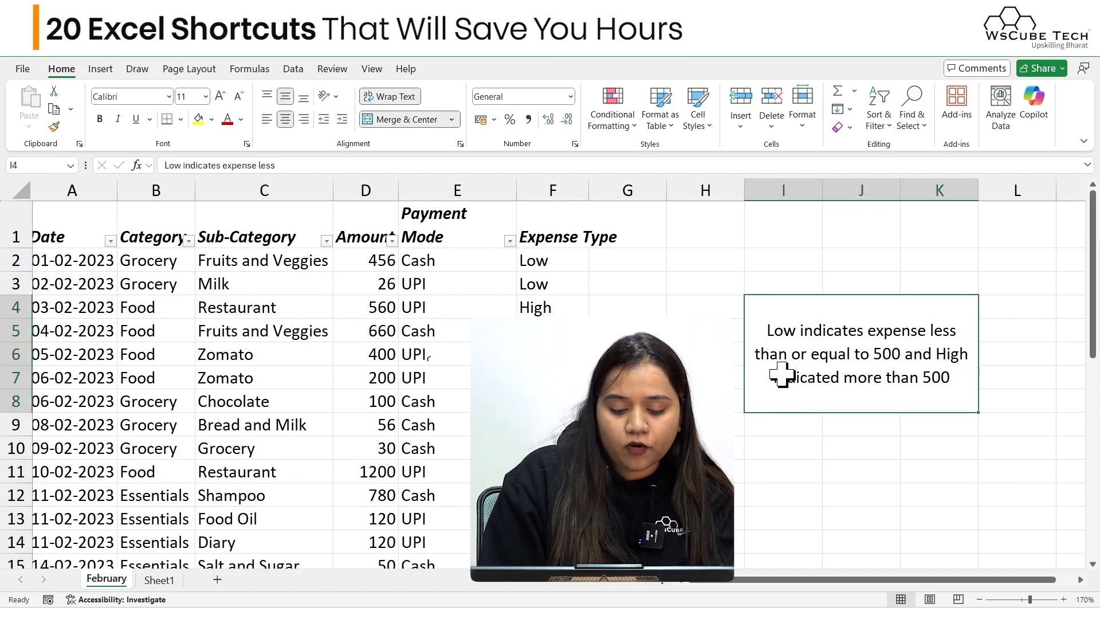
key("alt+h")
key("b")
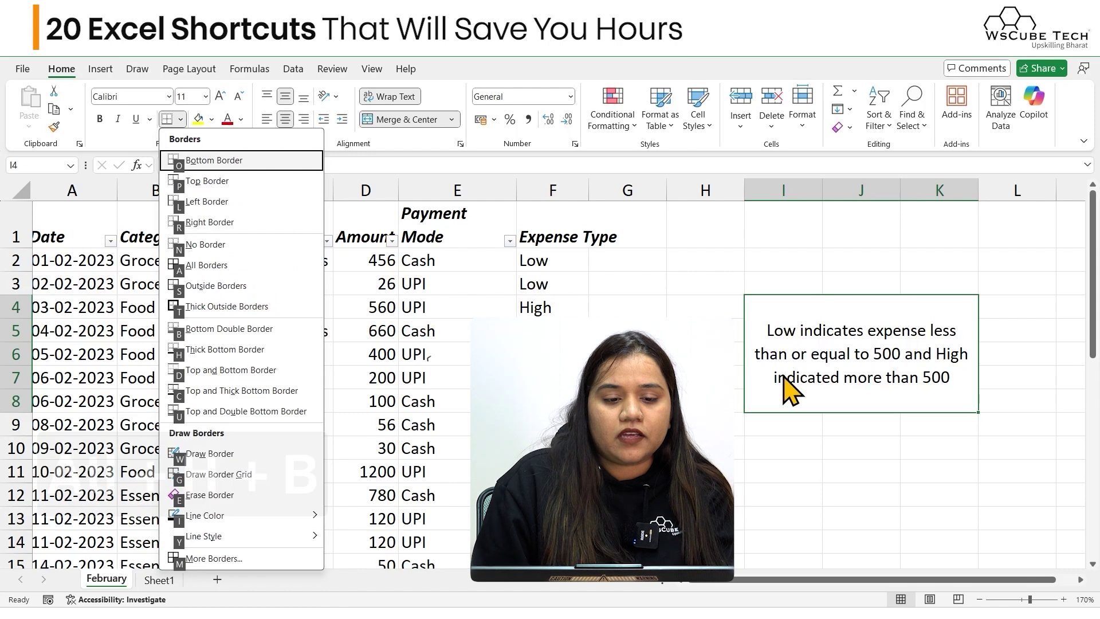
key("Down")
key("Down")
key("Down")
key("Down")
key("Down")
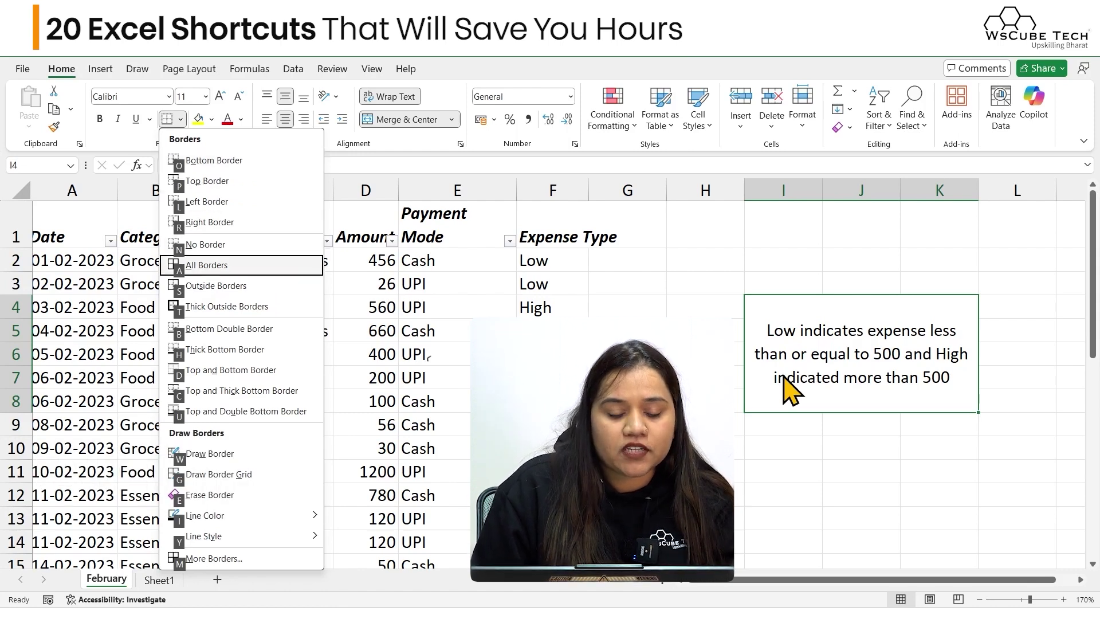
key("Return")
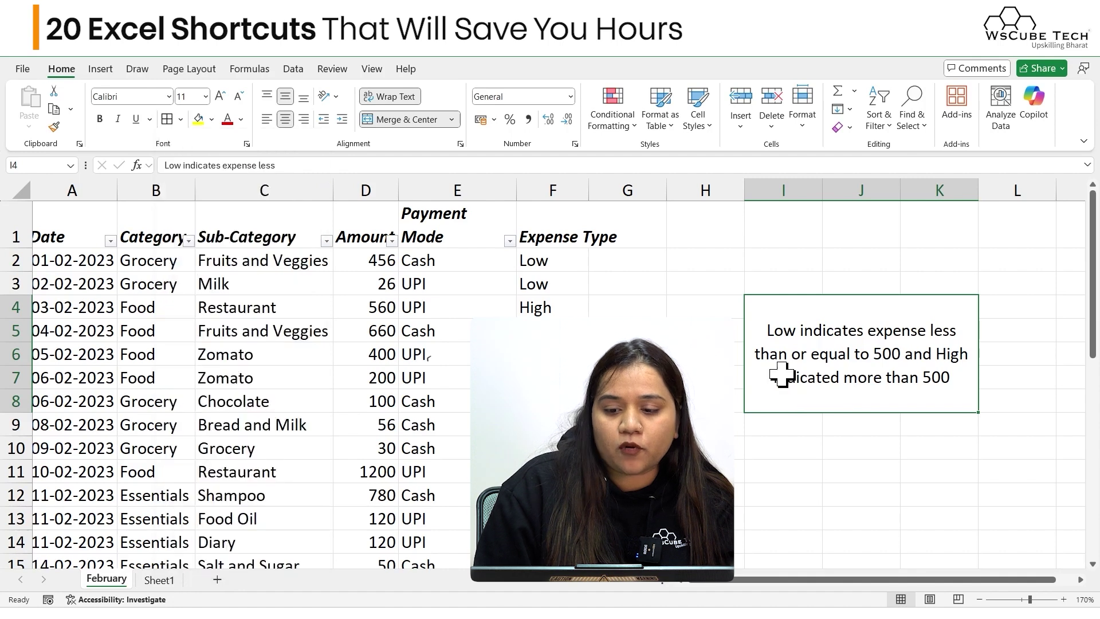
left_click(754, 492)
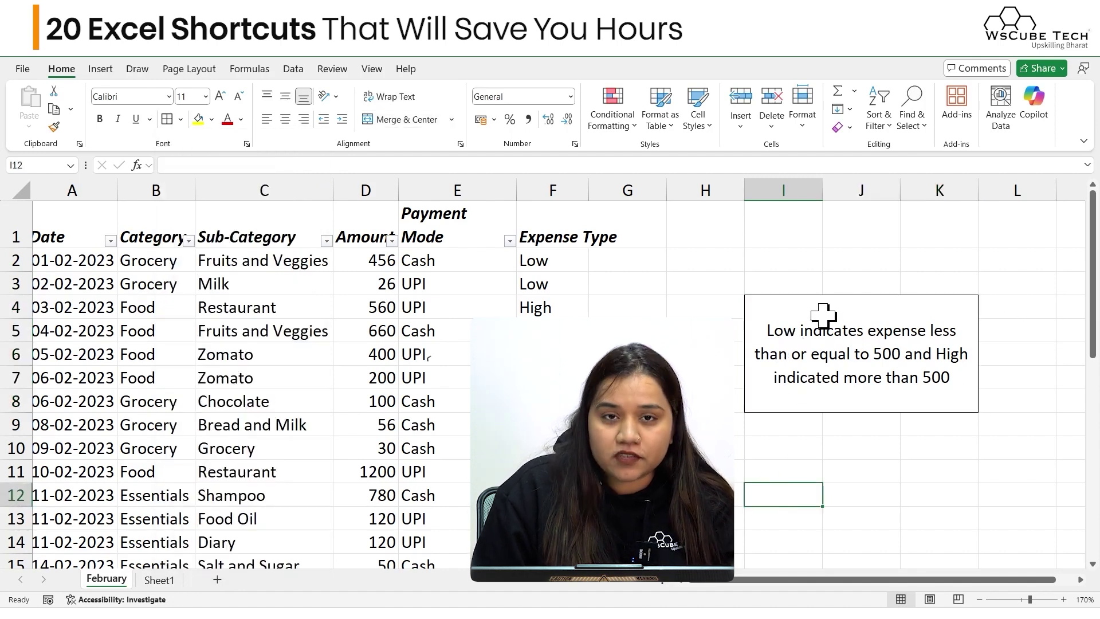
Fill the merged note cell I4:K8 with a light yellow background colour through Format Cells.
left_click(842, 302)
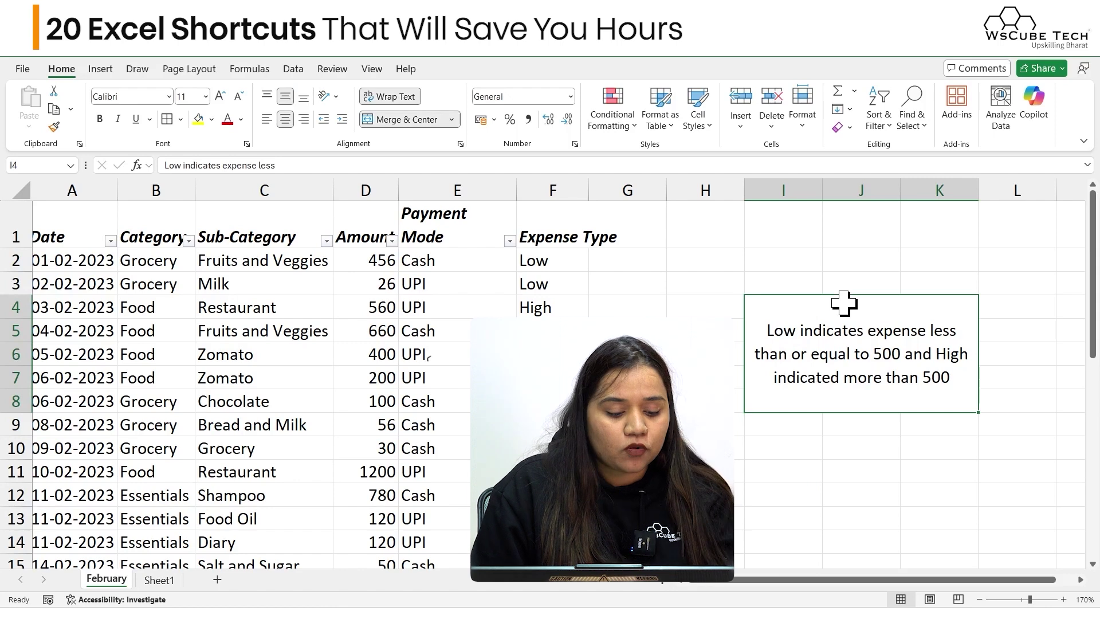
key("ctrl+1")
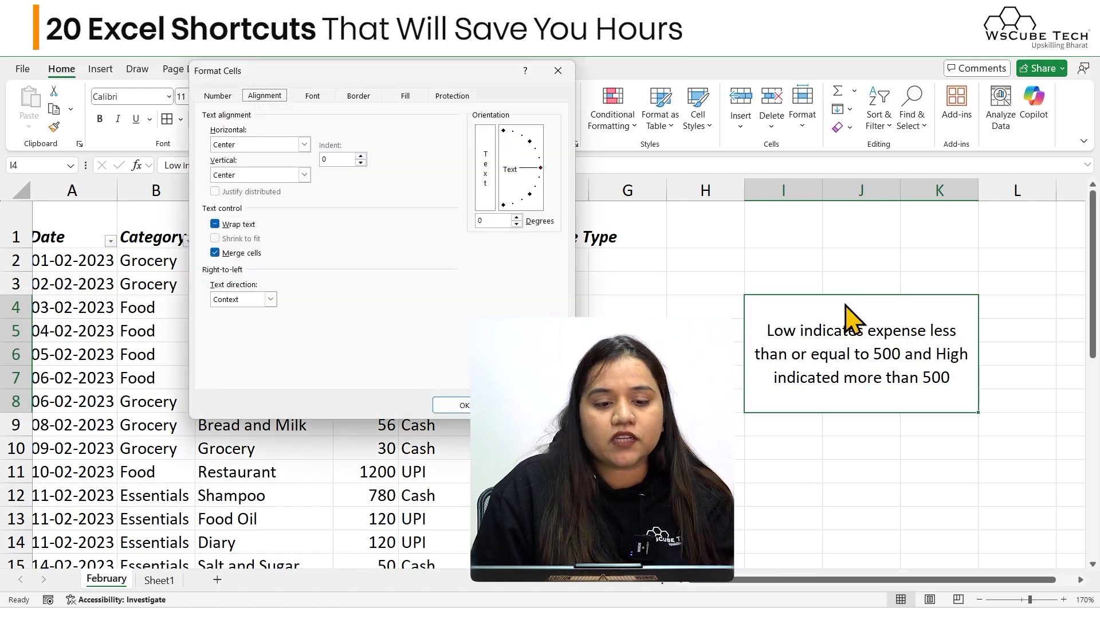
left_click(359, 95)
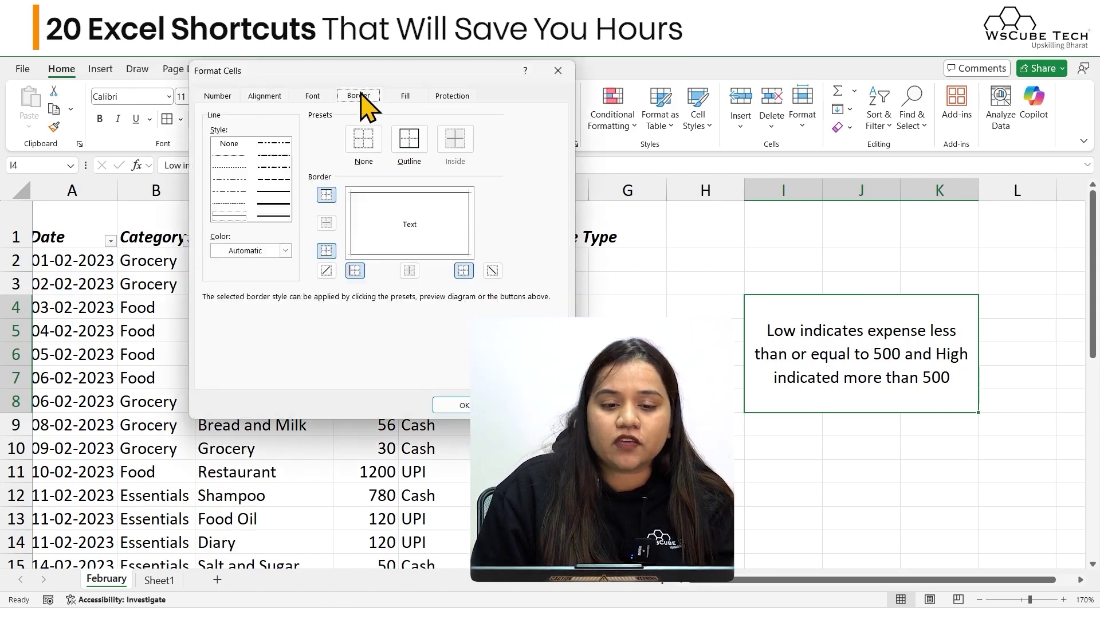
left_click(403, 98)
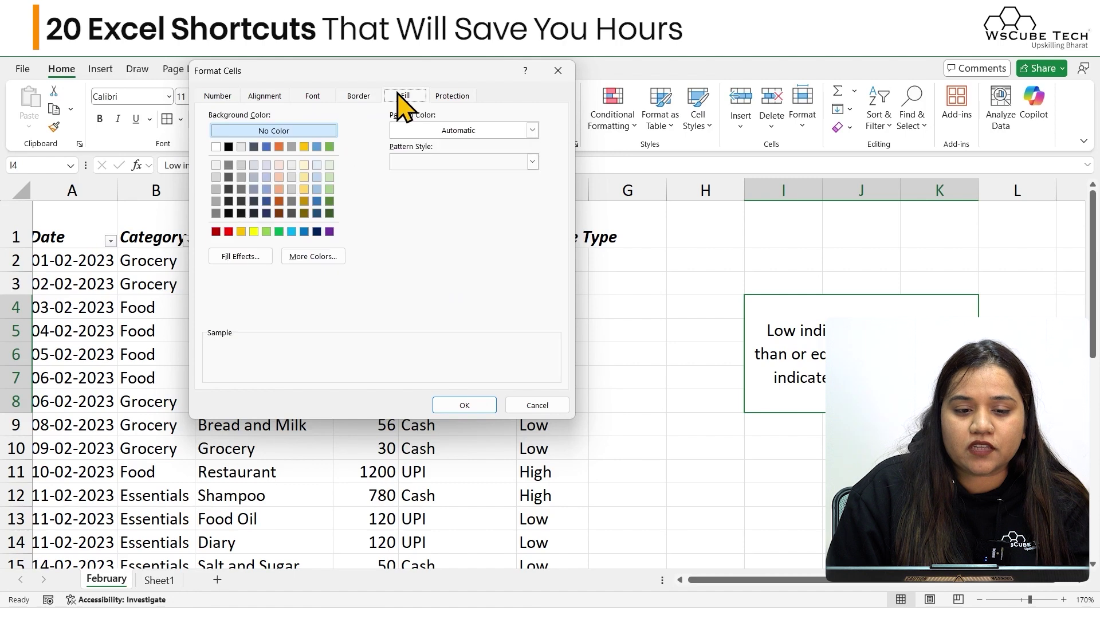
left_click(307, 165)
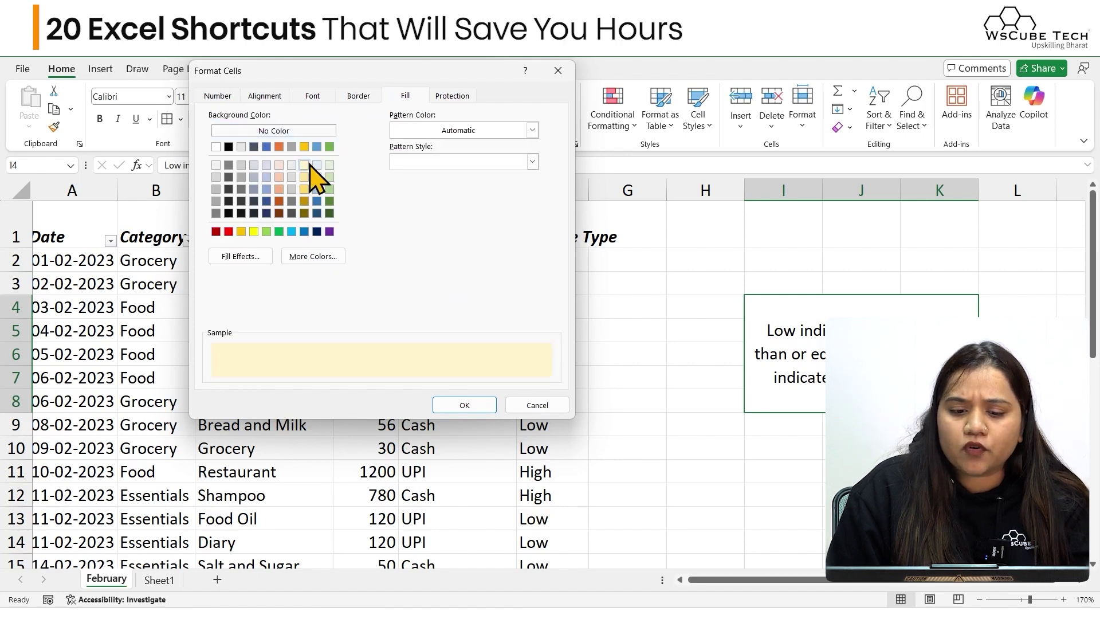
left_click(476, 408)
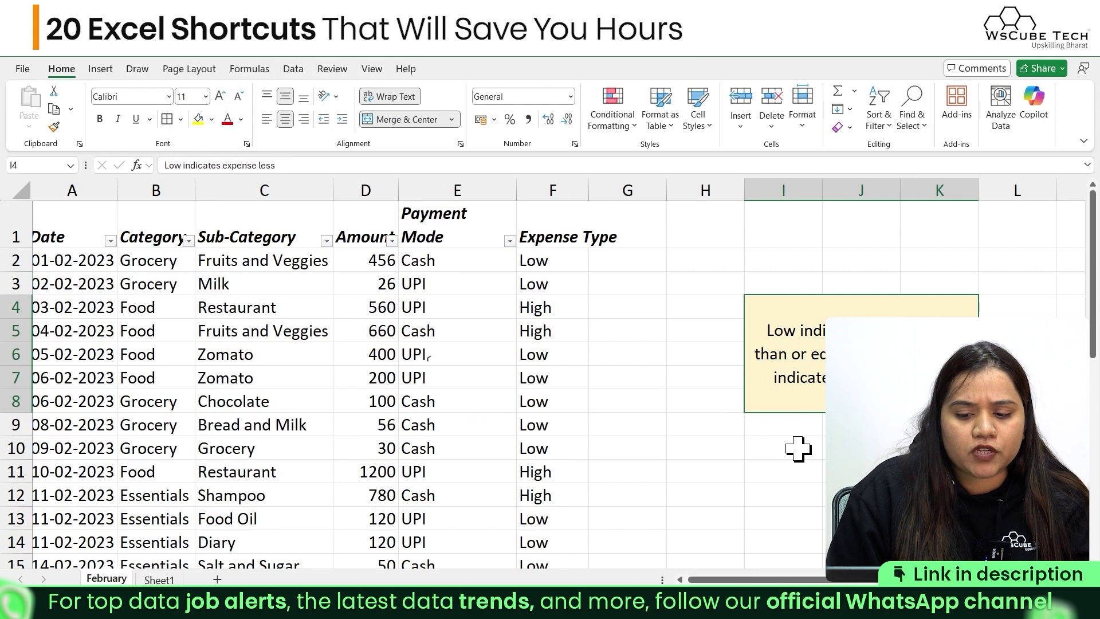
left_click(706, 471)
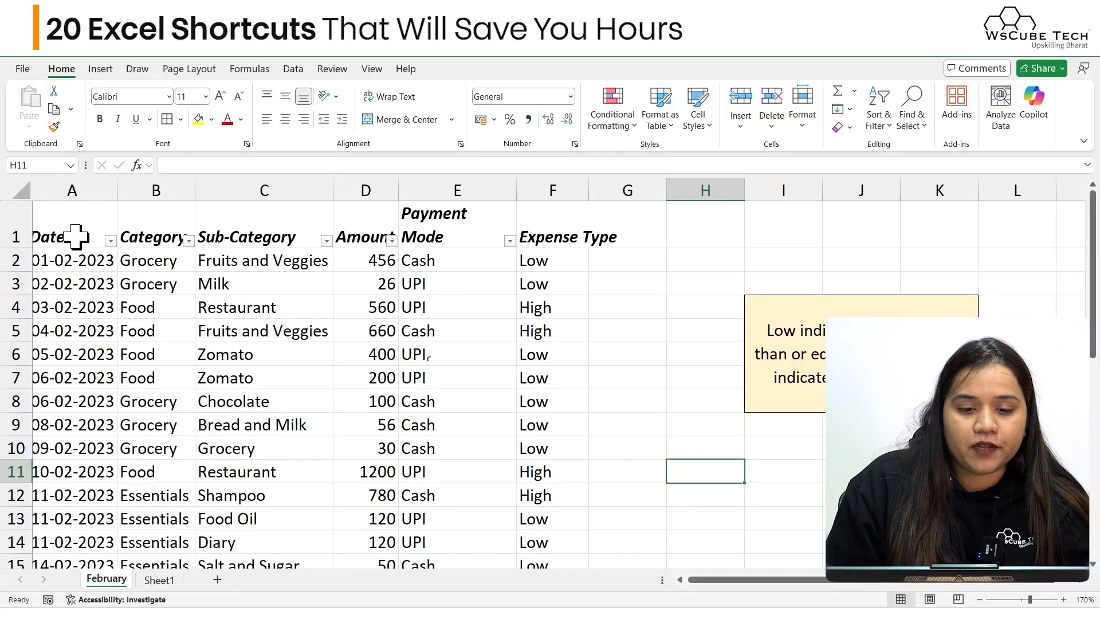
Insert a PivotTable from the expense data A1:F30 into the existing February worksheet at cell O3.
left_click_drag(74, 238, 522, 510)
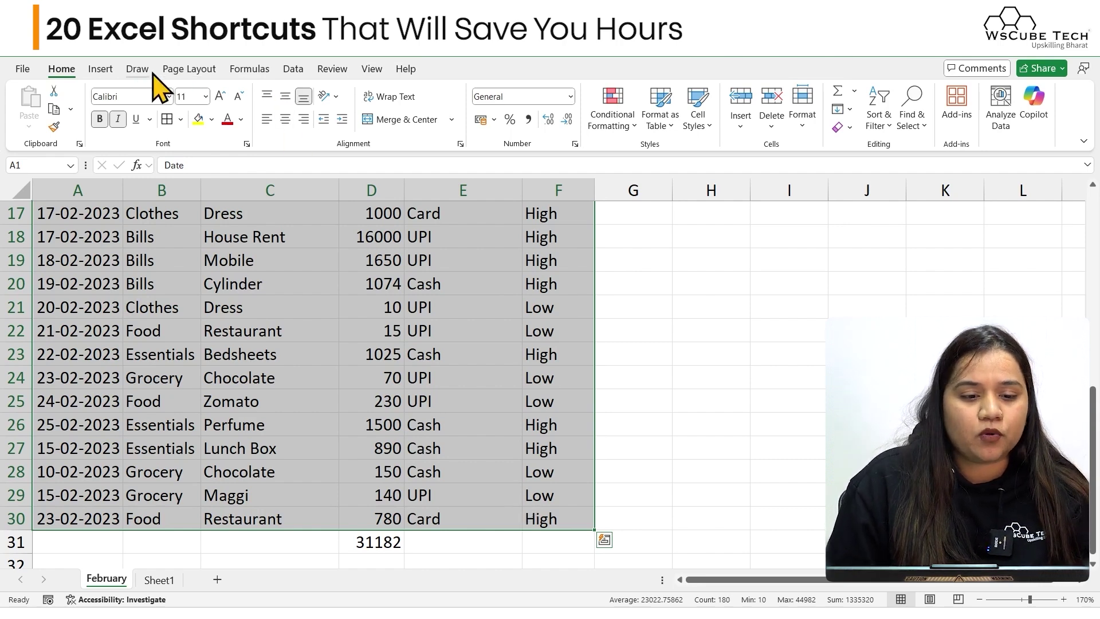
left_click(103, 70)
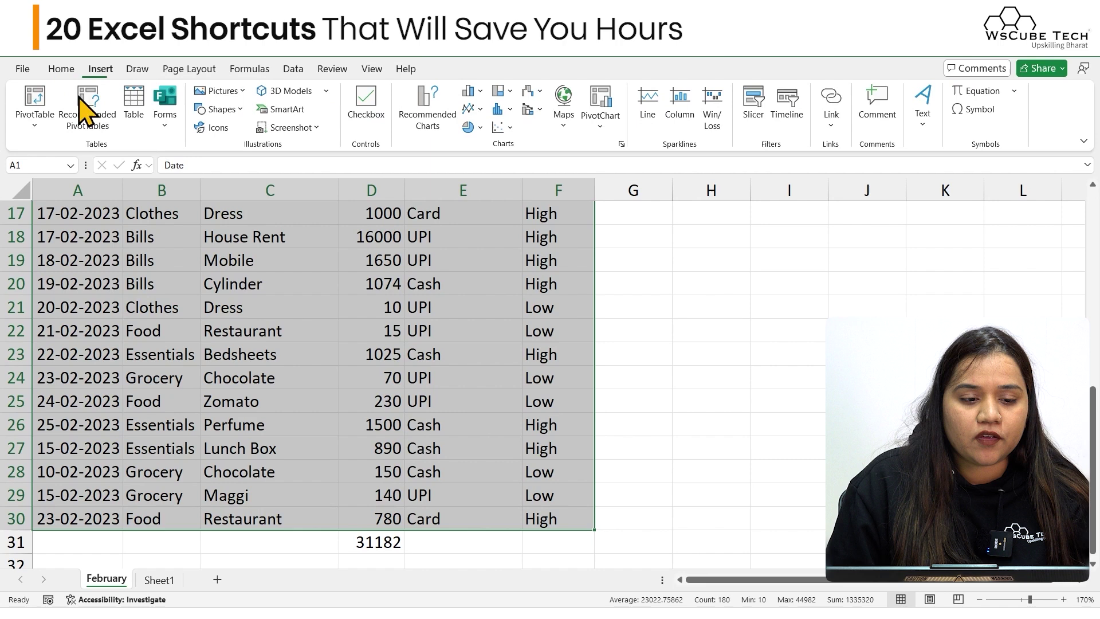
left_click(24, 130)
left_click(106, 146)
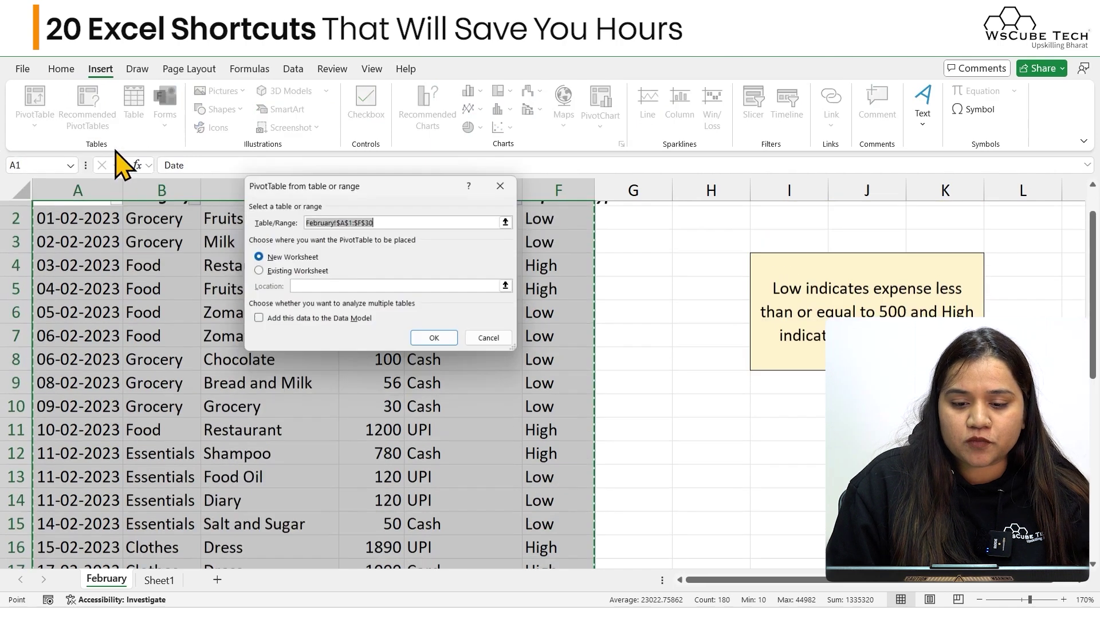
left_click(272, 276)
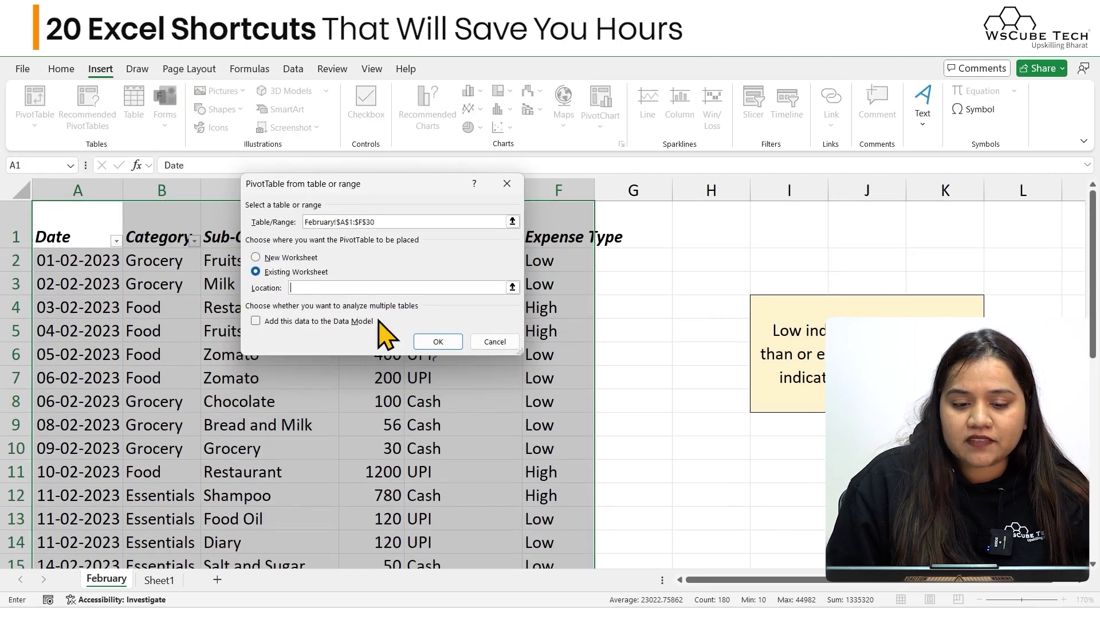
left_click(444, 344)
left_click(471, 304)
scroll(693, 417, "right", 6)
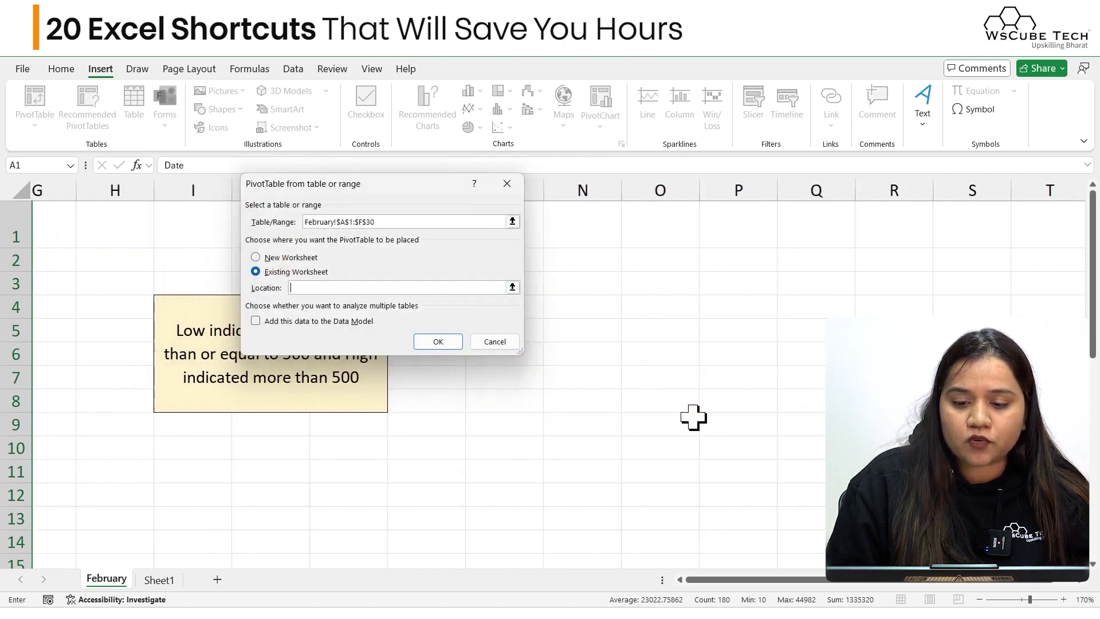
left_click(675, 280)
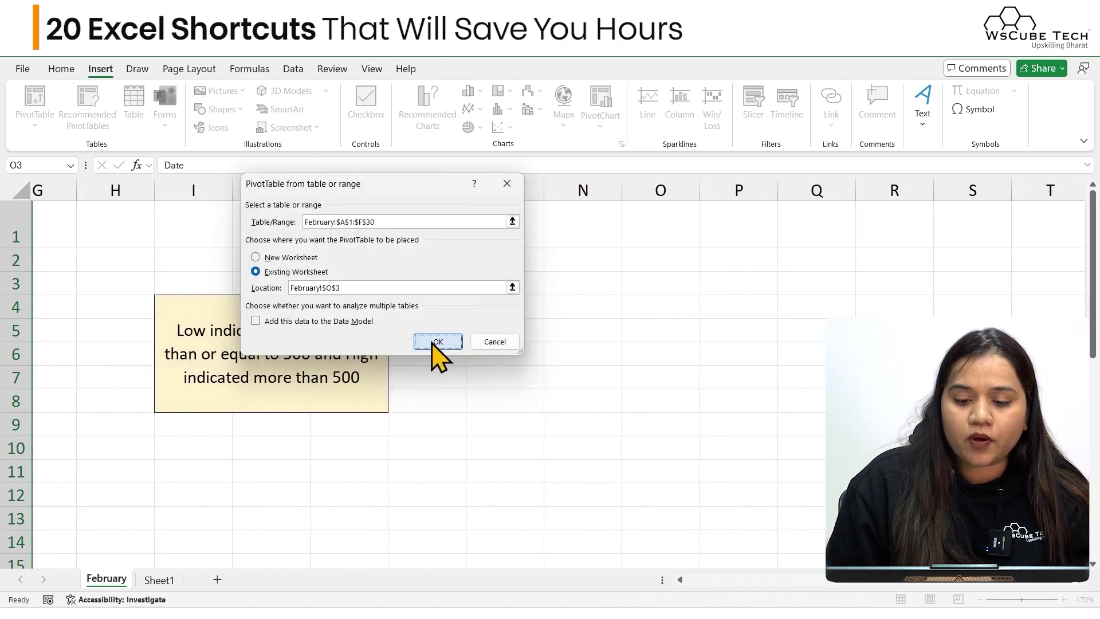
left_click(438, 343)
Add the Date field to the PivotTable's Rows and the Amount field to its Values.
scroll(681, 432, "right", 2)
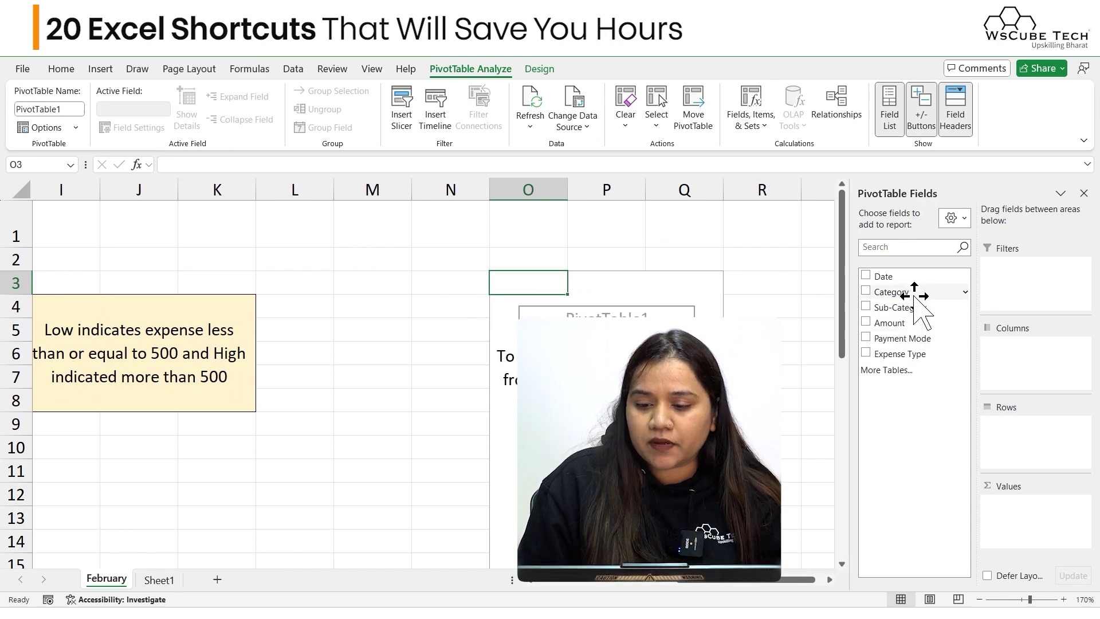
left_click_drag(910, 277, 1027, 434)
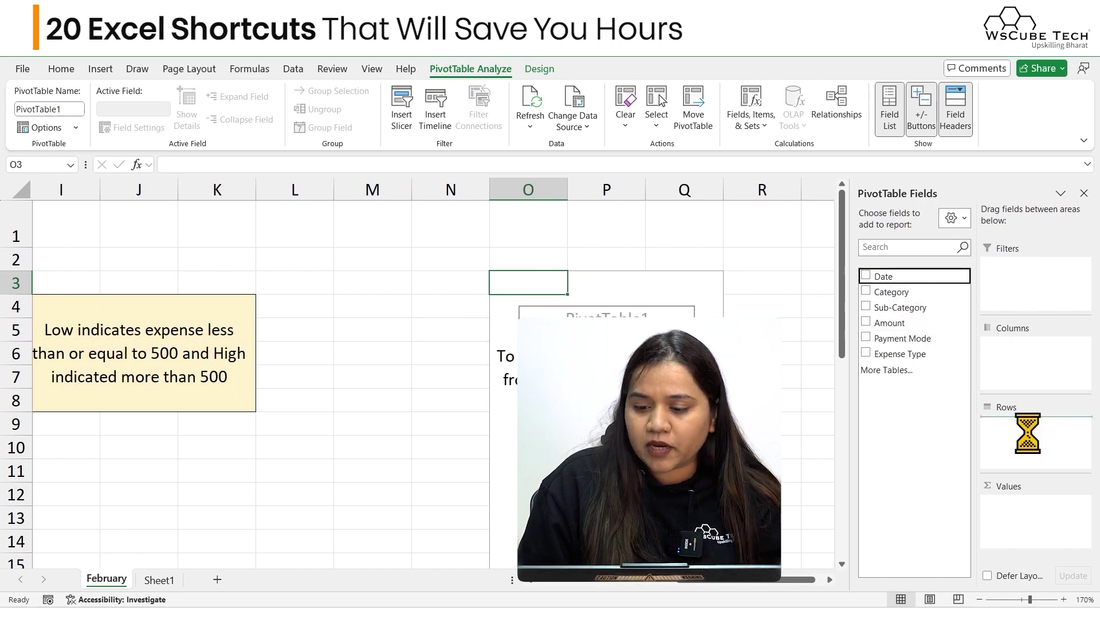
left_click(1008, 425)
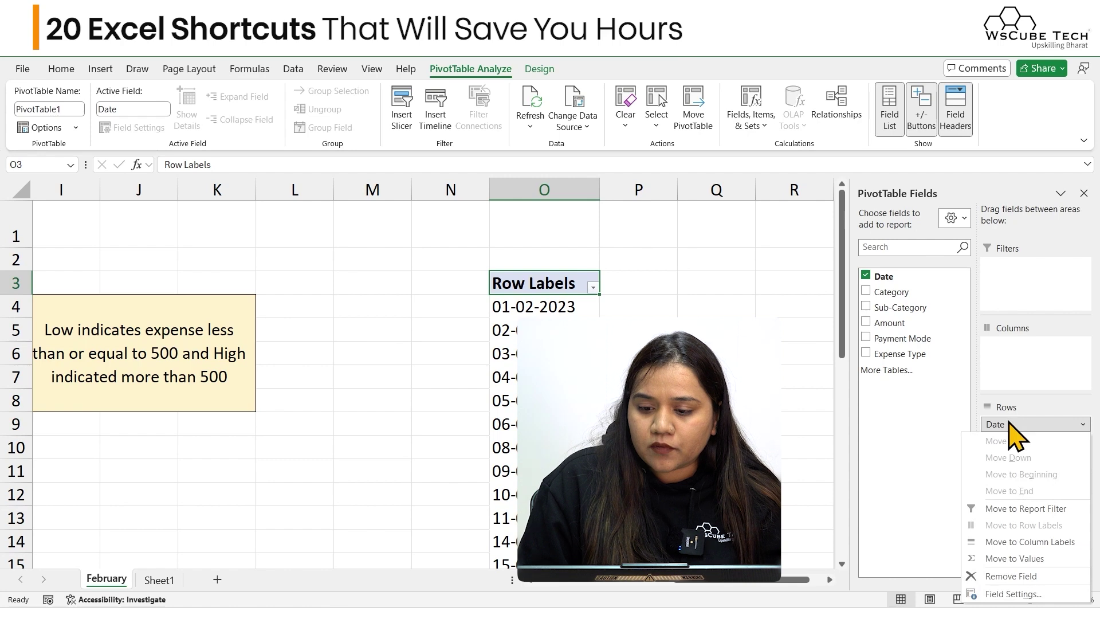
left_click(790, 378)
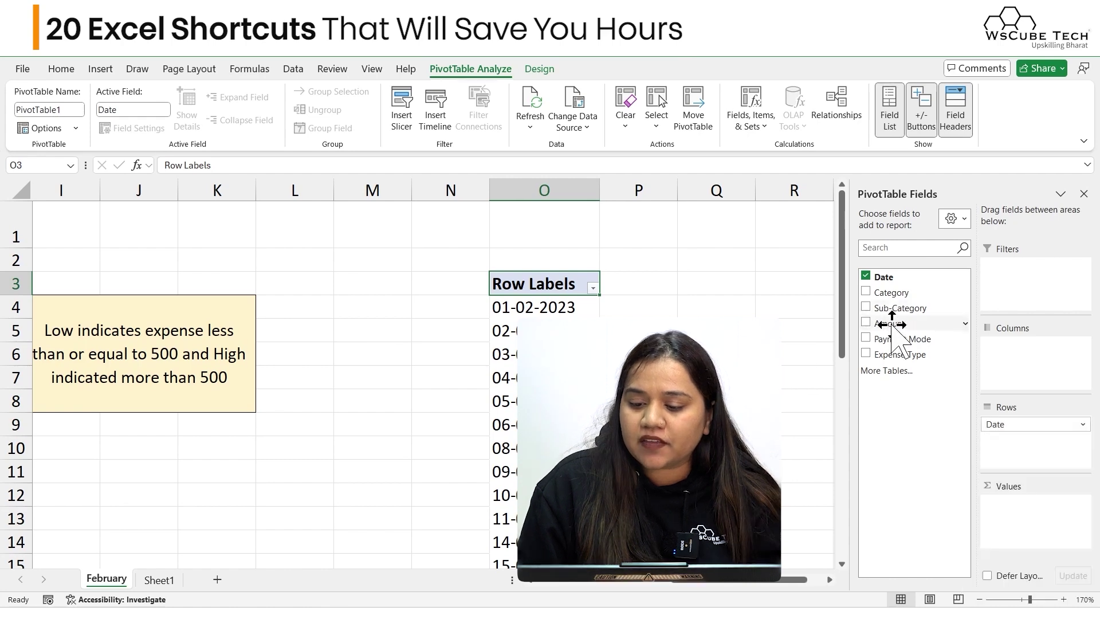
left_click_drag(891, 323, 1017, 533)
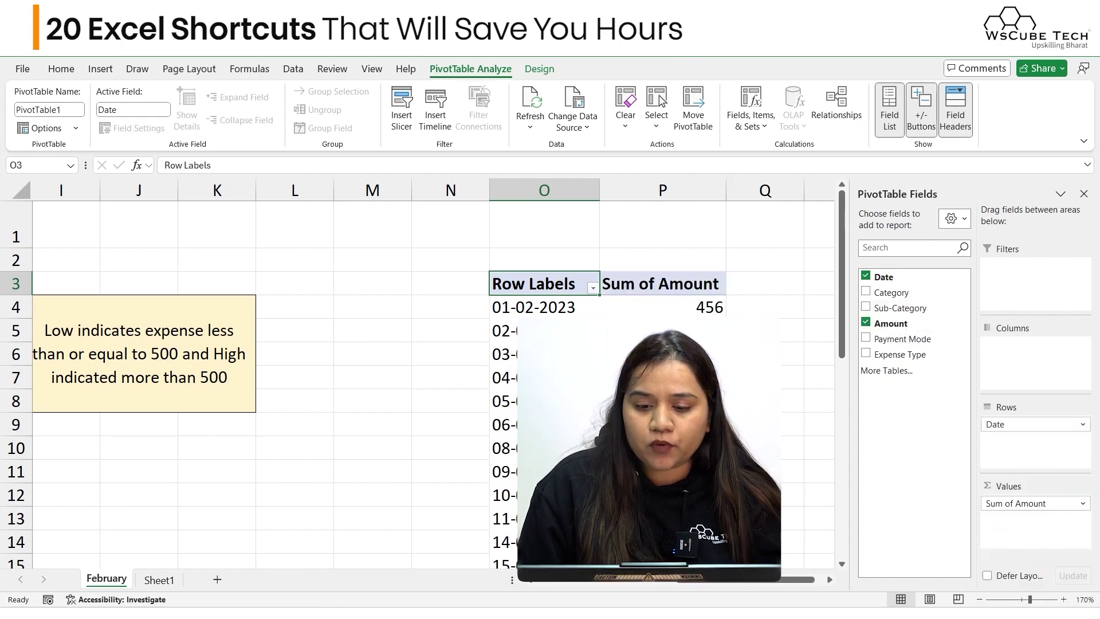
Apply the currency format to the PivotTable's Sum of Amount values, from P4 down through the grand total.
scroll(433, 373, "right", 3)
scroll(434, 373, "down", 1)
scroll(433, 372, "up", 1)
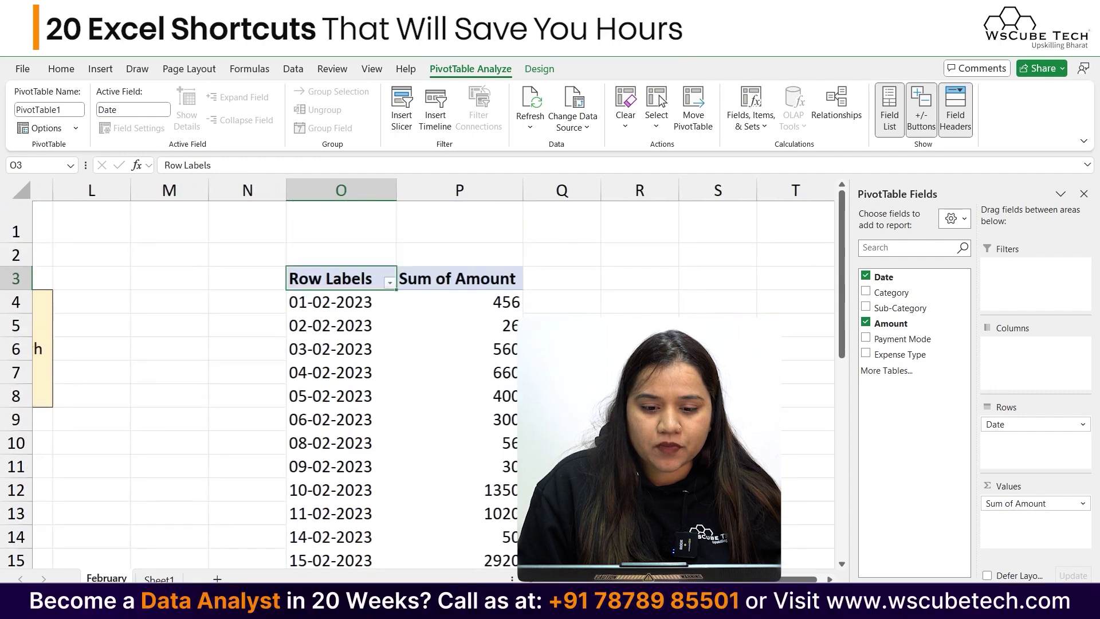
scroll(434, 372, "right", 1)
left_click(432, 298)
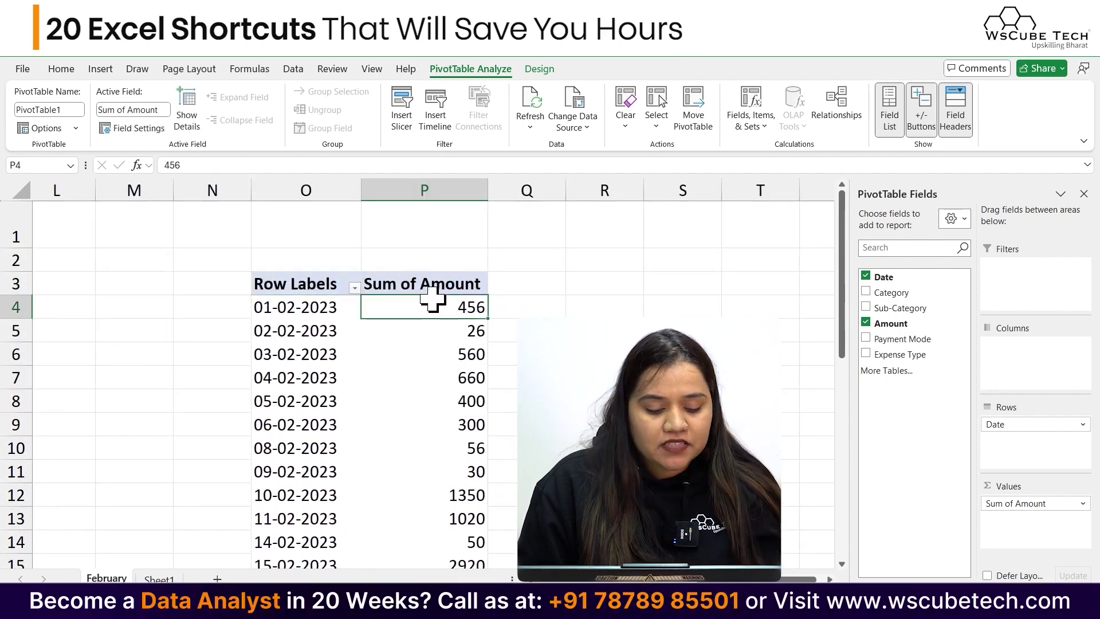
key("ctrl+shift+Down")
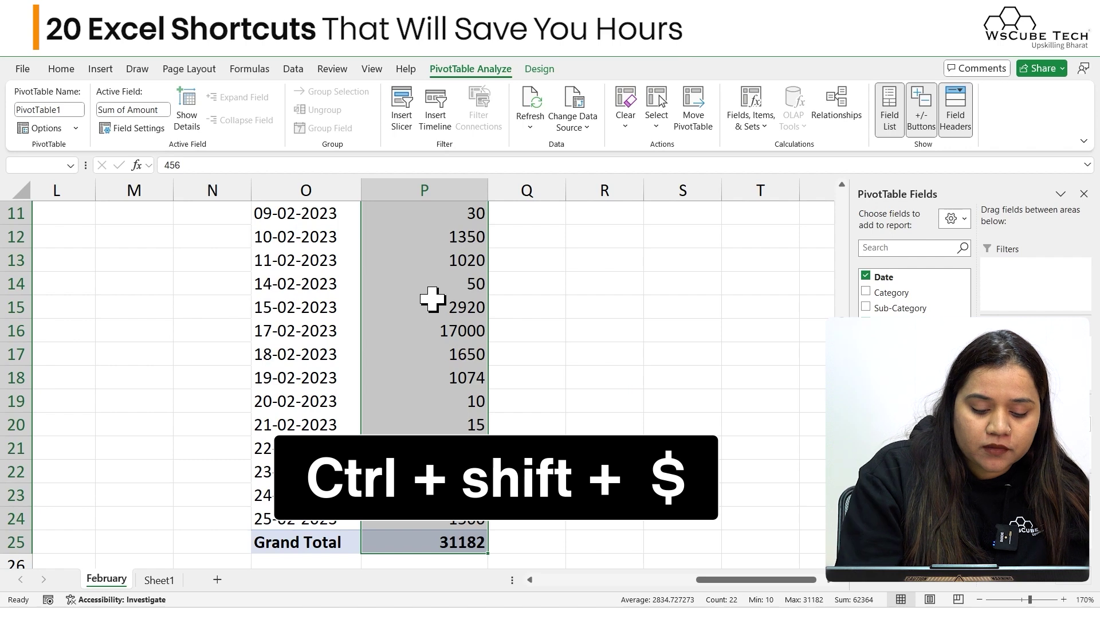
key("ctrl+shift+4")
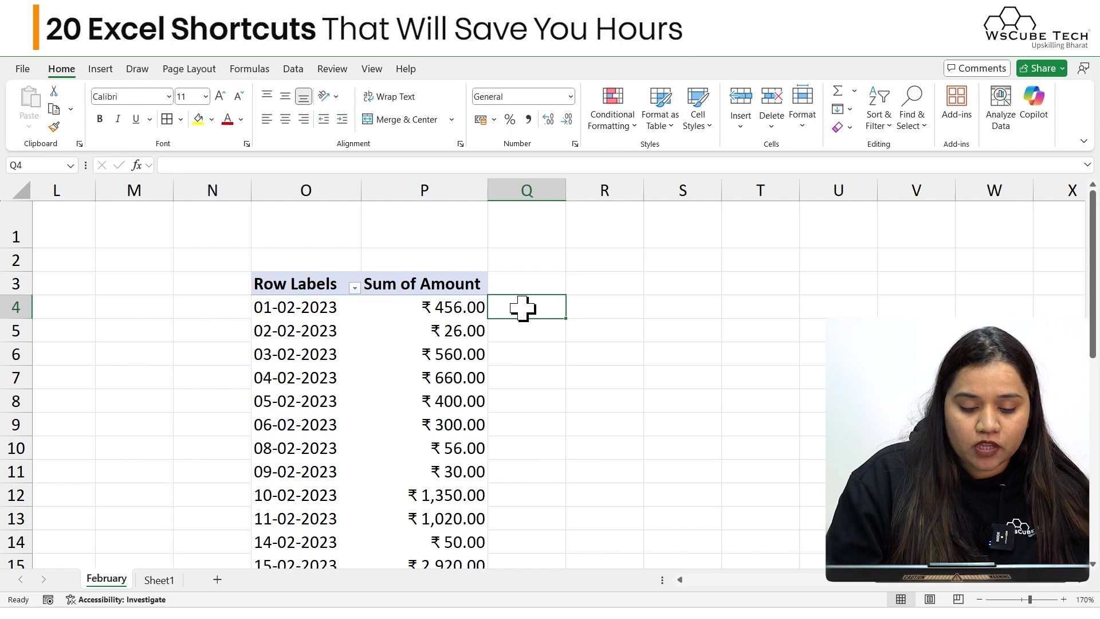
Enter =0 in Q4 and the relative change formula =(P5-P4)/P4 in Q5 beside the PivotTable.
type("=0")
key("Return")
type("=(")
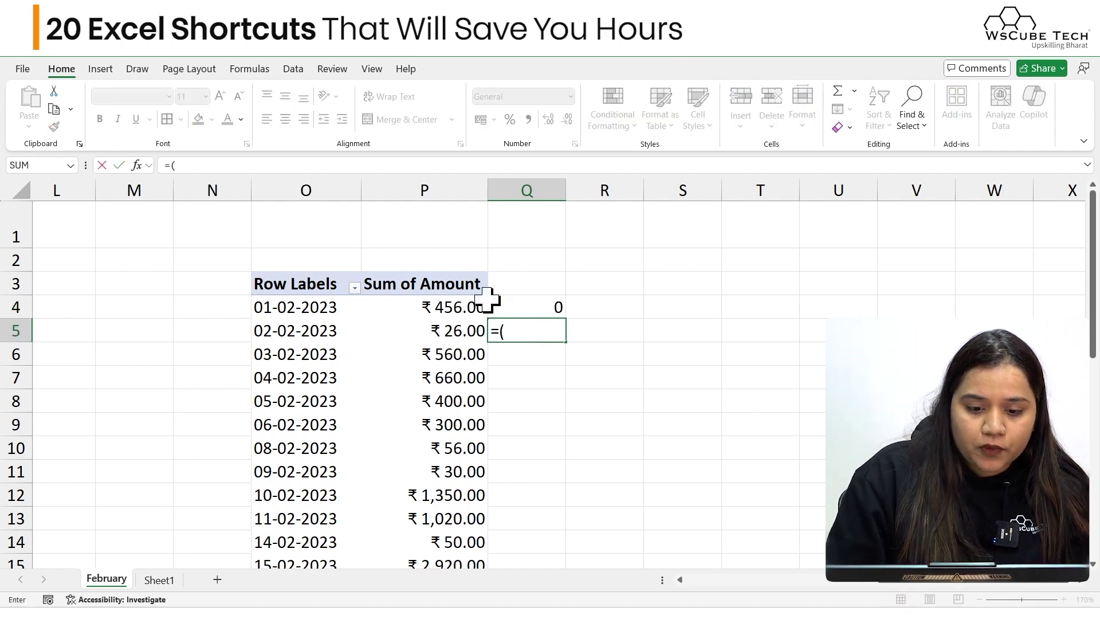
left_click(425, 337)
type("-")
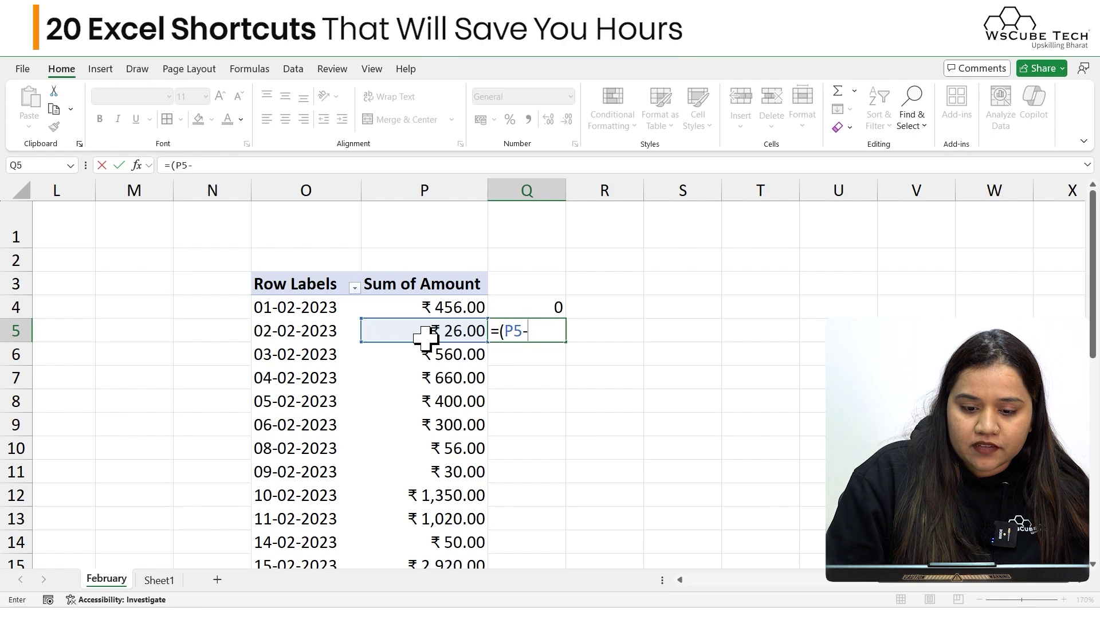
left_click(421, 308)
type(")/")
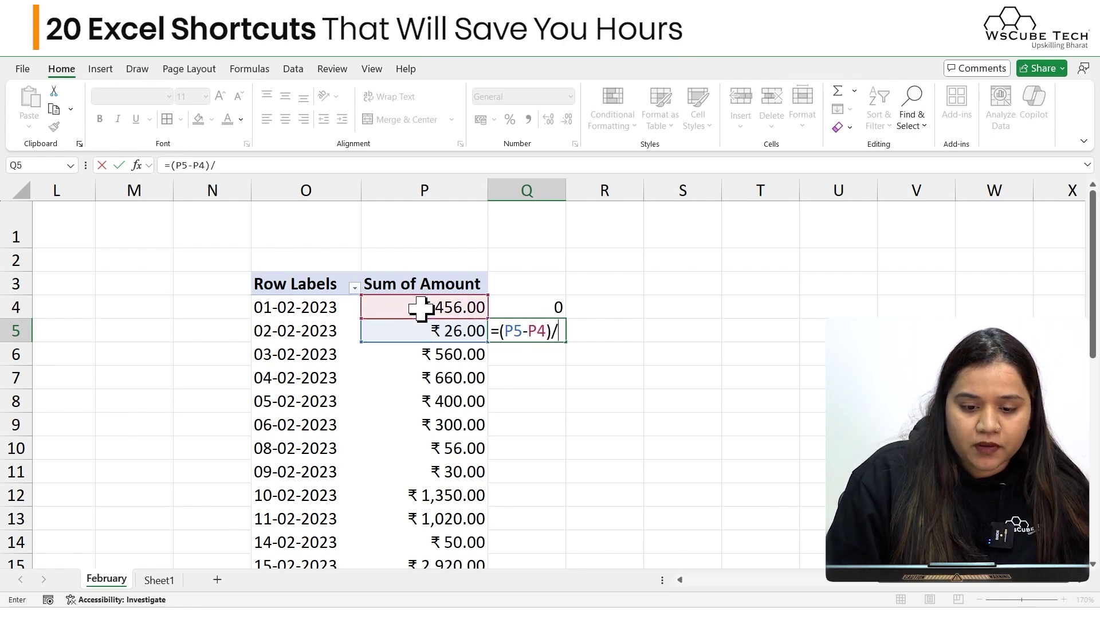
left_click(454, 305)
key("Return")
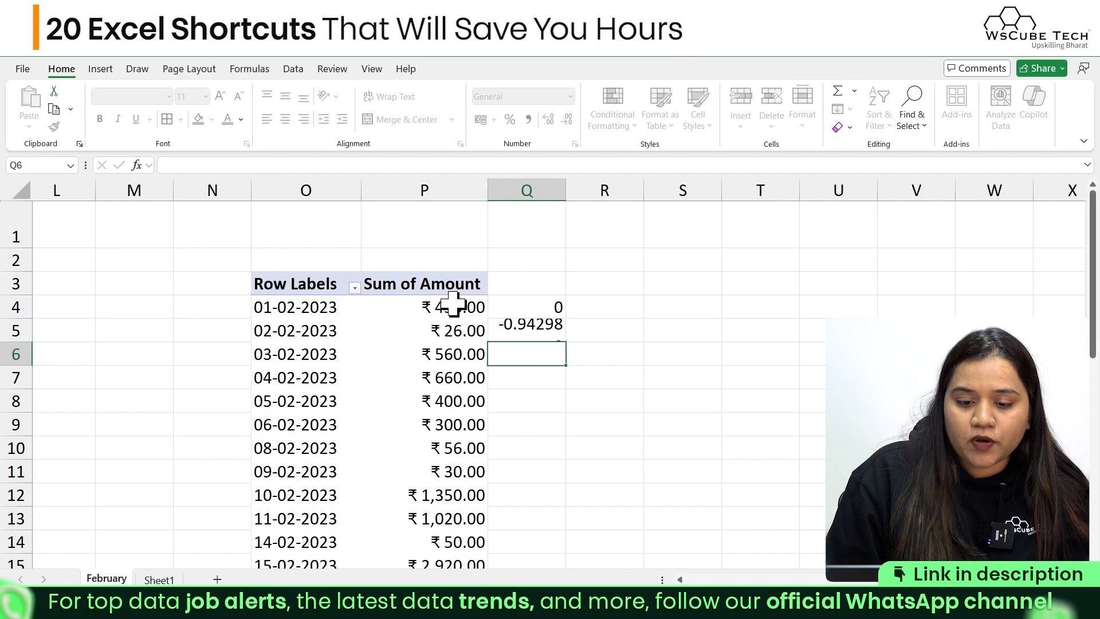
left_click(539, 333)
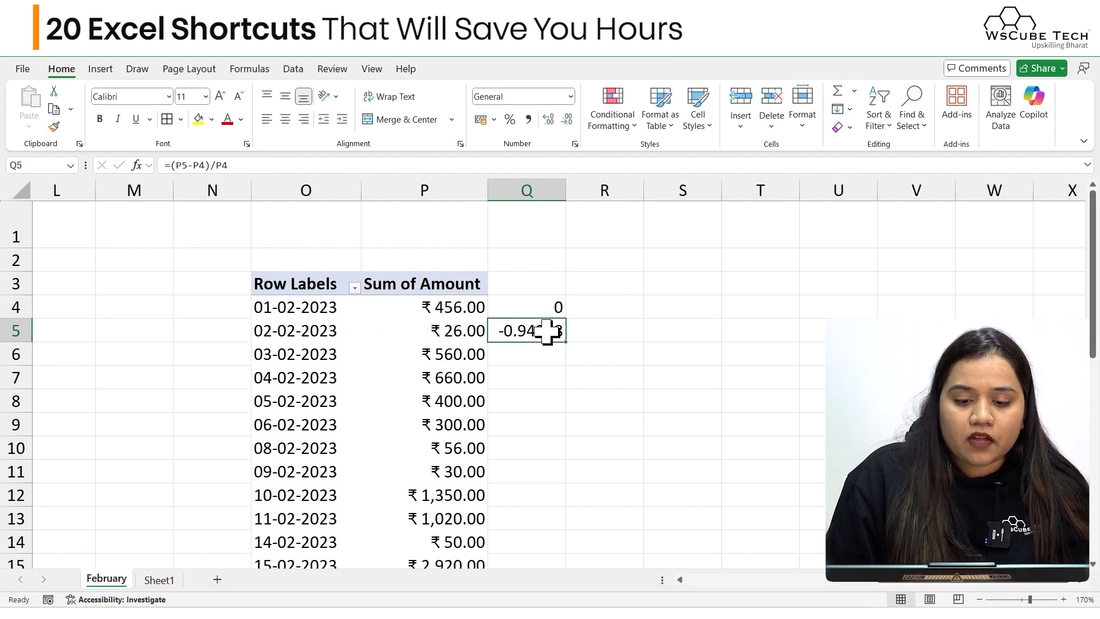
double_click(545, 331)
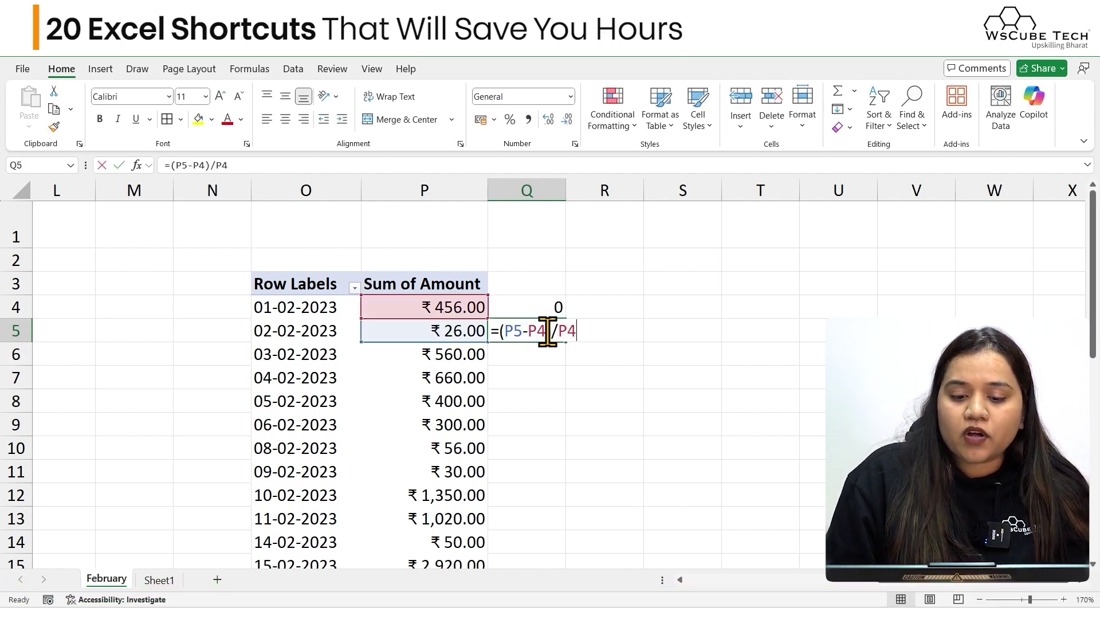
left_click(499, 332)
type("(")
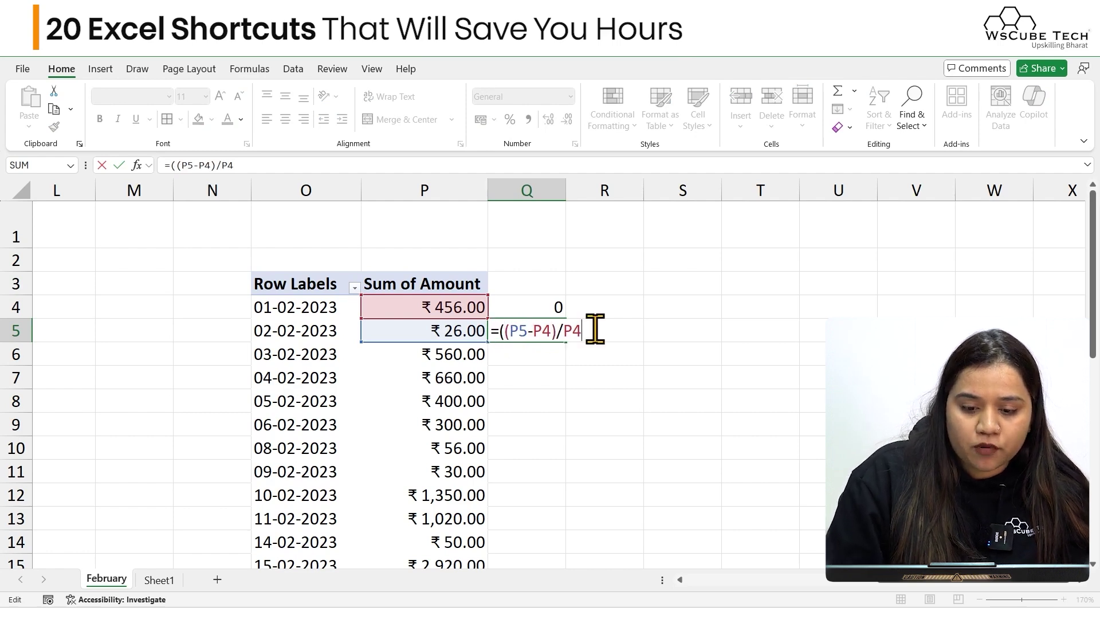
left_click(509, 332)
key("BackSpace")
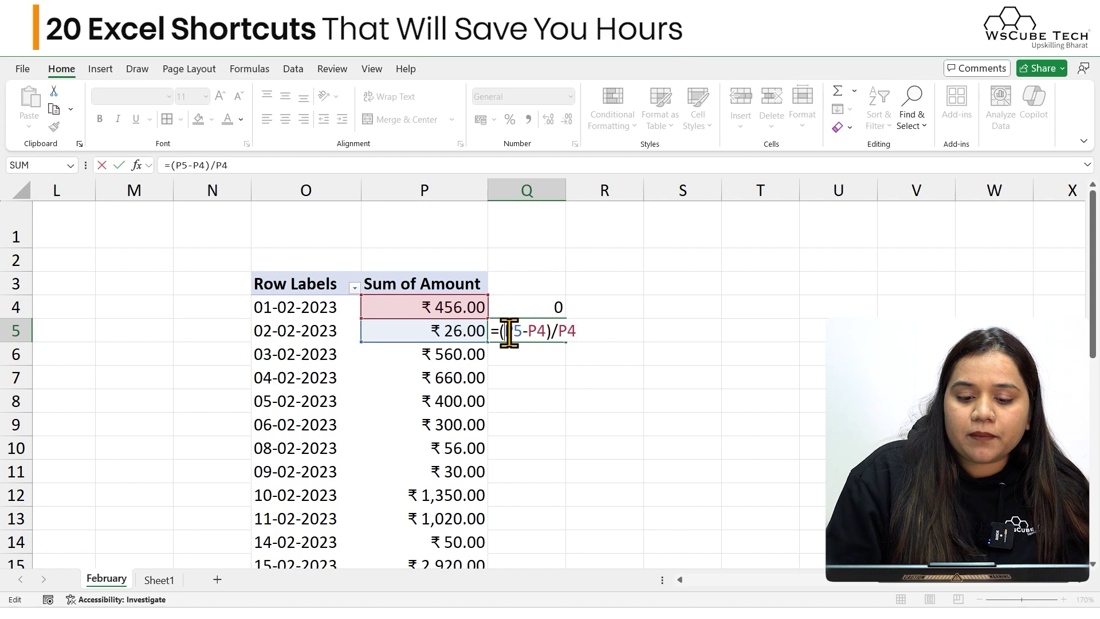
key("Return")
Fill the Q5 formula down to Q25 alongside the PivotTable and format the results as percentages.
left_click(547, 330)
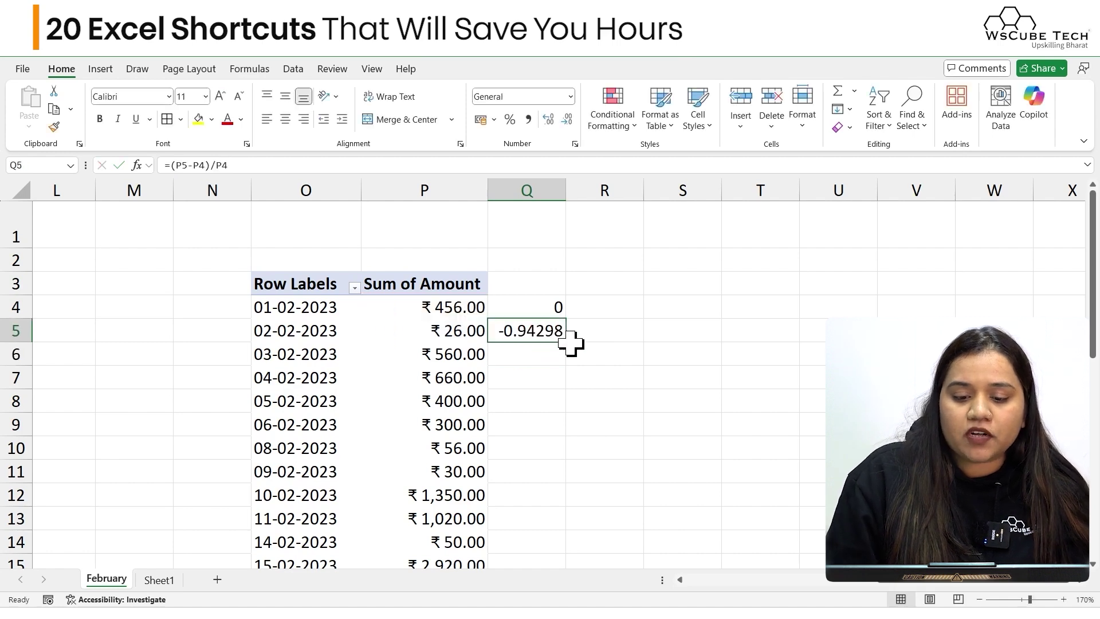
double_click(566, 343)
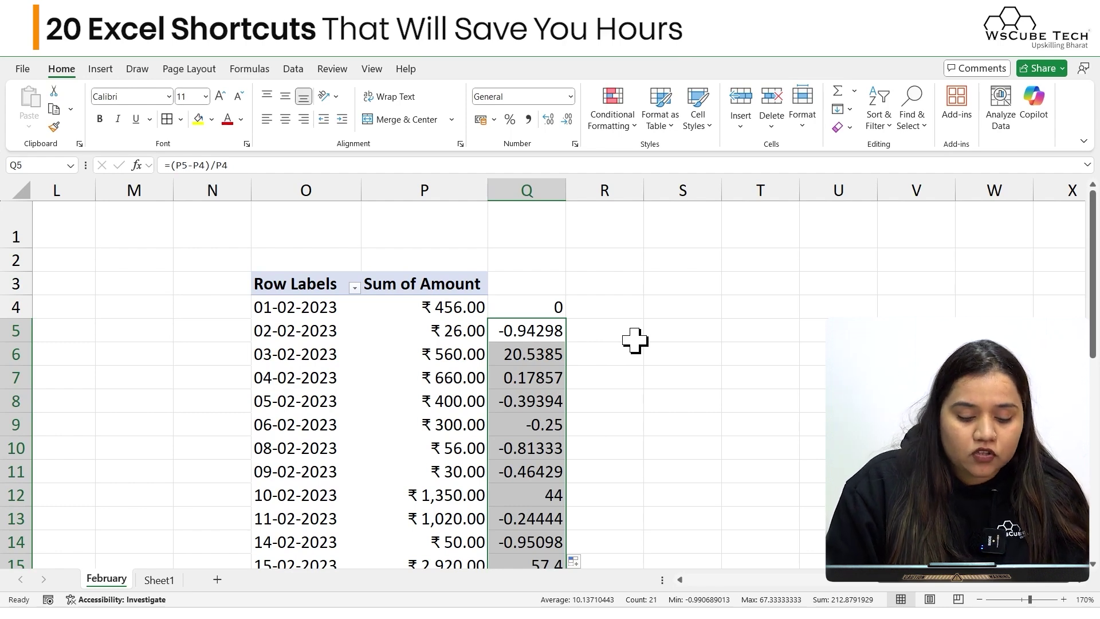
key("ctrl+shift+5")
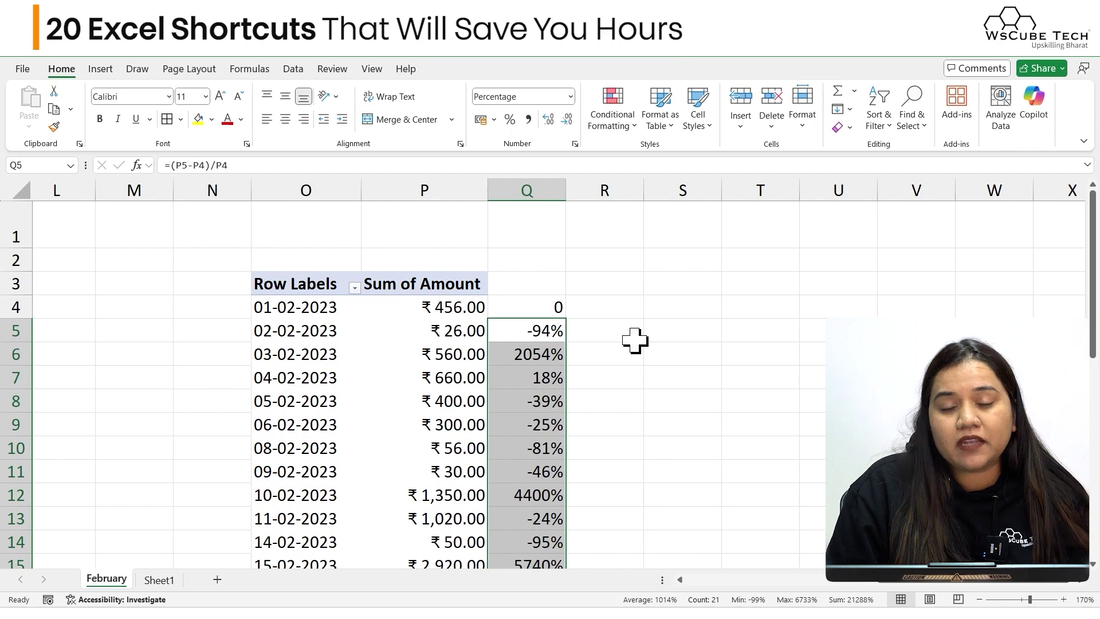
Clear the percentage formula from Q25 in the Grand Total row.
scroll(635, 340, "down", 5)
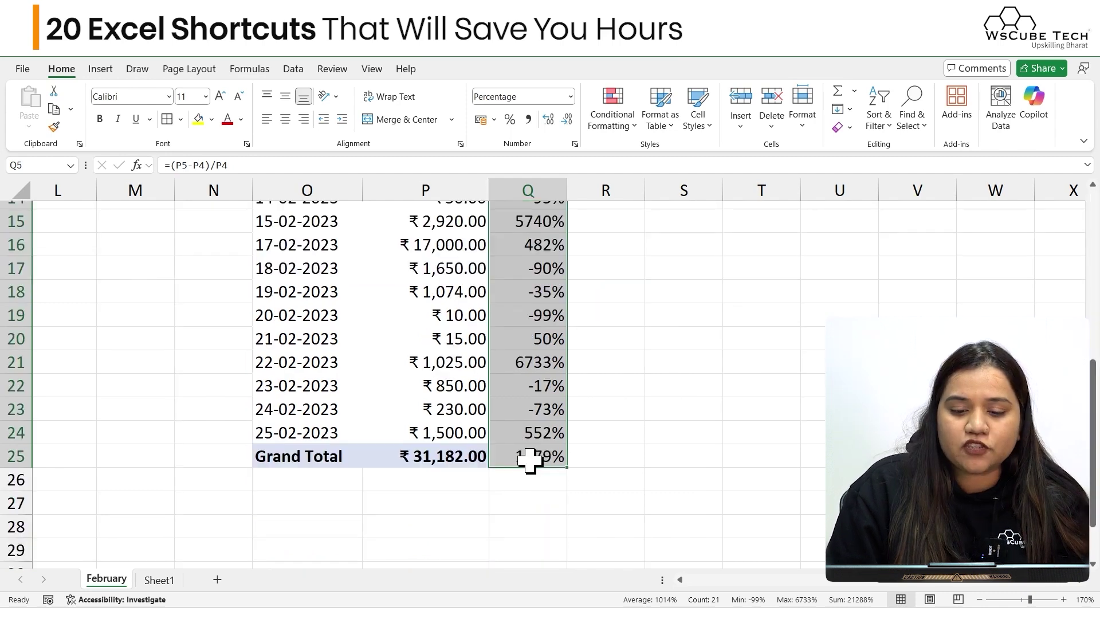
left_click(529, 459)
key("Delete")
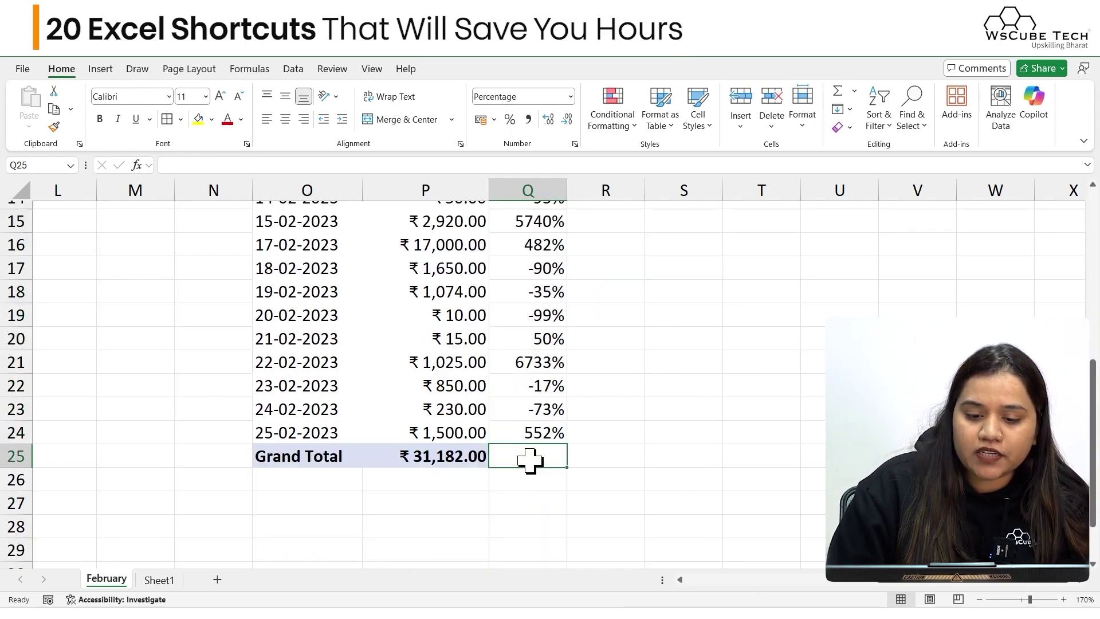
left_click(609, 448)
scroll(556, 362, "up", 5)
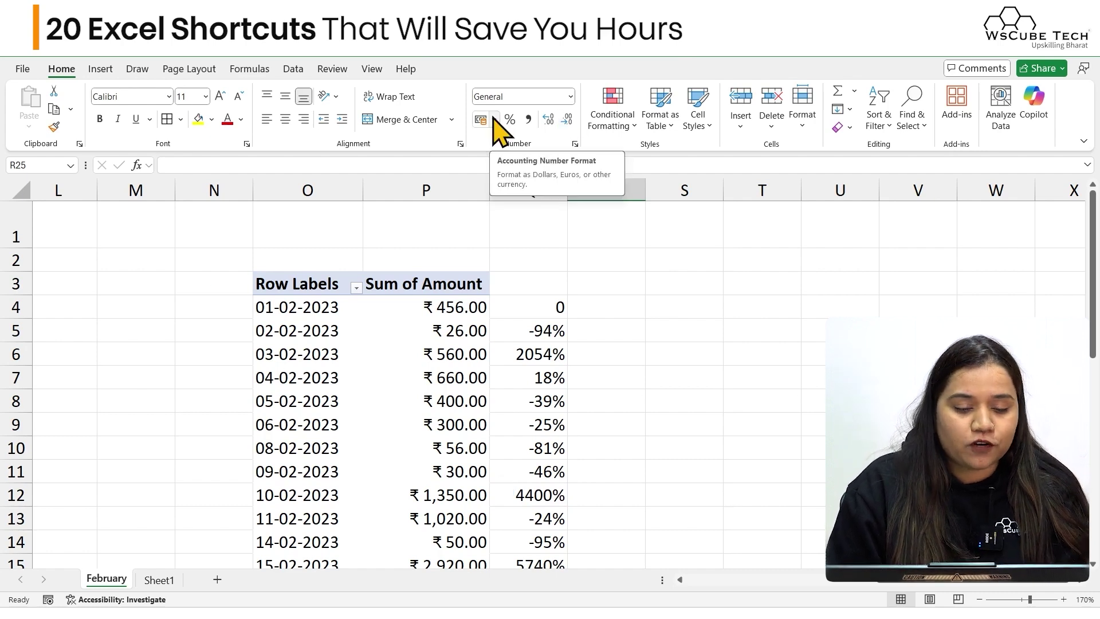
Display the Insert commands on the ribbon.
key("alt")
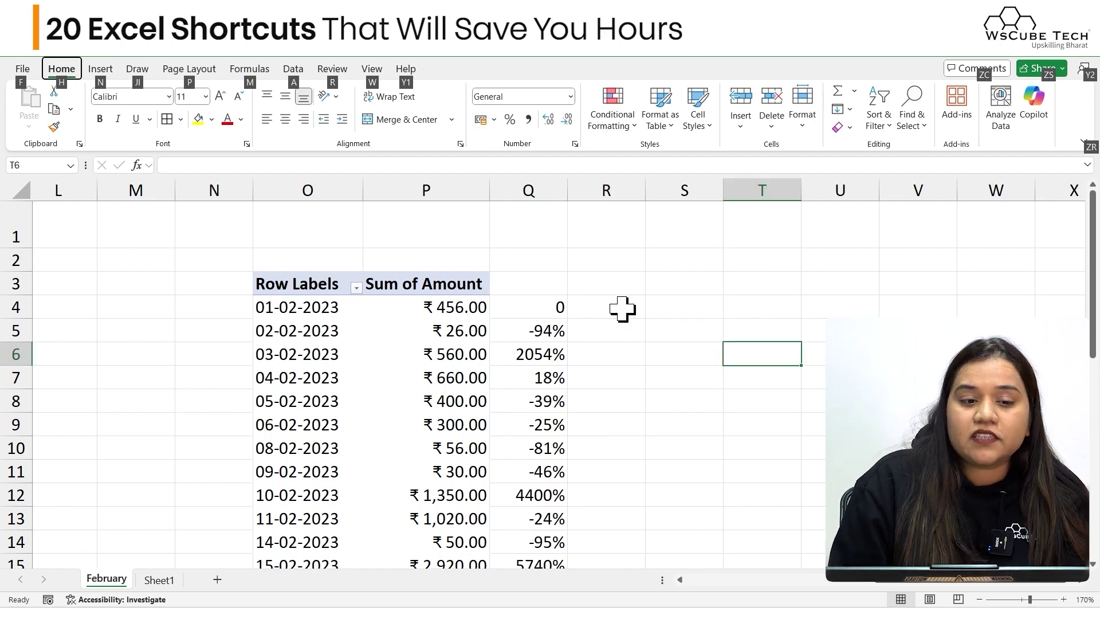
key("n")
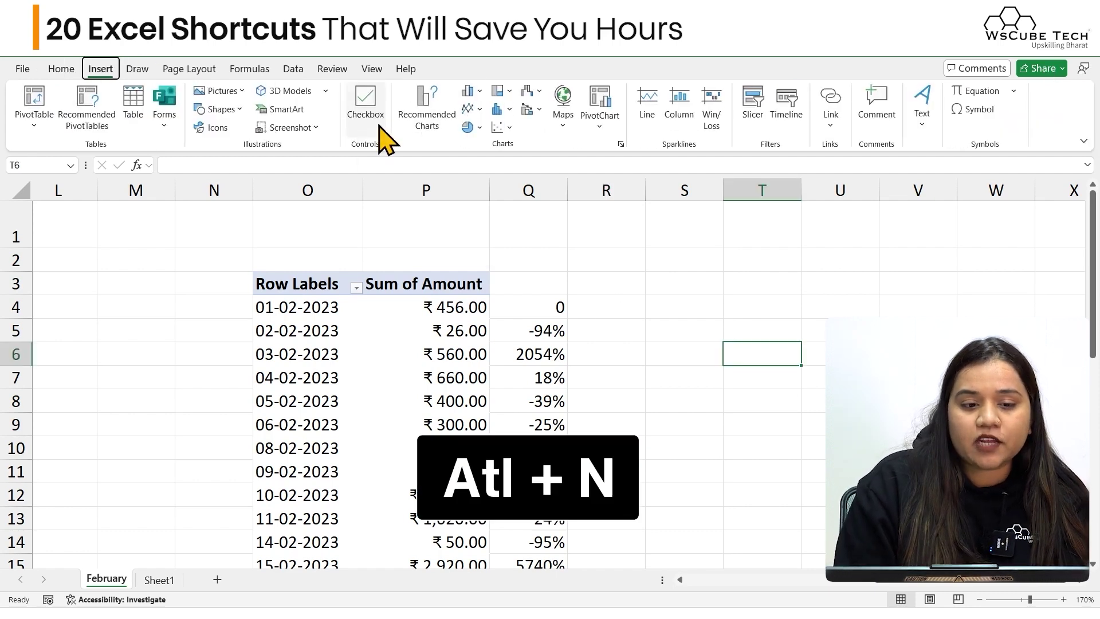